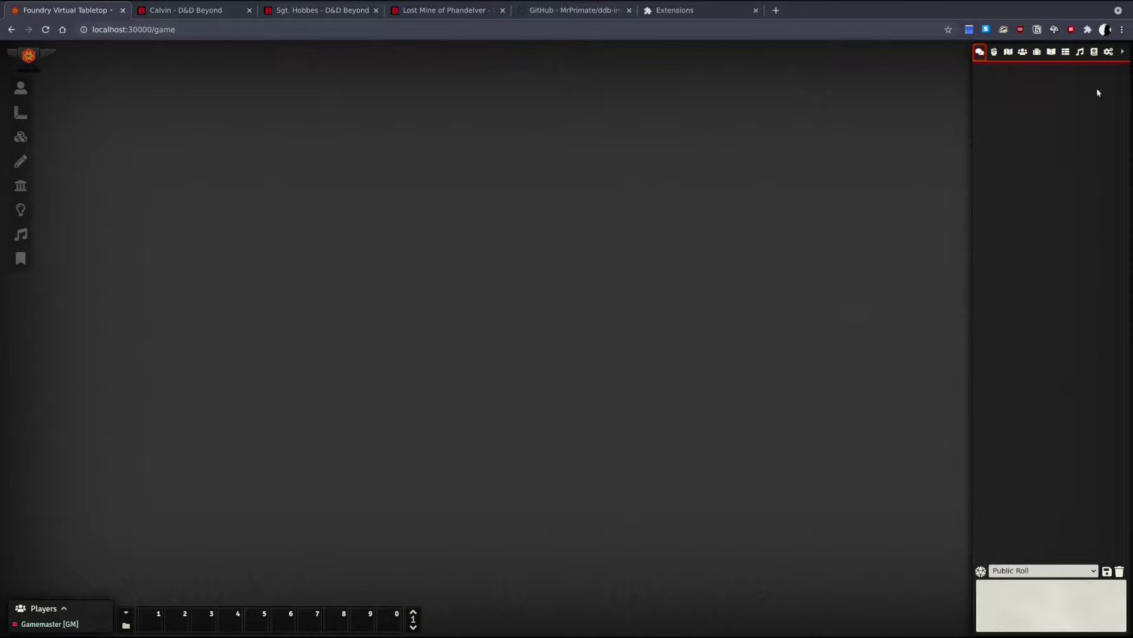
# In module management, enable D&D Beyond Importer, Magic Items, Dynamic effects using Active Effects and Midi QOL, accepting their required dependencies.
pyautogui.click(1110, 53)
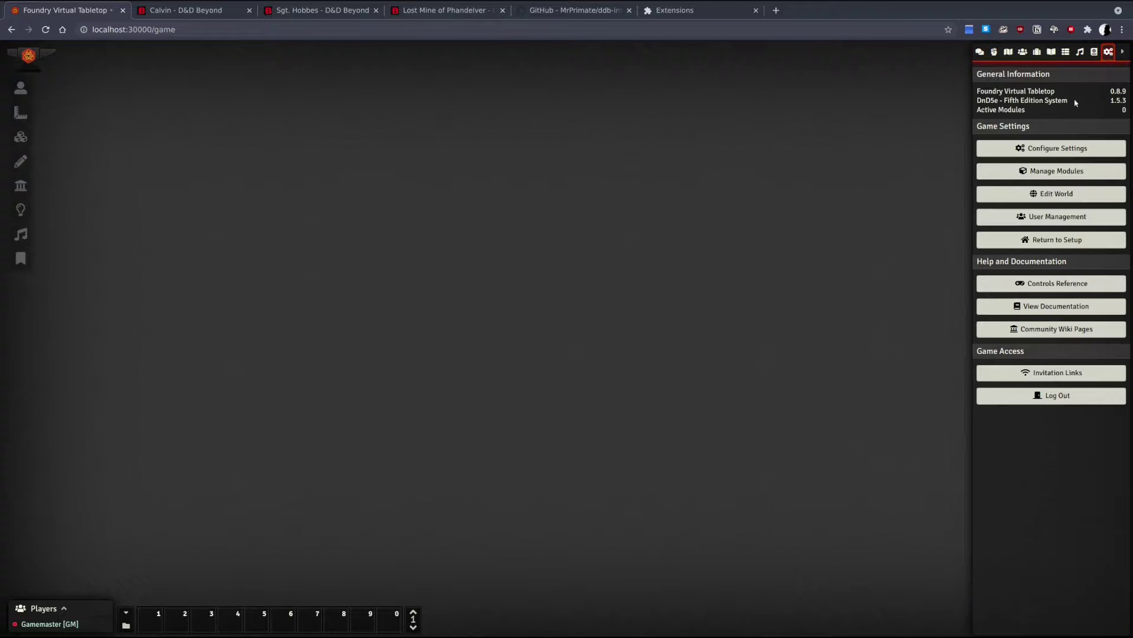
pyautogui.click(1044, 176)
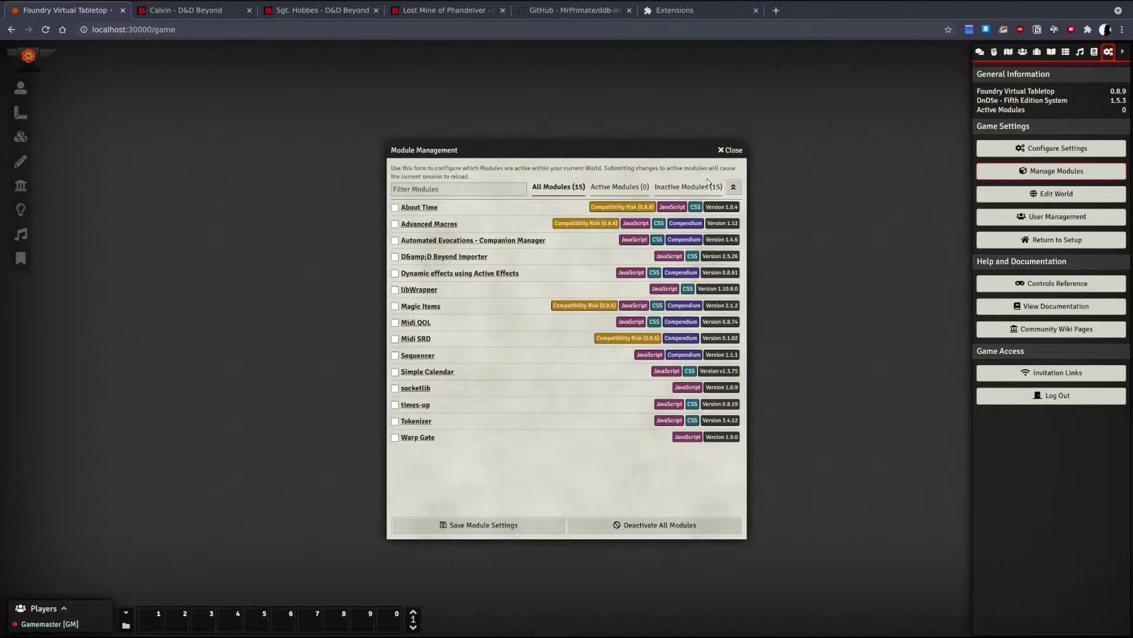
pyautogui.click(395, 258)
pyautogui.click(395, 307)
pyautogui.click(395, 273)
pyautogui.click(504, 377)
pyautogui.click(395, 322)
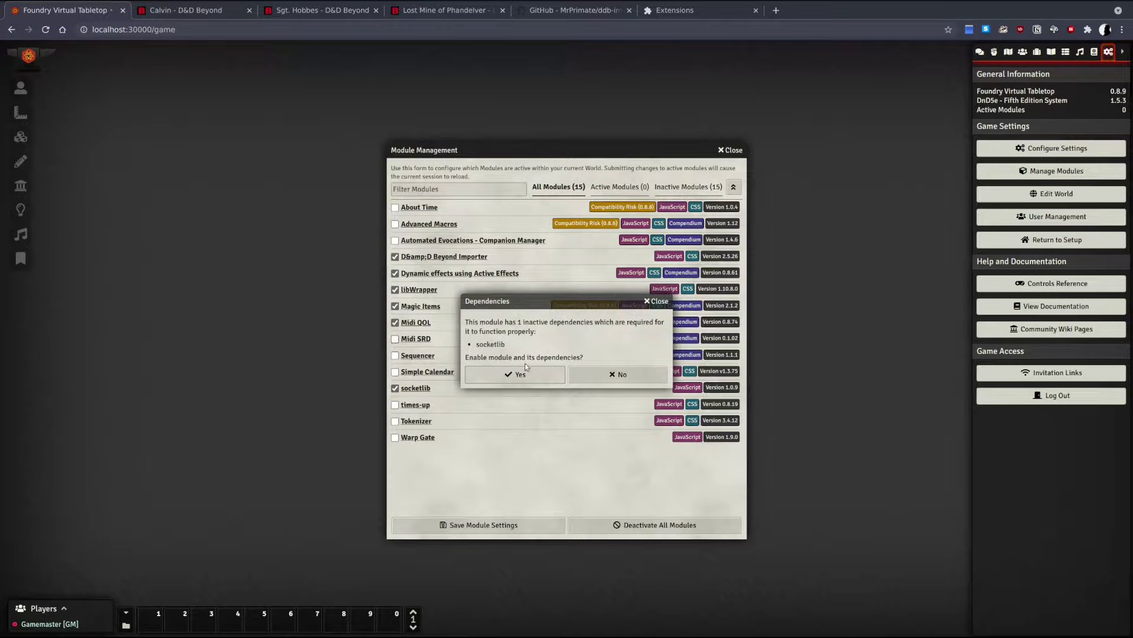
pyautogui.click(515, 373)
# Enable Midi SRD, Simple Calendar and Automated Evocations - Companion Manager, accepting their required dependencies.
pyautogui.click(395, 339)
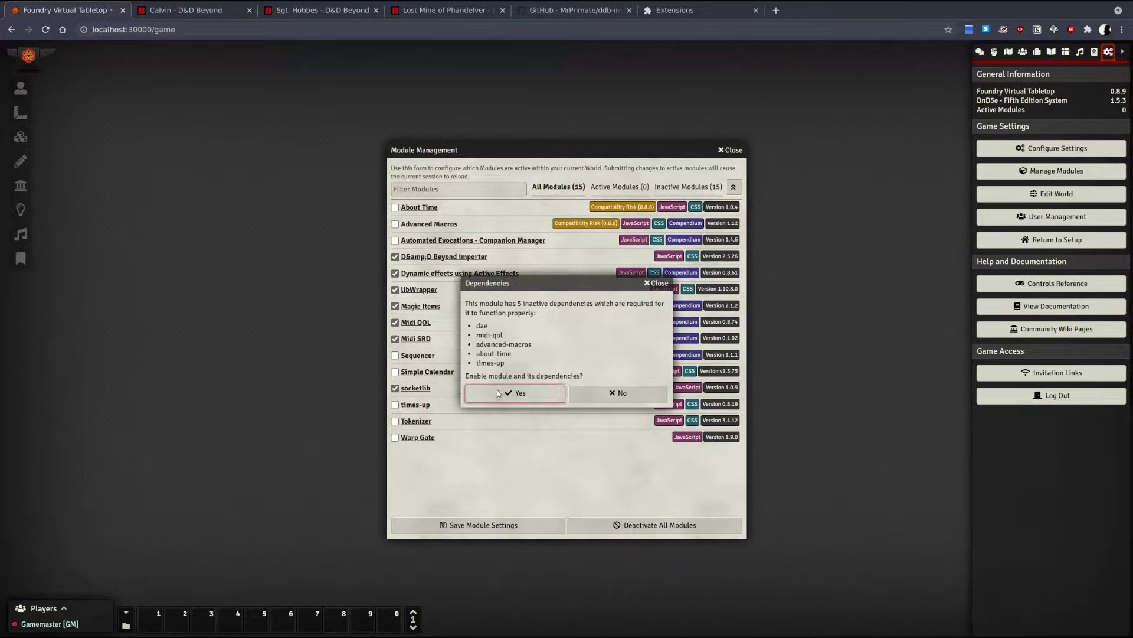
pyautogui.click(511, 393)
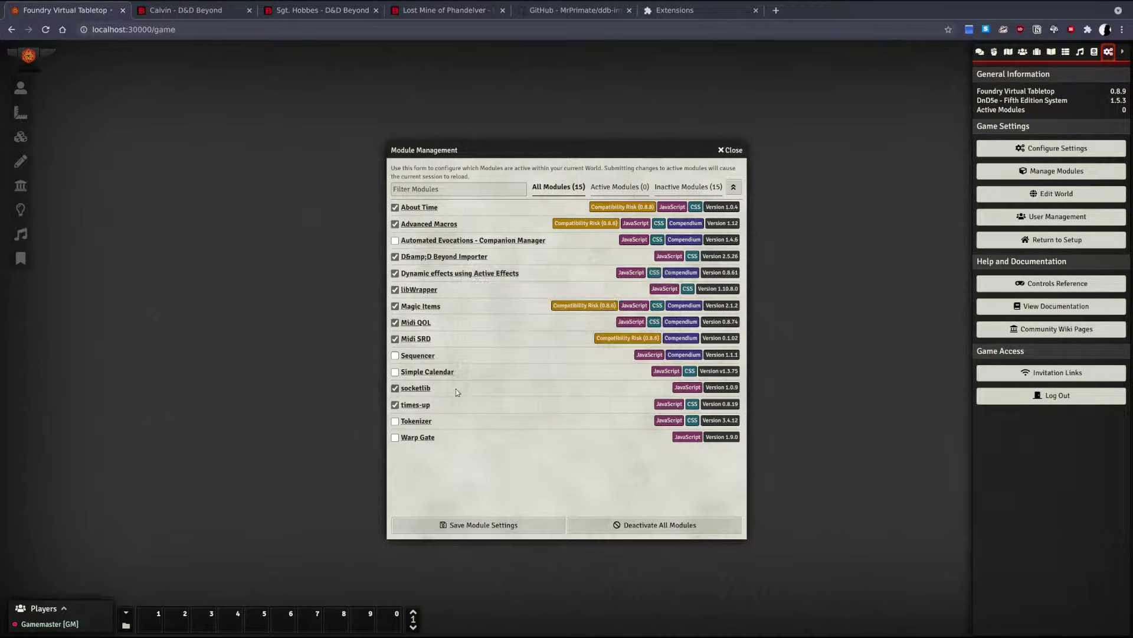
pyautogui.click(395, 372)
pyautogui.click(394, 241)
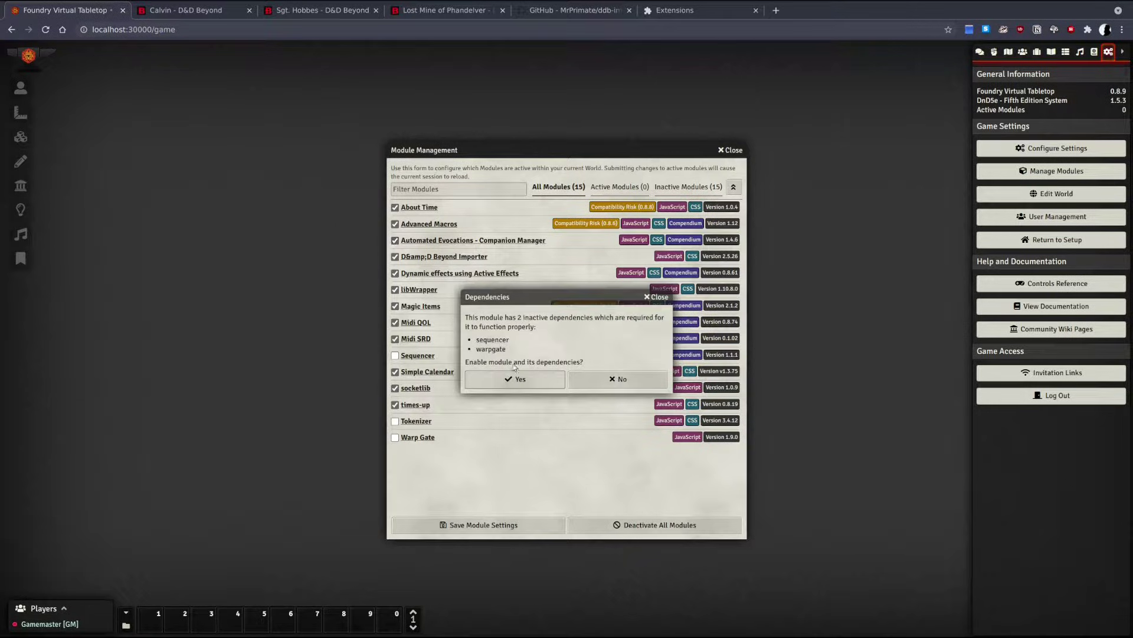
pyautogui.click(561, 381)
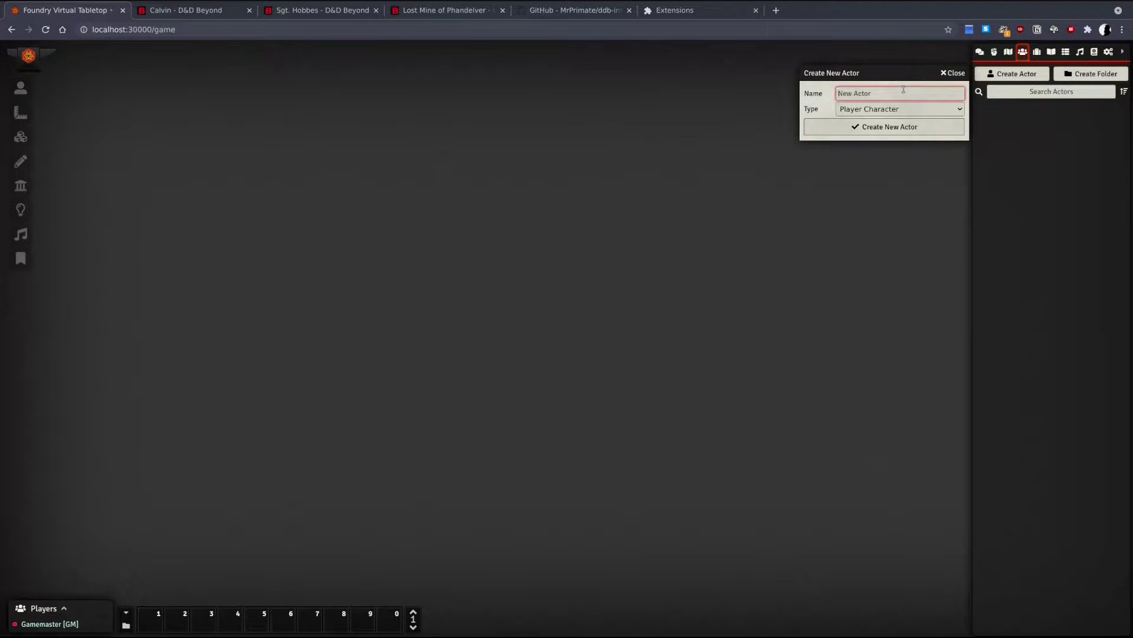
# Create a player character actor named Cdfd.
pyautogui.write('Cdfd')
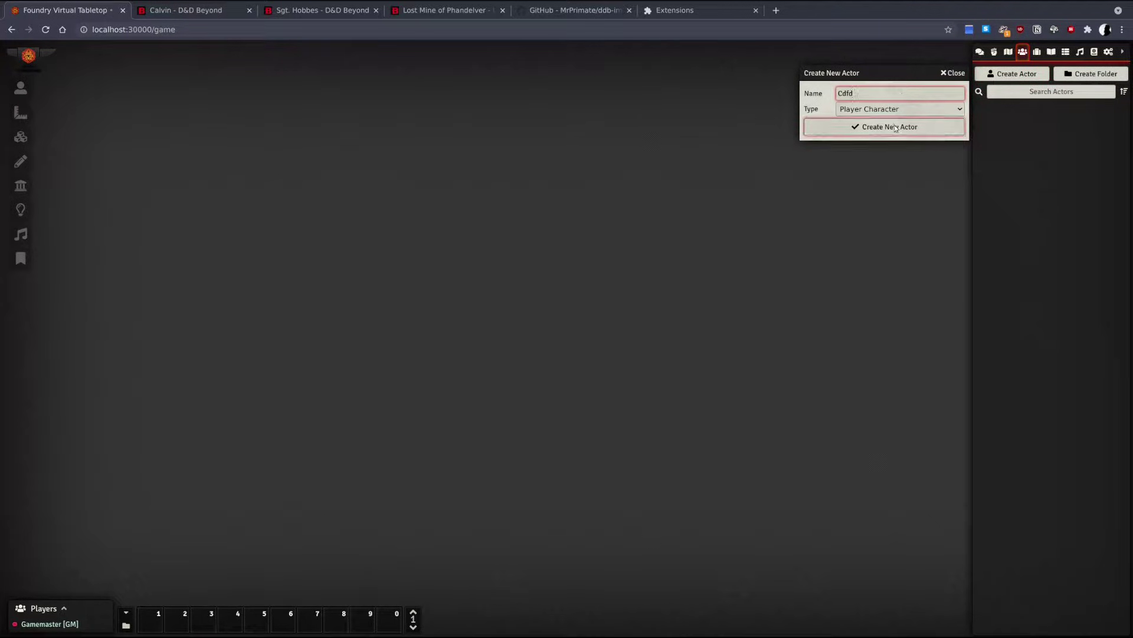
pyautogui.click(894, 125)
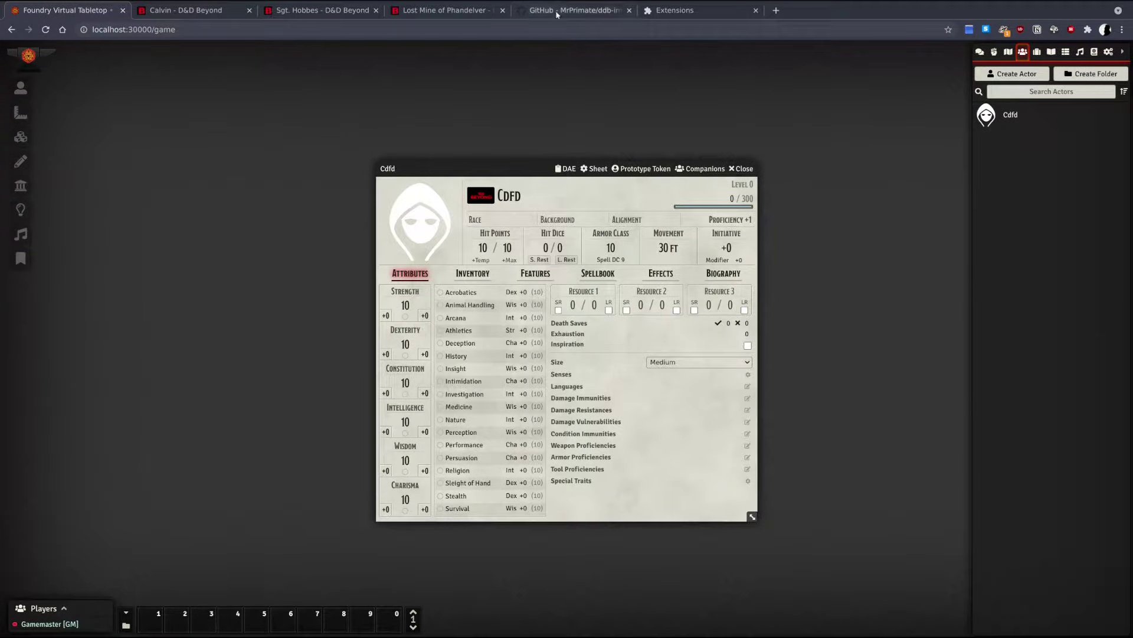
# Copy the web address of Calvin's D&D Beyond character sheet and import that character into the Cdfd actor with the default selections.
pyautogui.click(209, 10)
pyautogui.doubleClick(203, 31)
pyautogui.click(203, 32)
pyautogui.hotkey('ctrl', 'c')
pyautogui.click(87, 12)
pyautogui.click(470, 198)
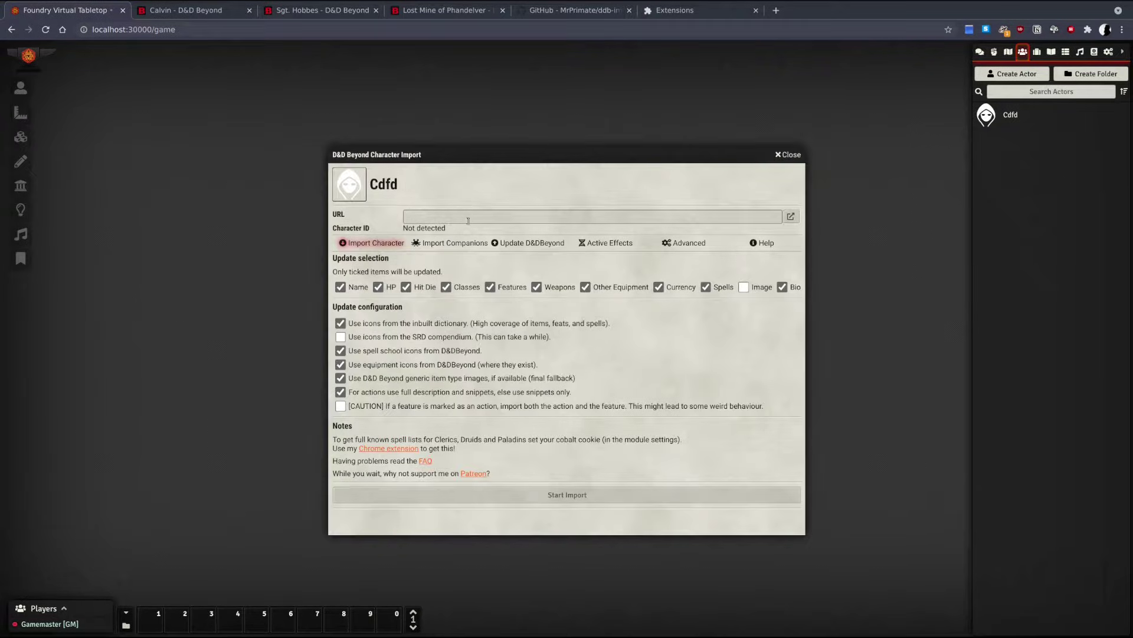
pyautogui.click(468, 220)
pyautogui.hotkey('ctrl', 'v')
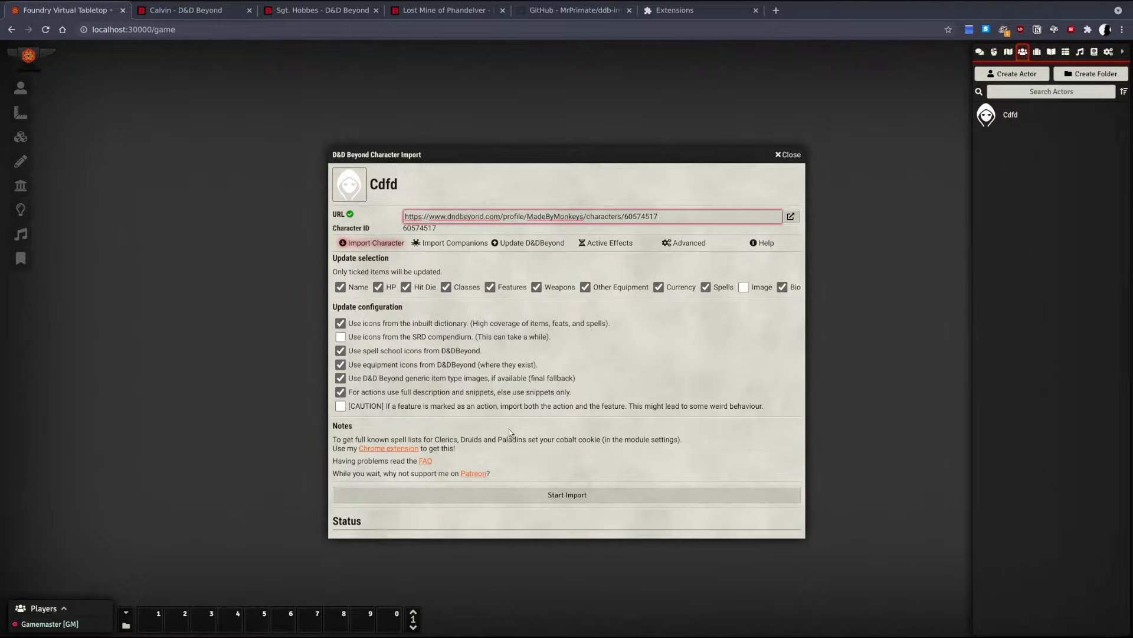
pyautogui.click(545, 497)
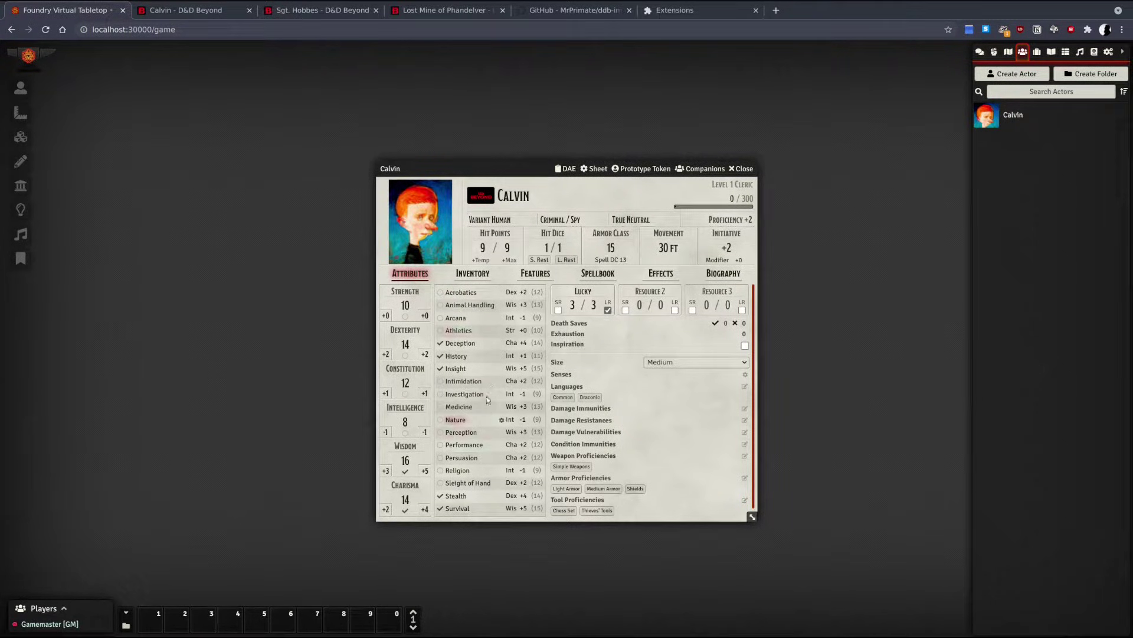
# Review the inventory, features and spellbook on Calvin's imported character sheet.
pyautogui.click(466, 275)
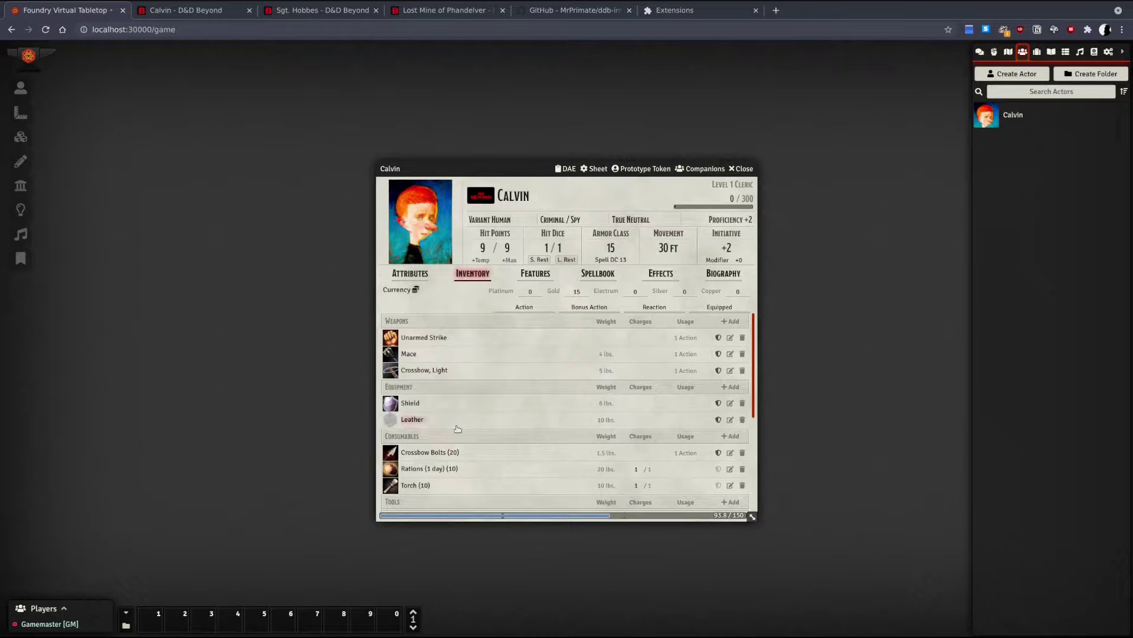
pyautogui.click(533, 276)
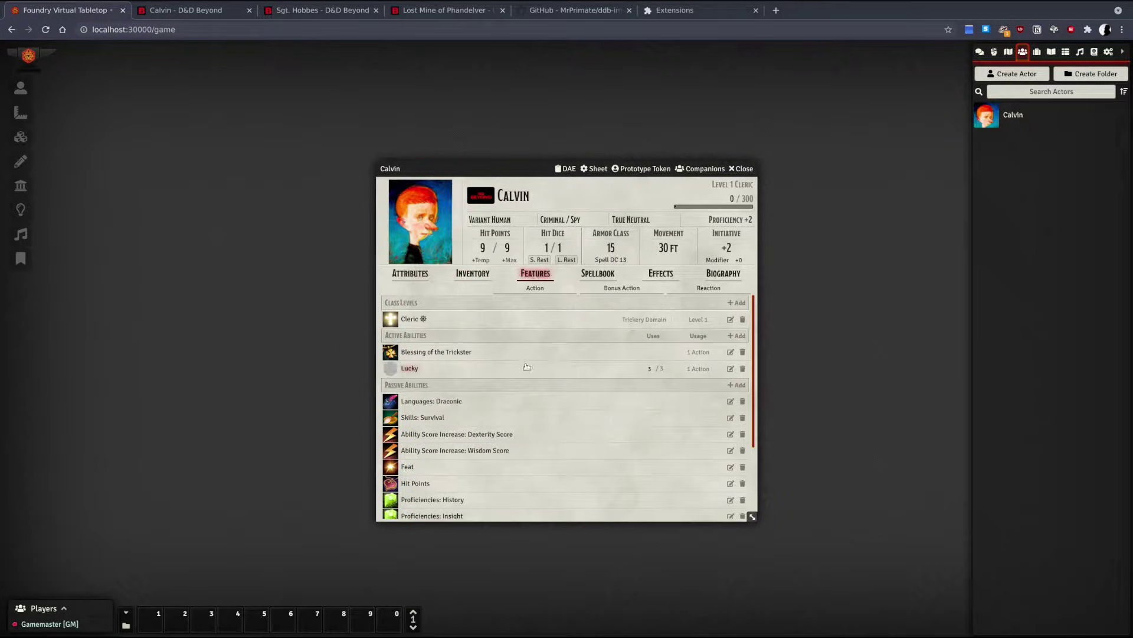
pyautogui.click(598, 274)
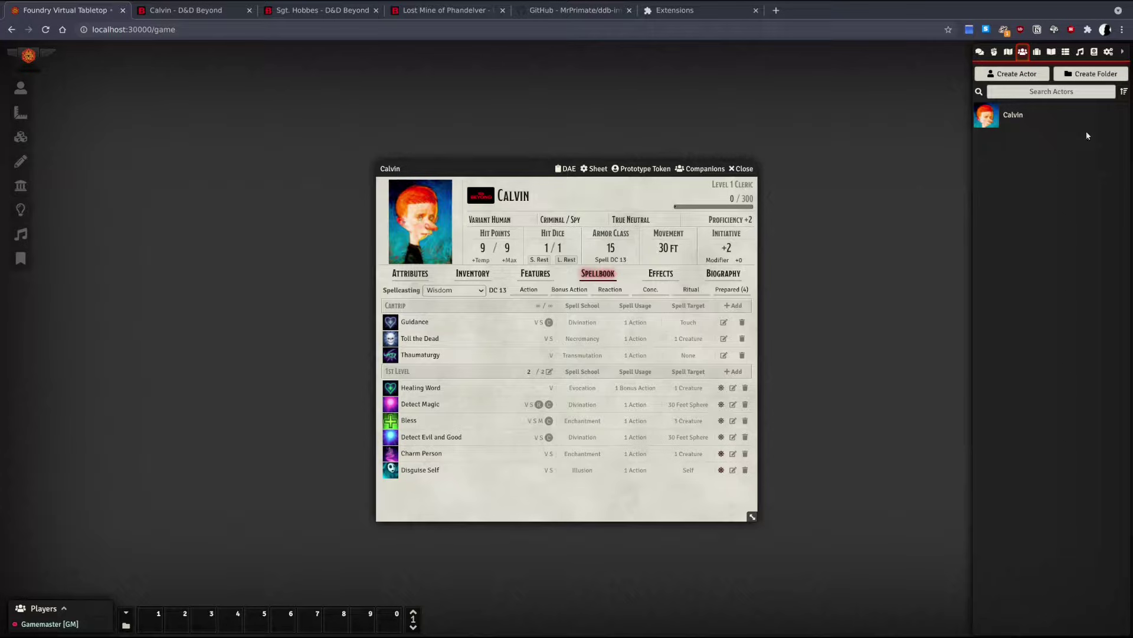
# Open the core setup of the D&D Beyond Importer from the module settings and look over its configuration options.
pyautogui.click(1109, 53)
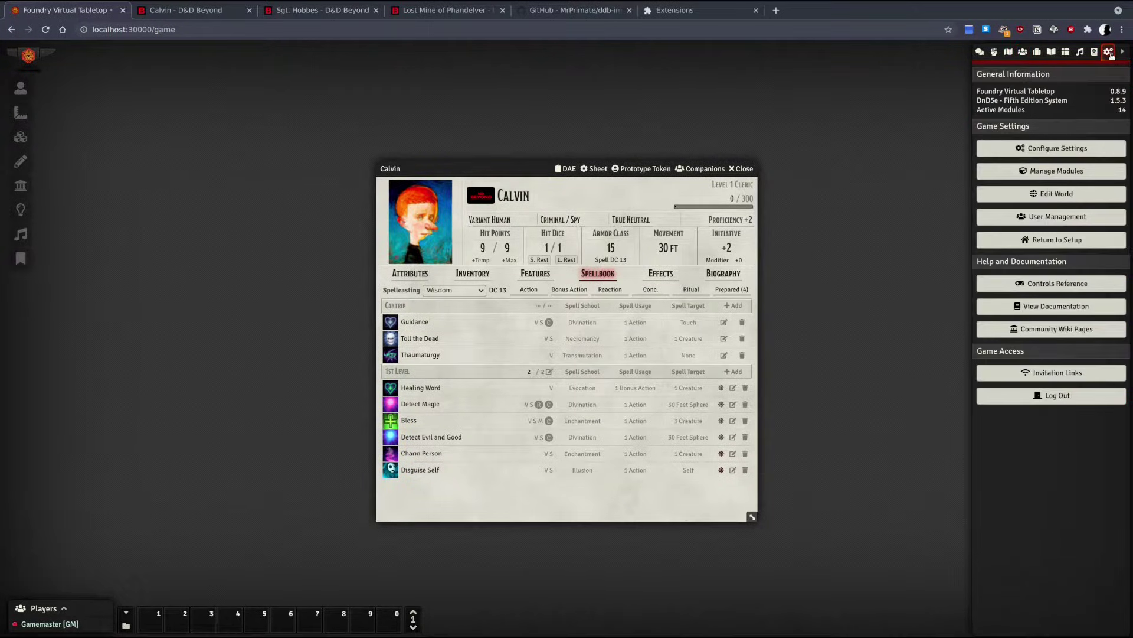
pyautogui.click(1078, 150)
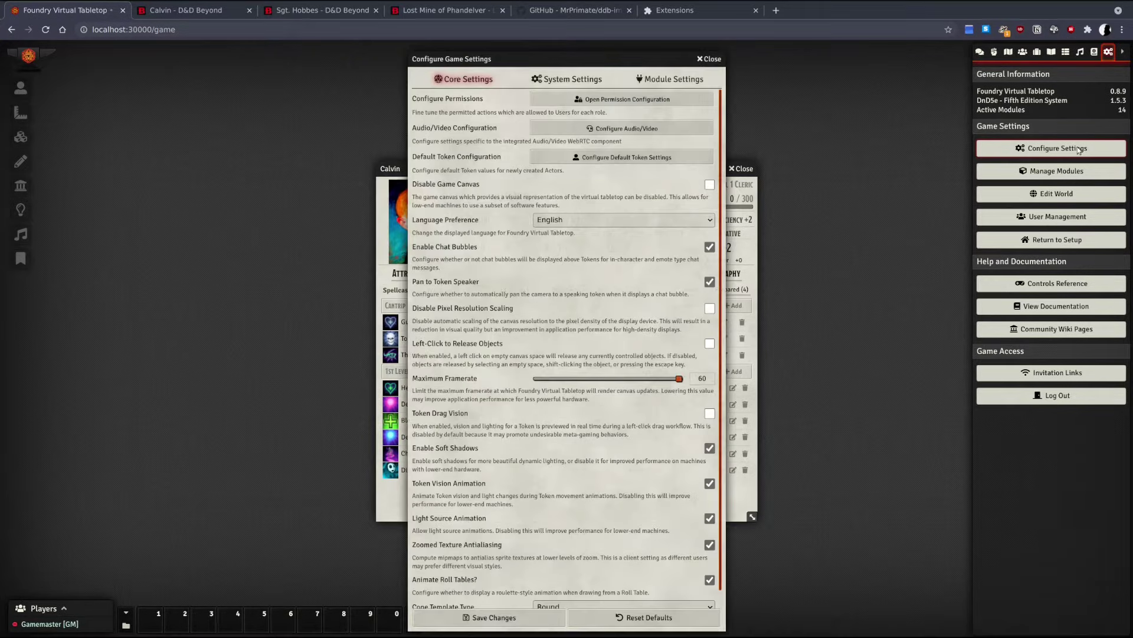
pyautogui.click(689, 83)
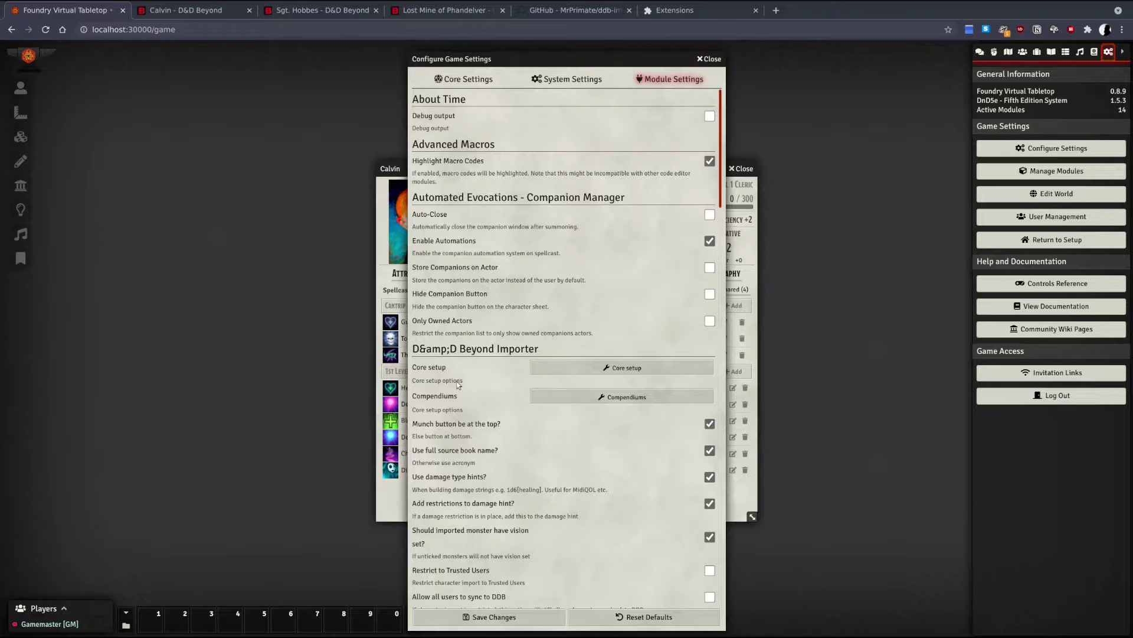
pyautogui.scroll(-2, 460, 381)
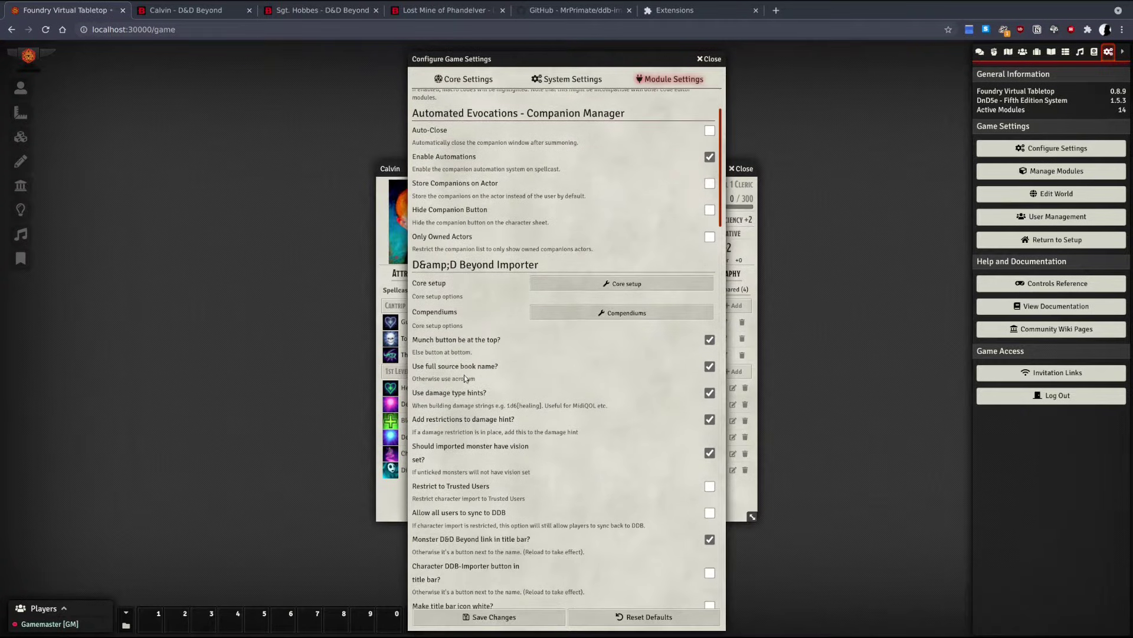
pyautogui.click(569, 284)
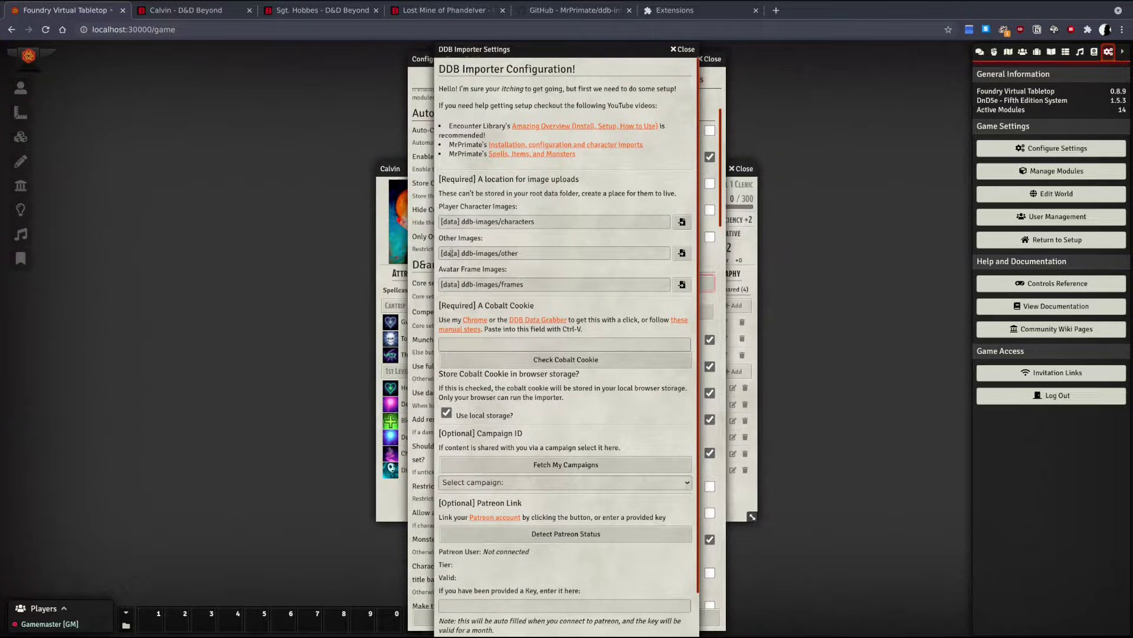
pyautogui.scroll(-1, 452, 329)
pyautogui.scroll(1, 452, 329)
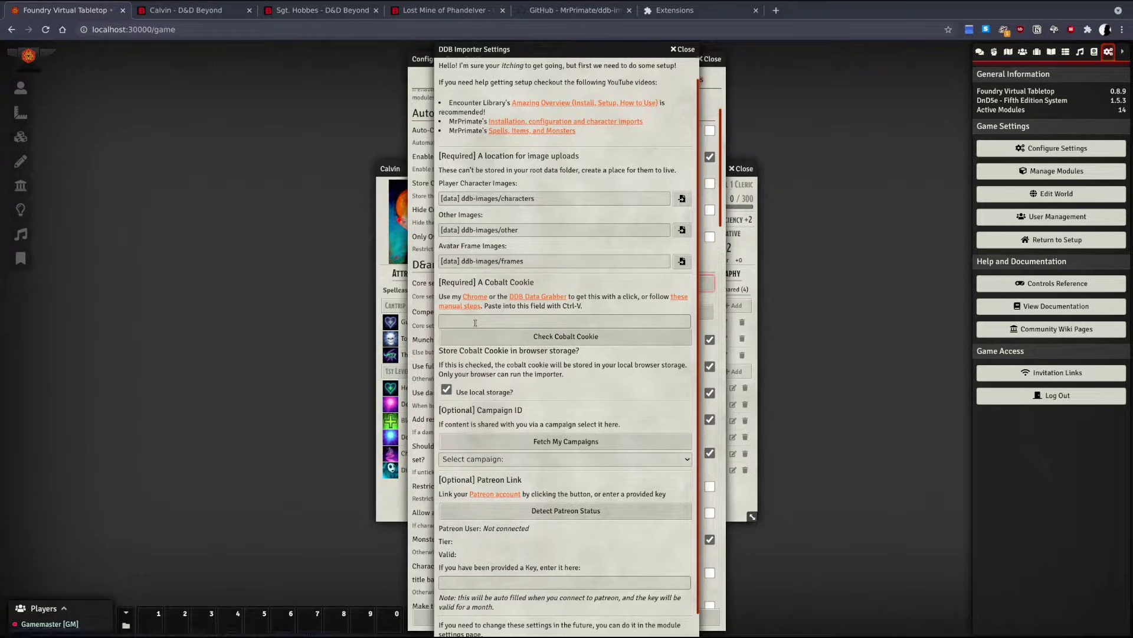
# Enable developer mode for browser extensions, load the unpacked extension from the ddb-importer-chrome folder, and close the extensions page.
pyautogui.click(544, 10)
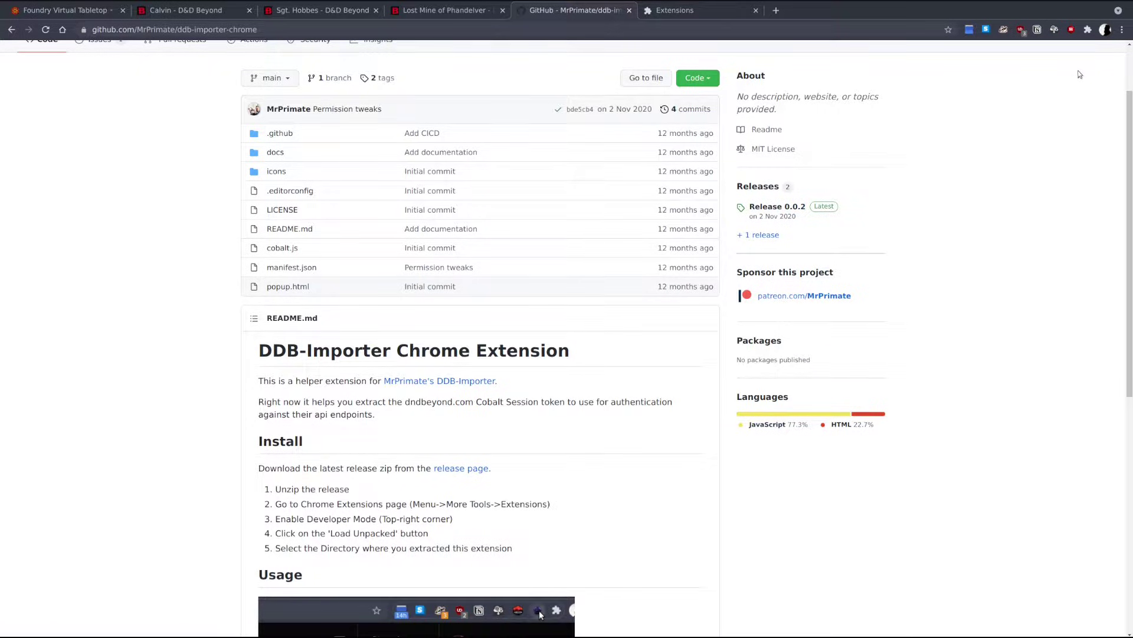
pyautogui.click(1122, 30)
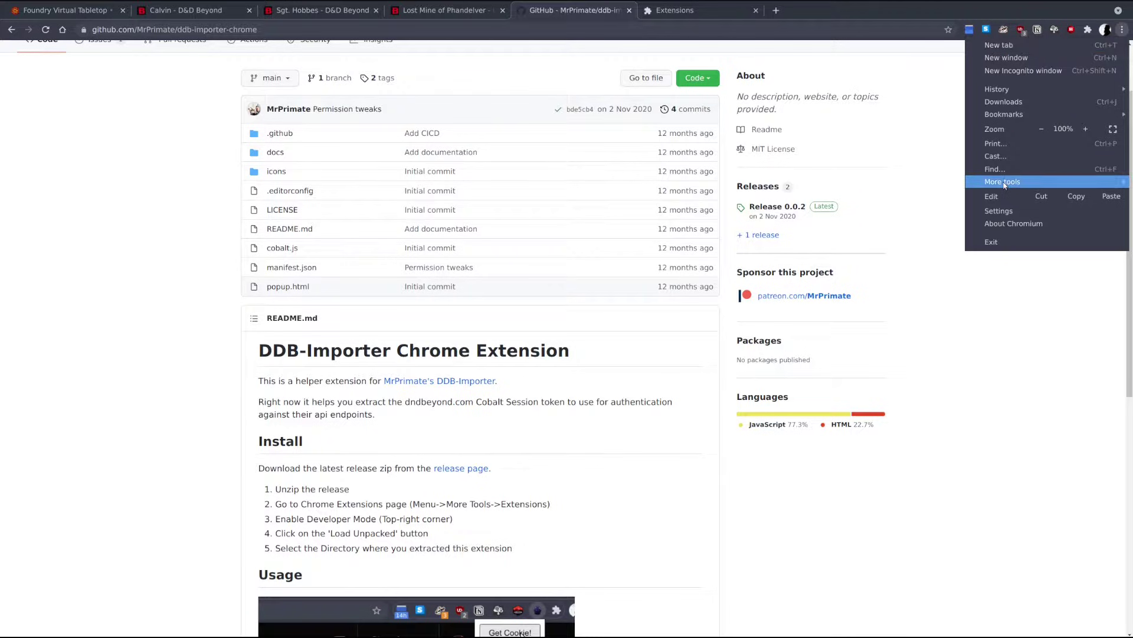
pyautogui.moveTo(1002, 186)
pyautogui.click(913, 246)
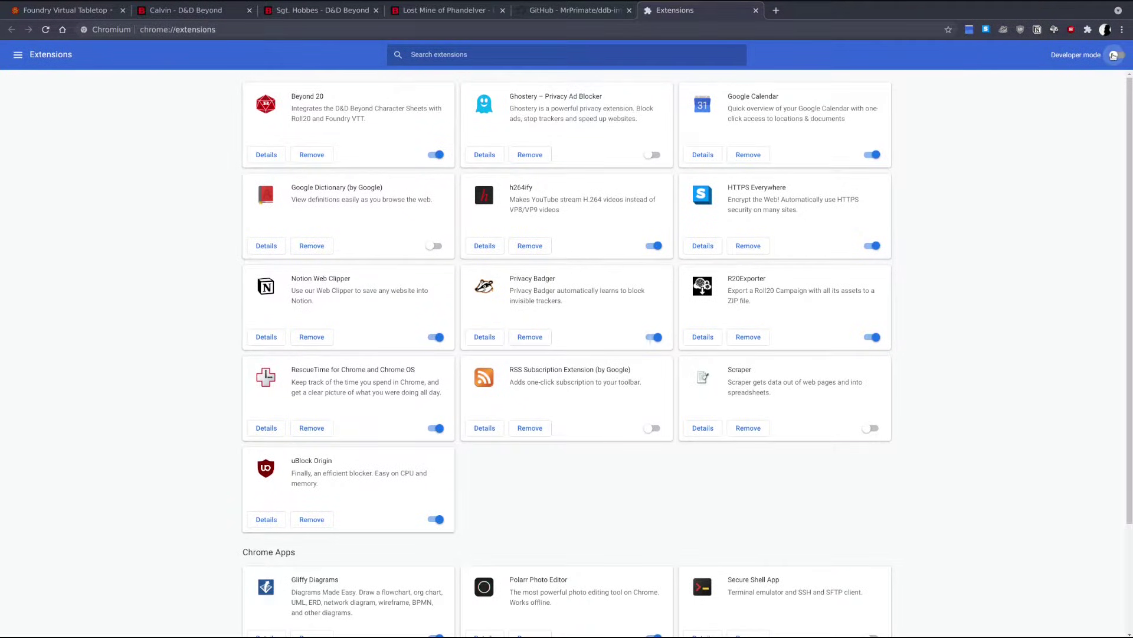
pyautogui.click(1114, 55)
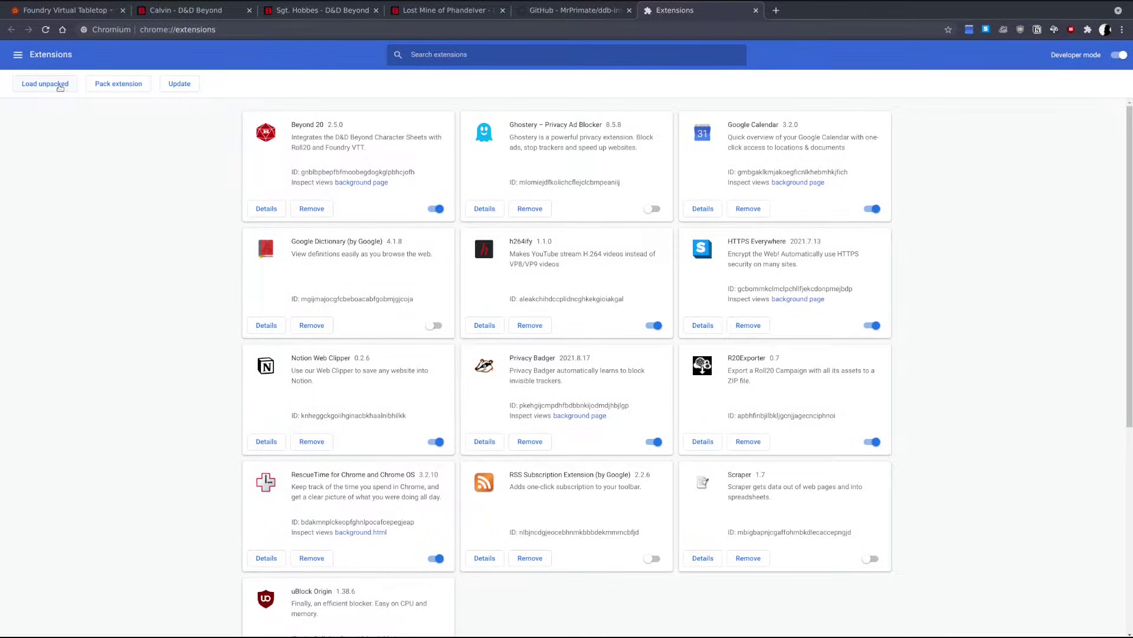
pyautogui.click(60, 87)
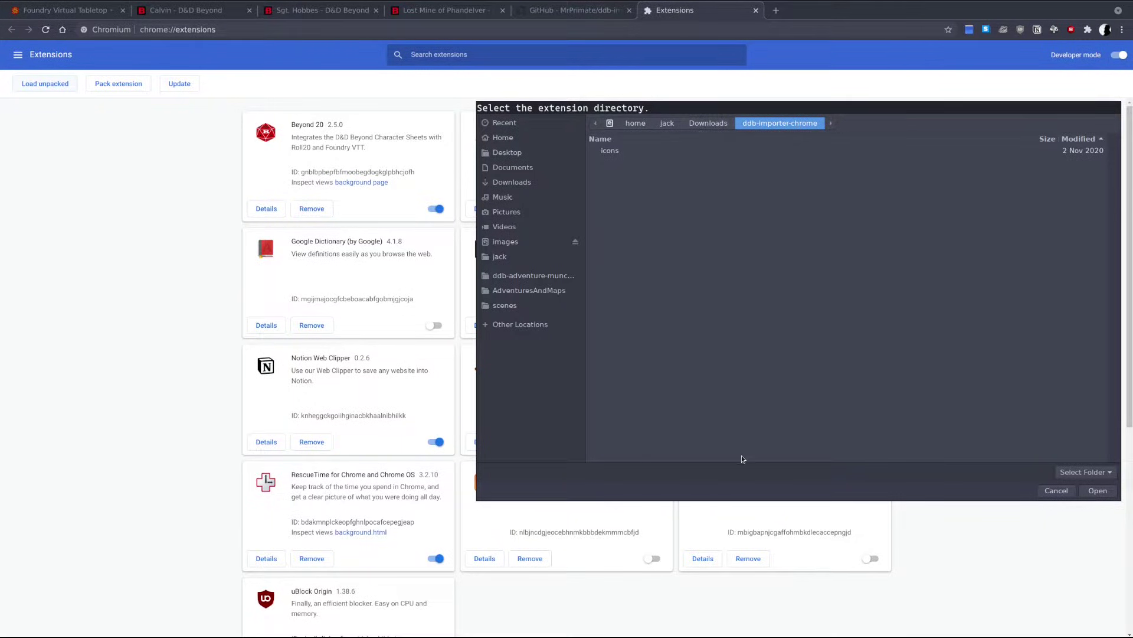
pyautogui.click(1098, 490)
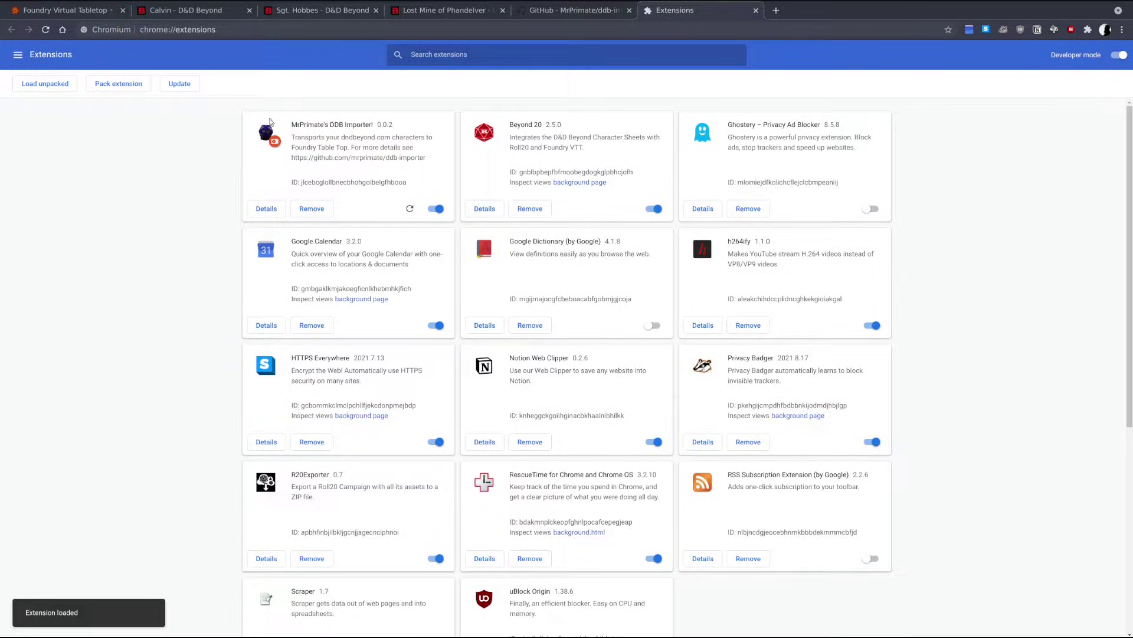
pyautogui.click(756, 10)
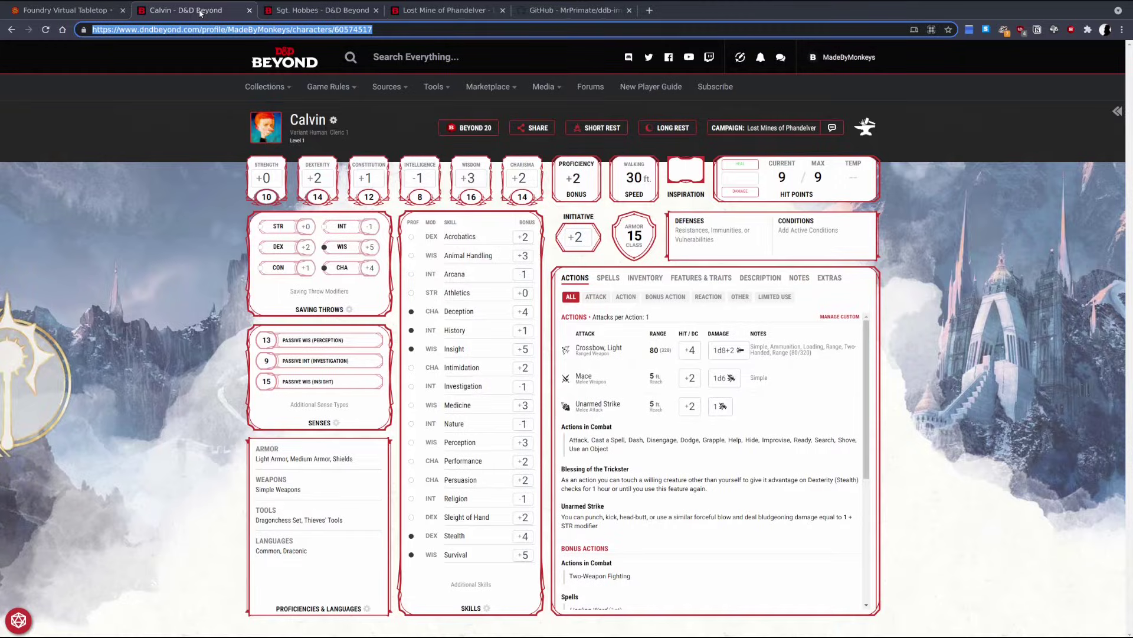
# Reload Calvin's D&D Beyond page and fetch the session cookie with the MrPrimate's DDB Importer extension.
pyautogui.click(195, 11)
pyautogui.click(45, 30)
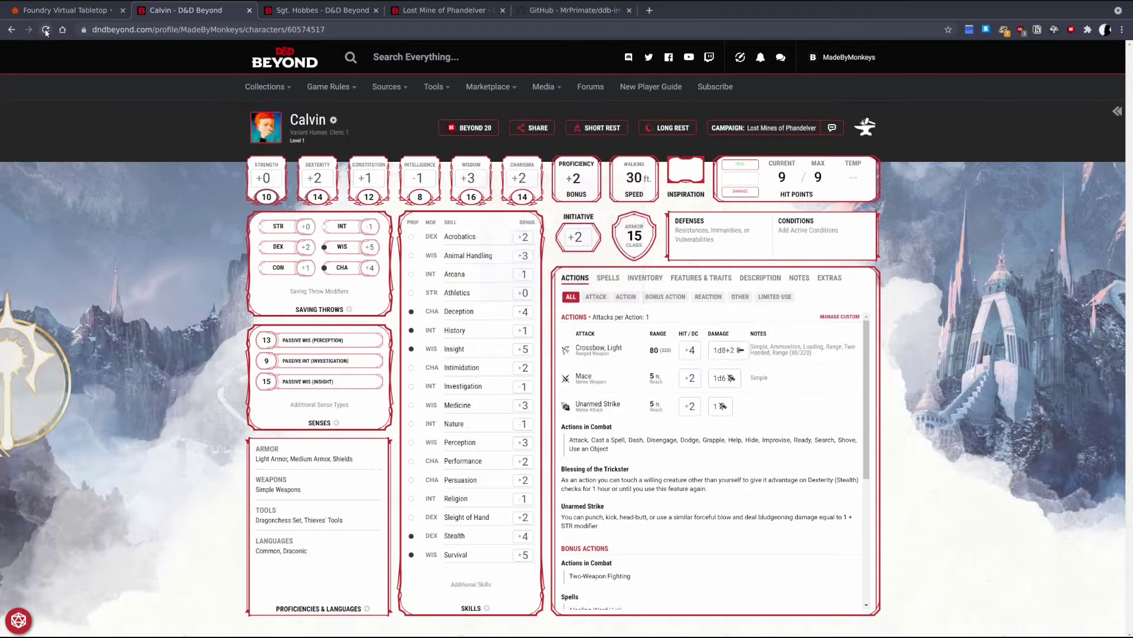
pyautogui.click(1088, 29)
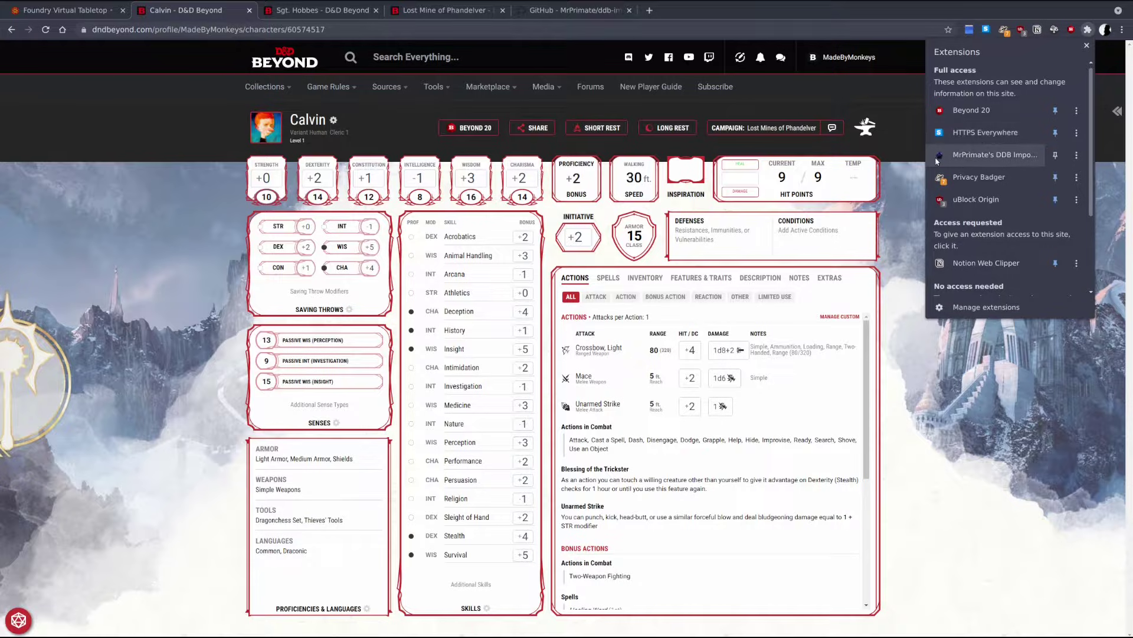
pyautogui.click(987, 155)
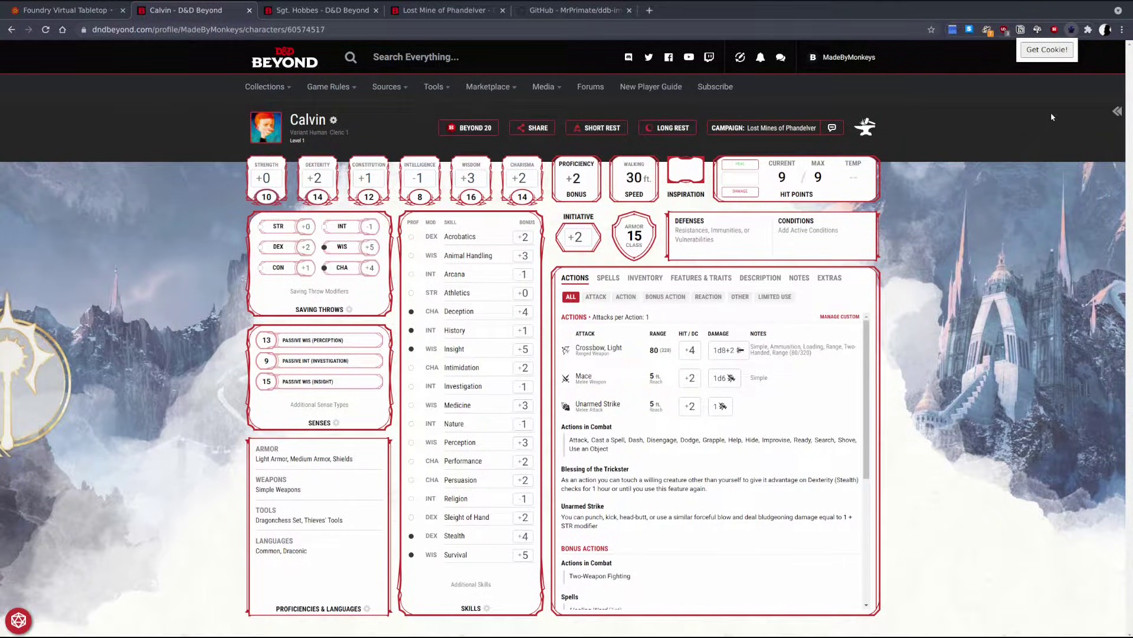
pyautogui.click(1056, 51)
# Return to Foundry Virtual Tabletop, paste the Cobalt cookie into the DDB Importer settings and check its validity.
pyautogui.click(72, 12)
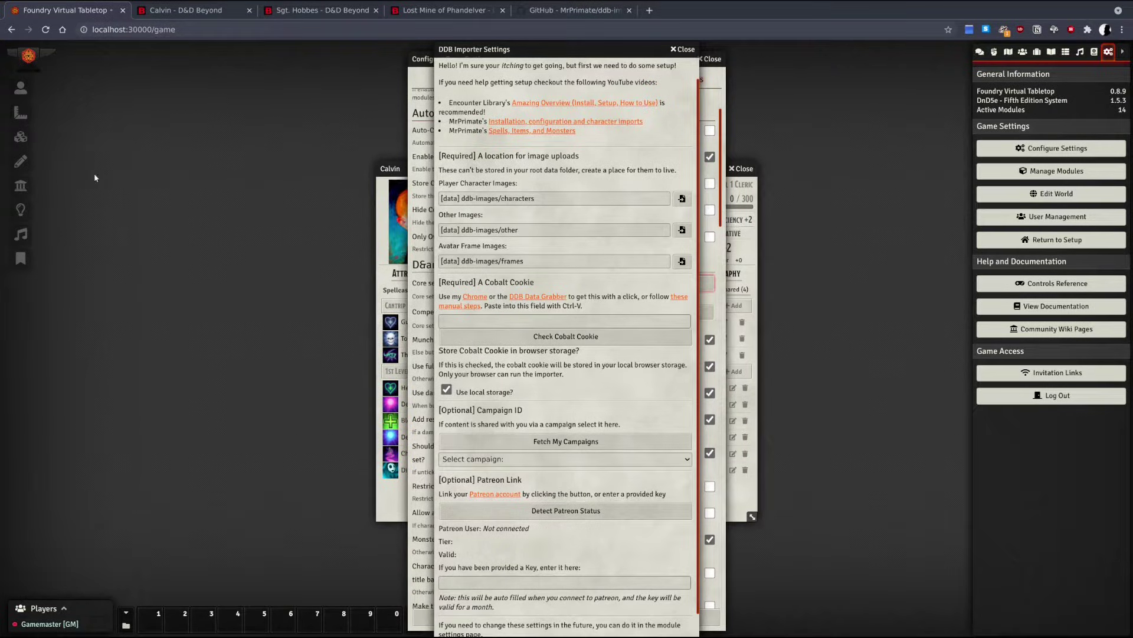
pyautogui.click(445, 321)
pyautogui.hotkey('ctrl', 'v')
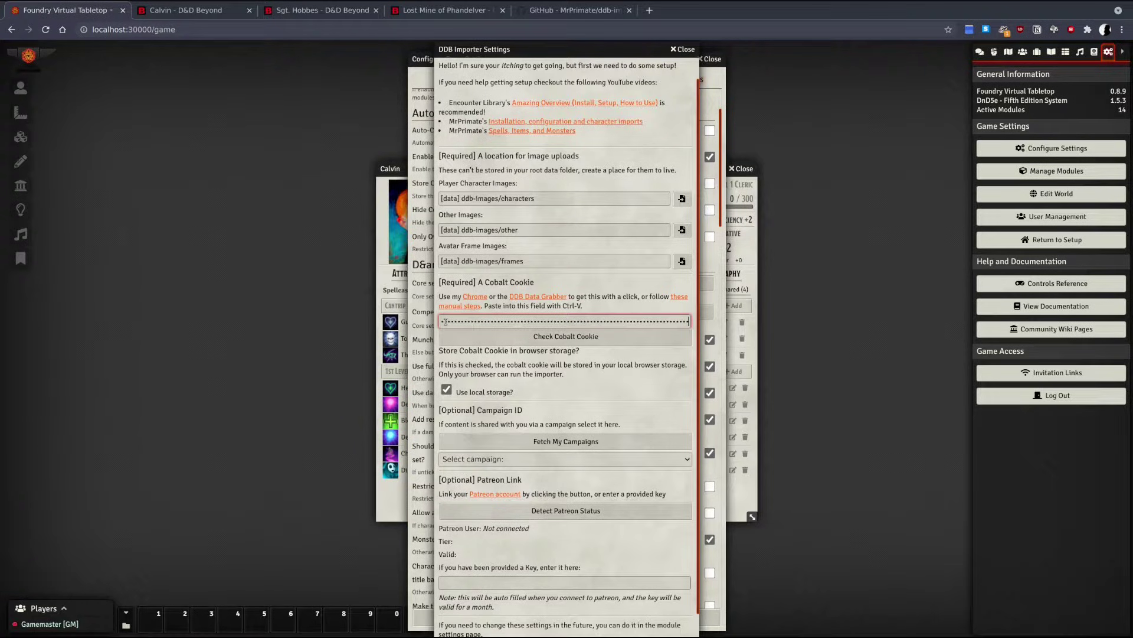
pyautogui.click(498, 338)
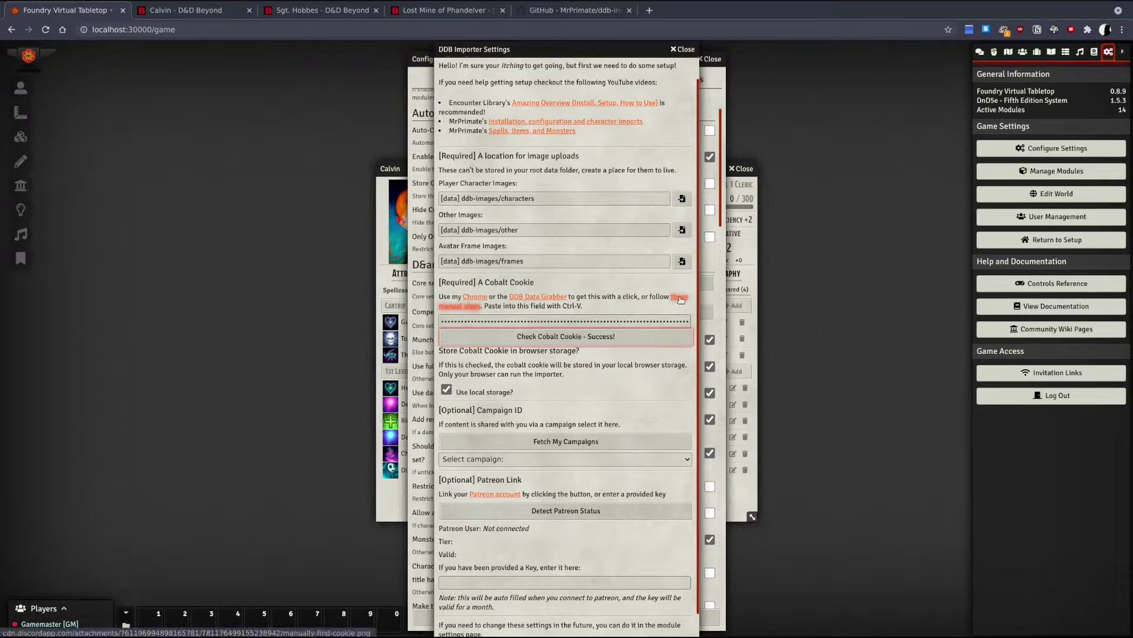
pyautogui.scroll(-1, 651, 560)
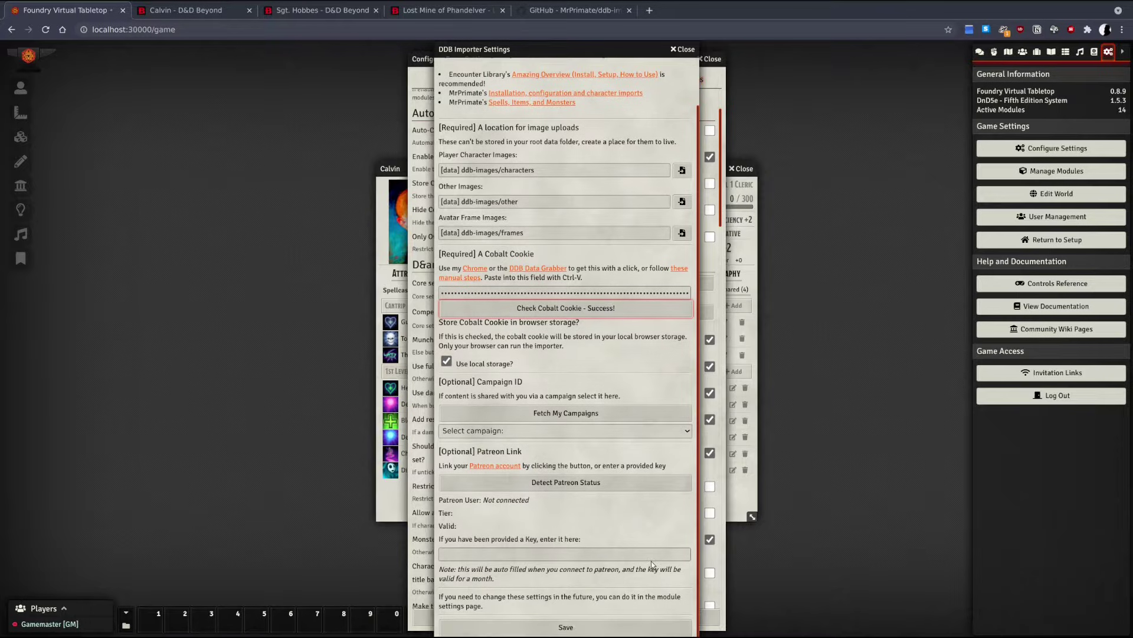
# Save the DDB Importer and module settings, then re-import Calvin from D&D Beyond to update the spellbook.
pyautogui.click(611, 627)
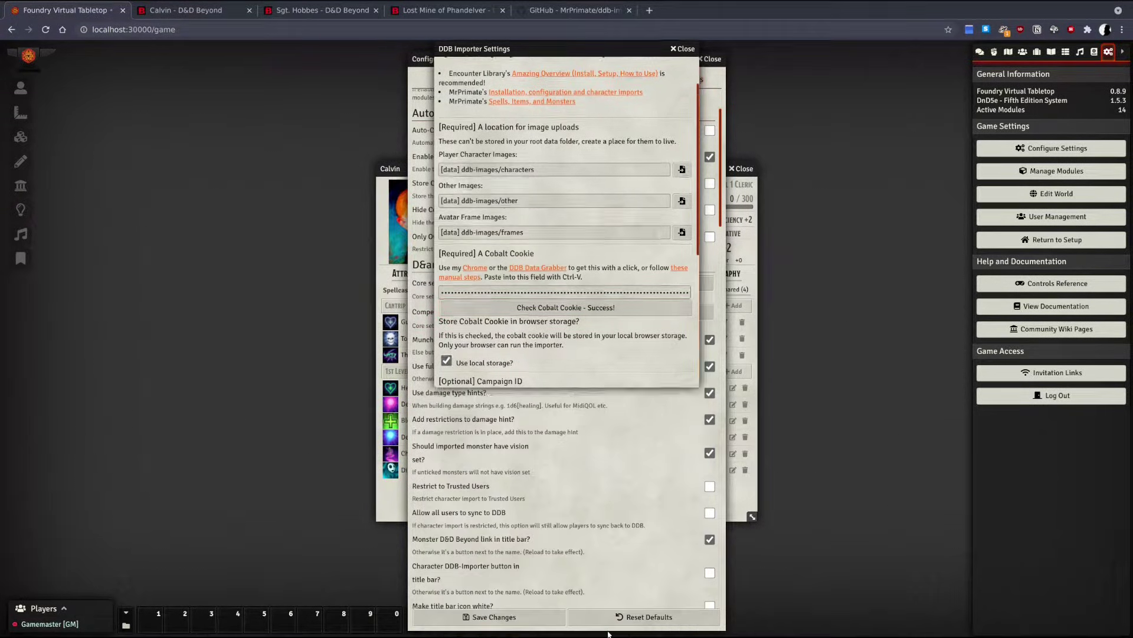
pyautogui.click(523, 624)
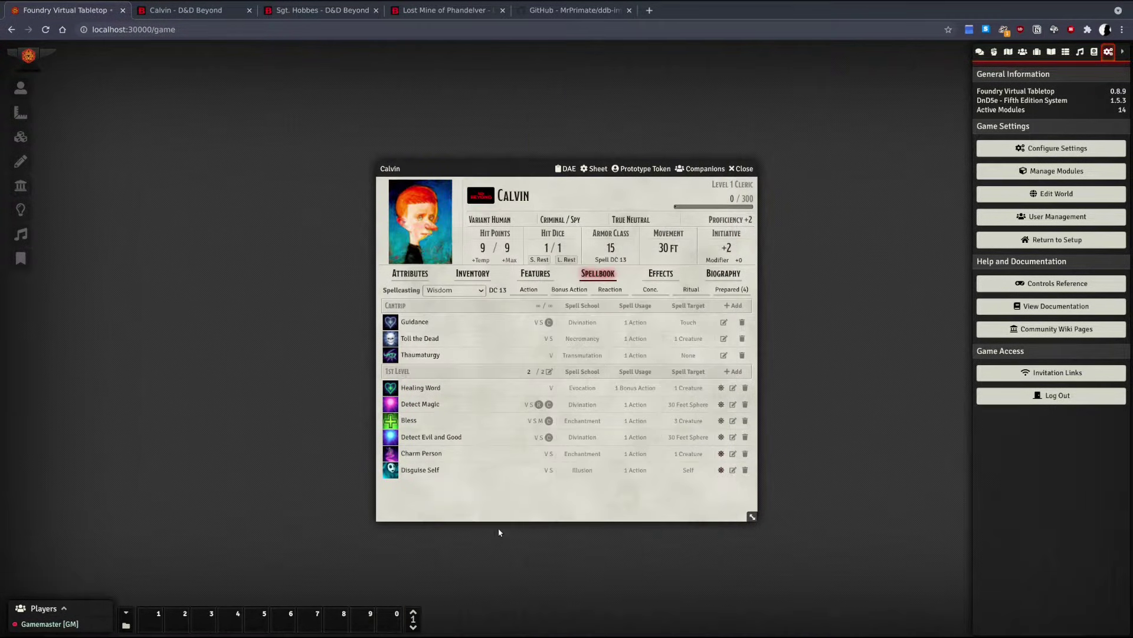
pyautogui.click(481, 197)
pyautogui.click(454, 508)
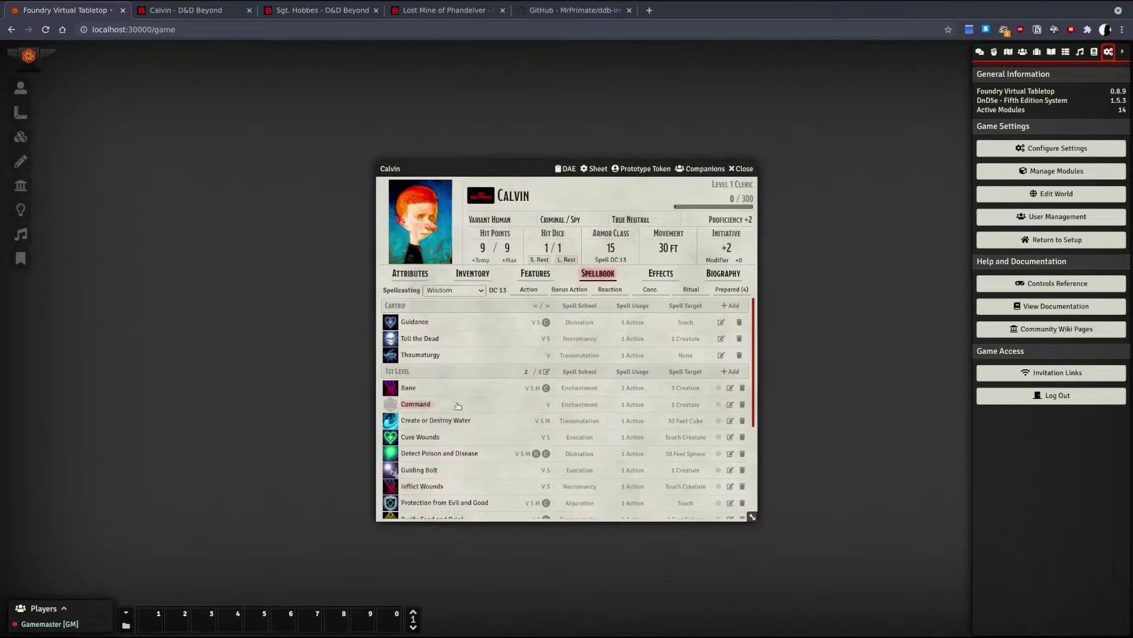
pyautogui.scroll(-3, 458, 407)
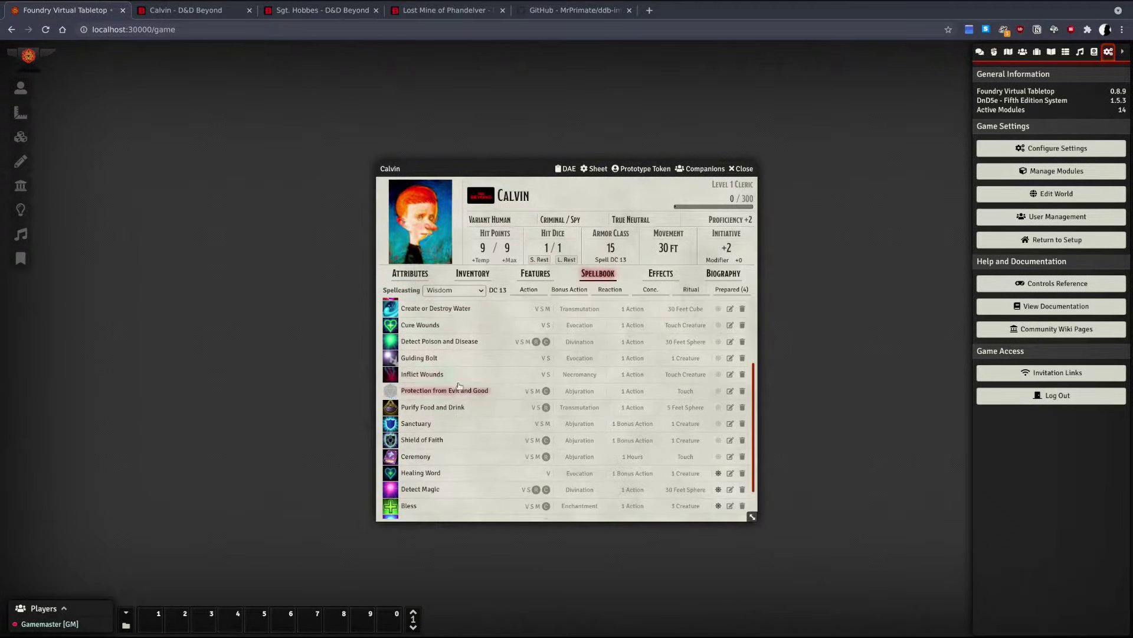
pyautogui.scroll(-1, 459, 389)
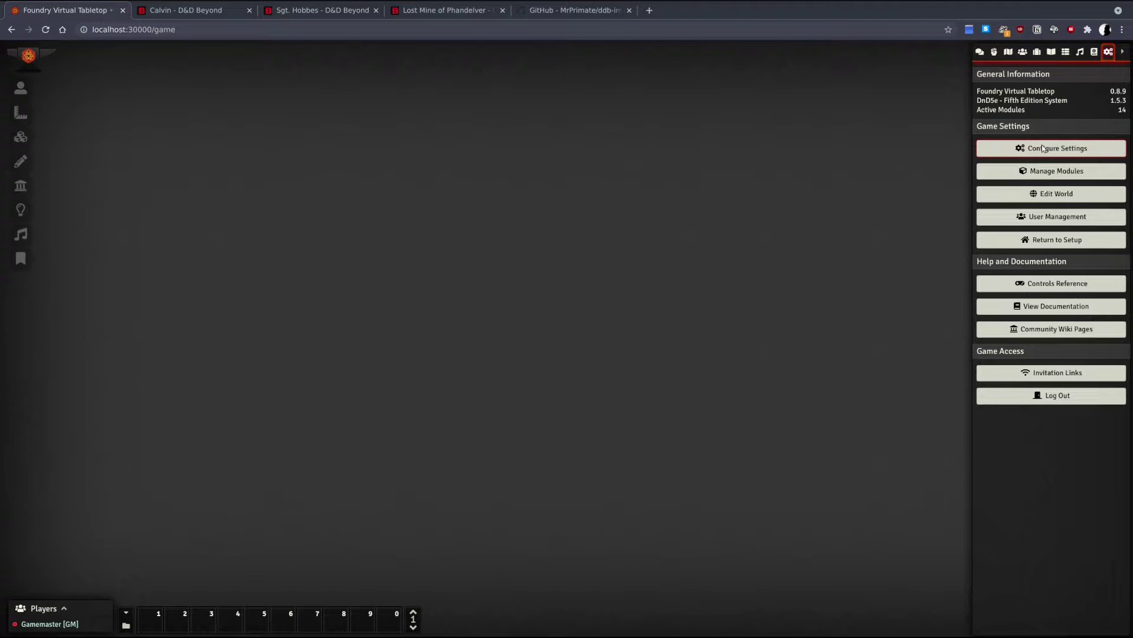
# Reopen the D&D Beyond Importer core setup from the game settings and paste the provided Patreon key into its key field.
pyautogui.click(1042, 149)
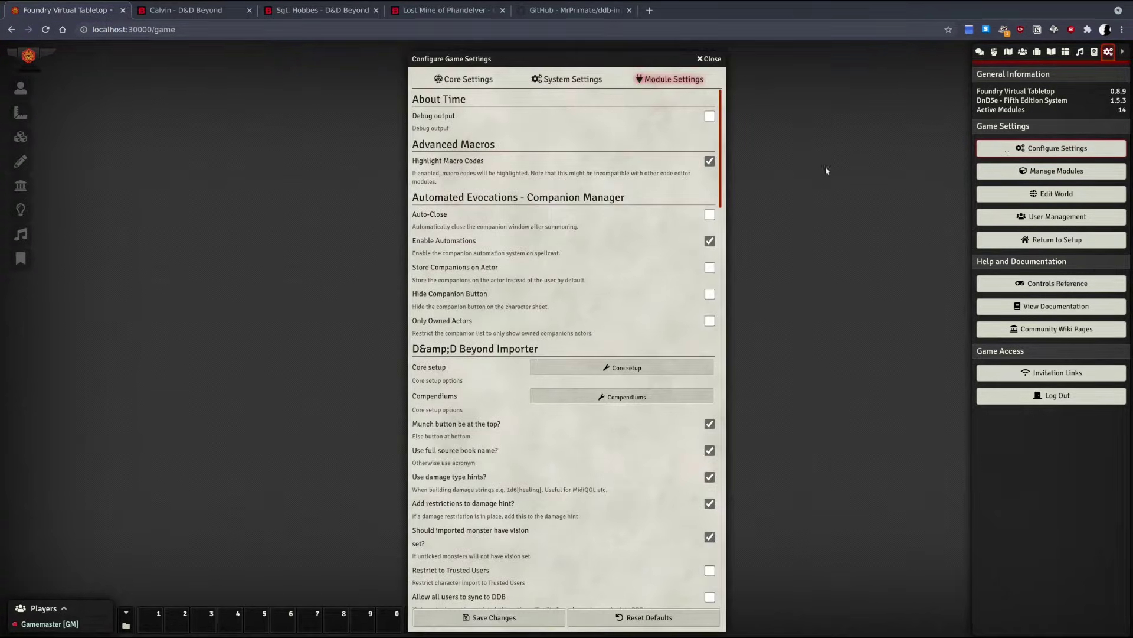
pyautogui.click(626, 367)
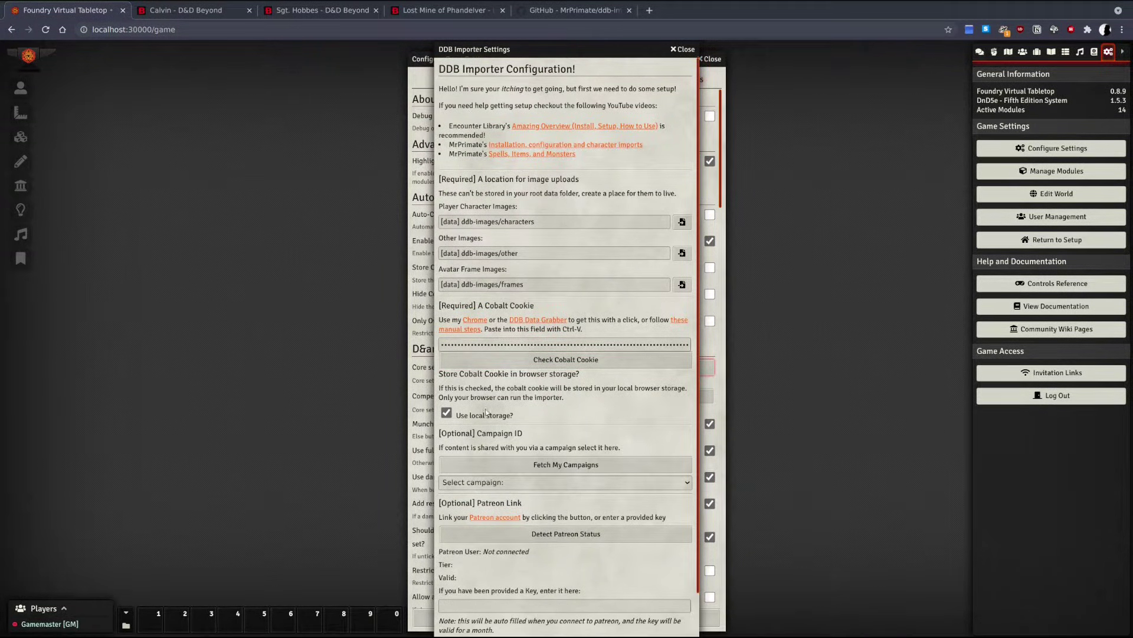
pyautogui.scroll(-1, 574, 419)
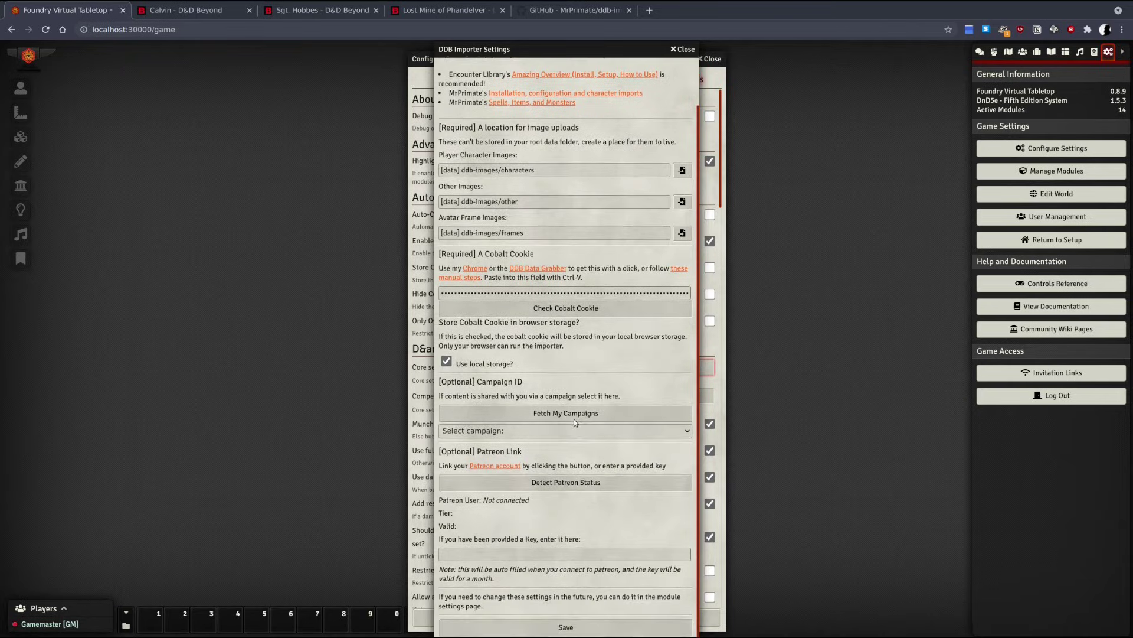
pyautogui.click(562, 490)
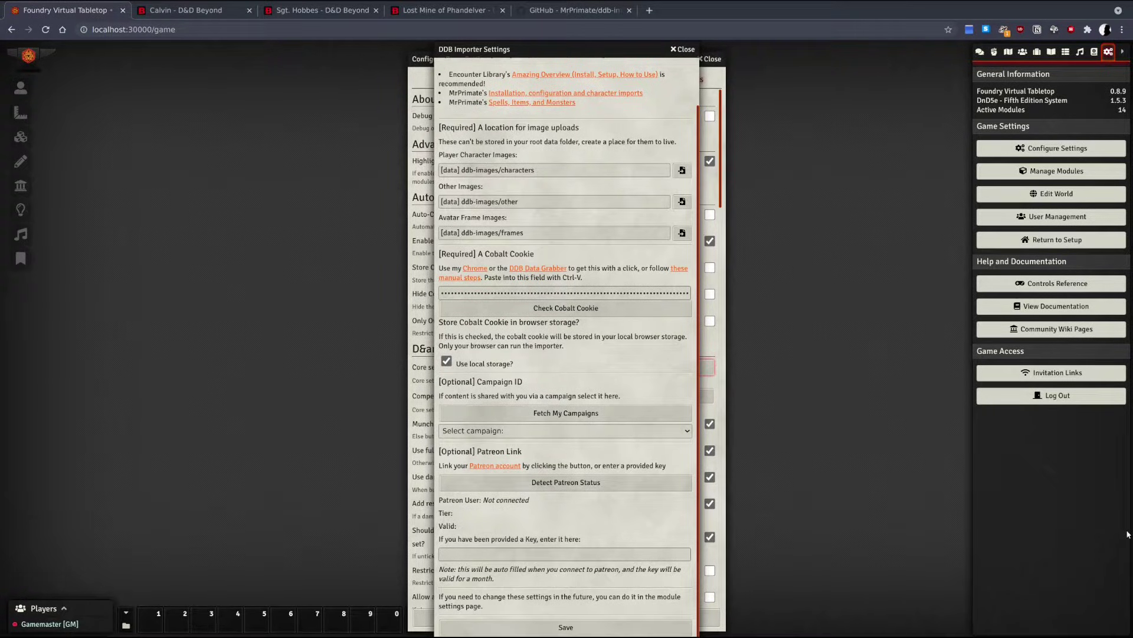
pyautogui.click(616, 553)
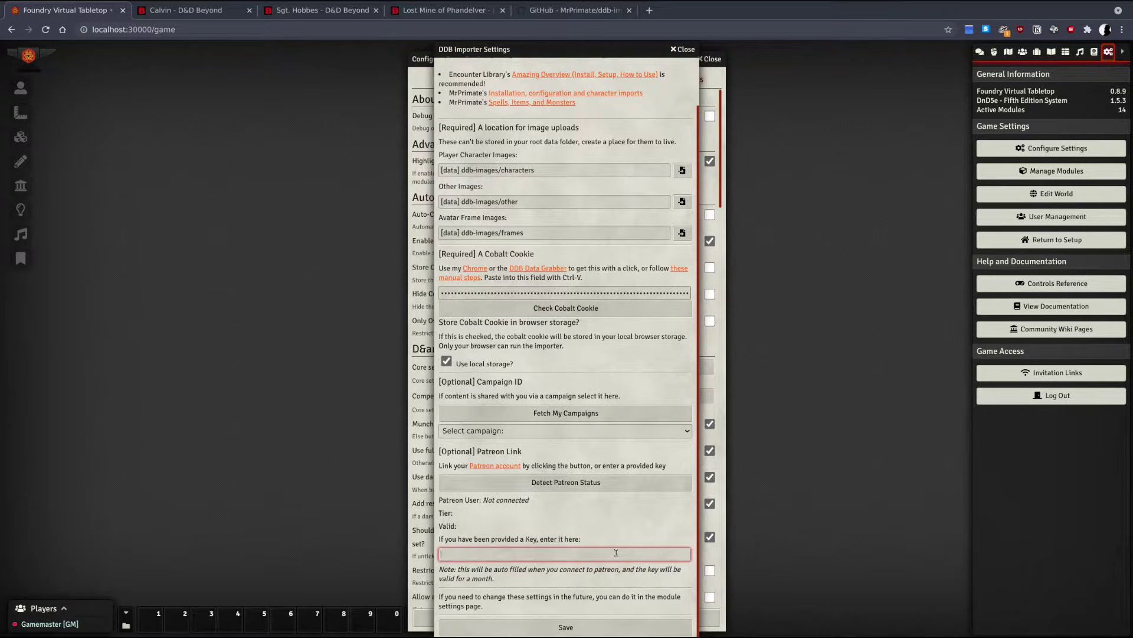
pyautogui.hotkey('ctrl', 'v')
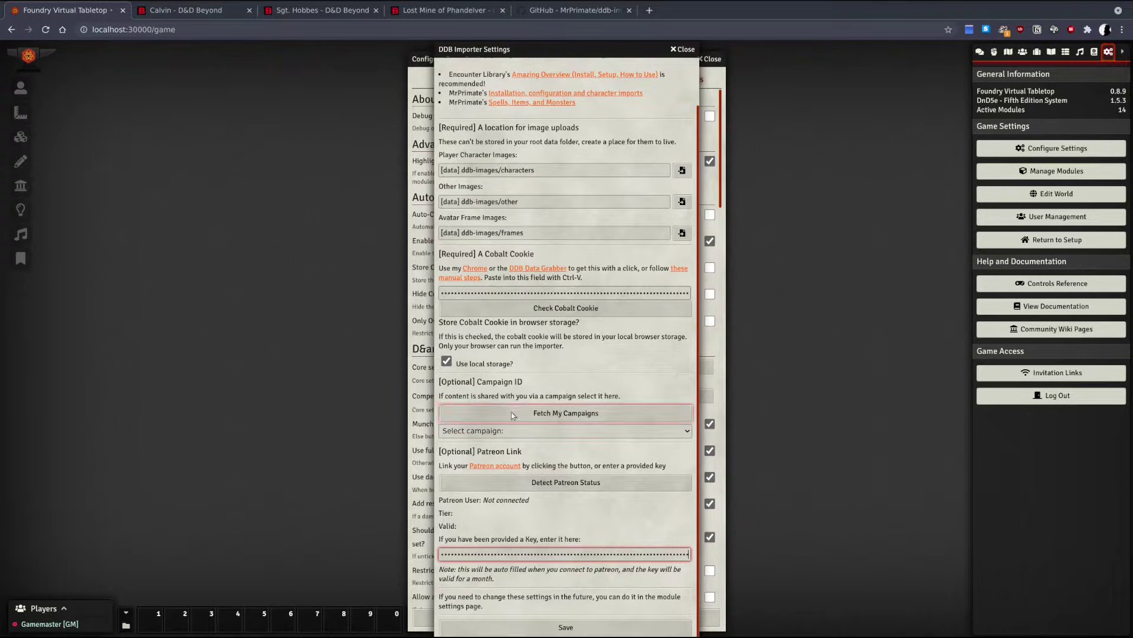
# Select the Lost Mines of Phandelver campaign for shared content and save both the importer and module settings.
pyautogui.click(591, 437)
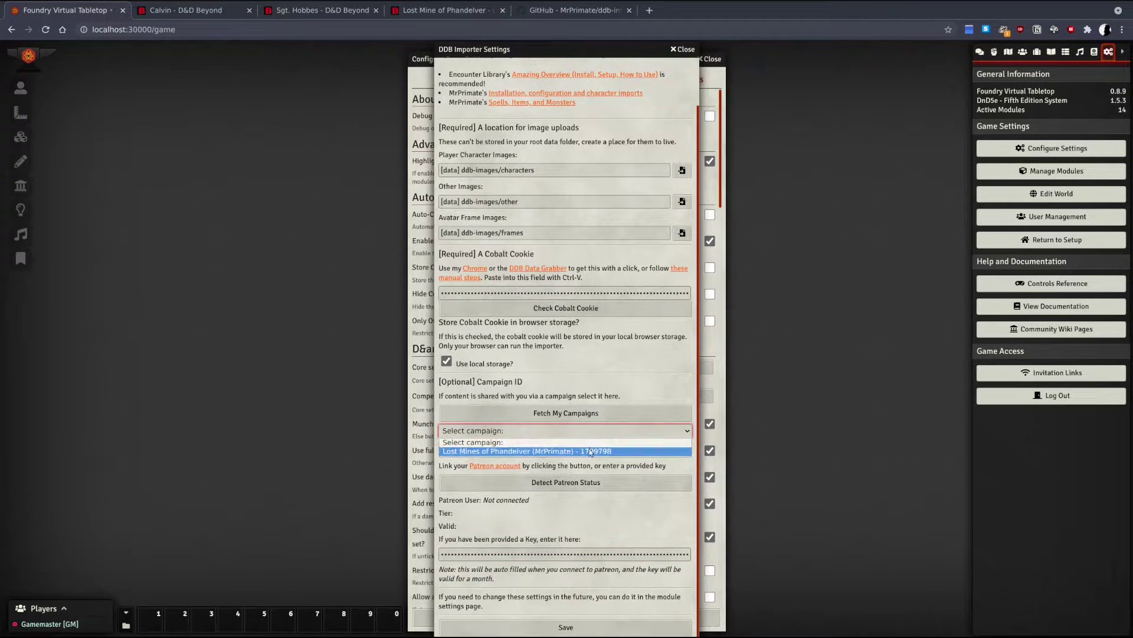
pyautogui.click(589, 450)
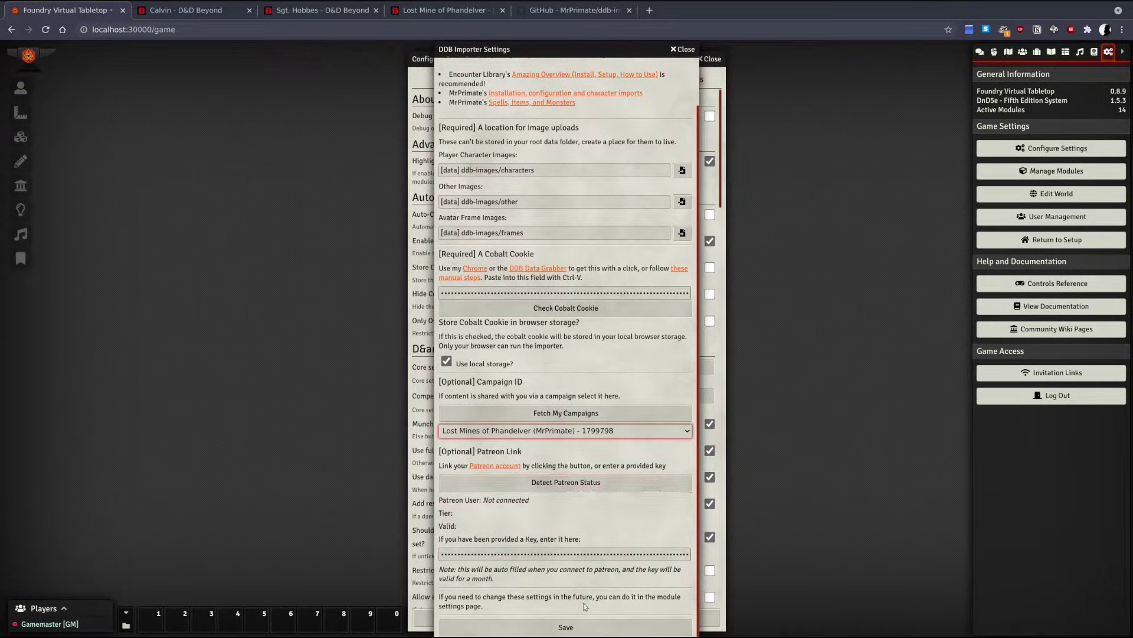
pyautogui.click(584, 626)
pyautogui.click(525, 618)
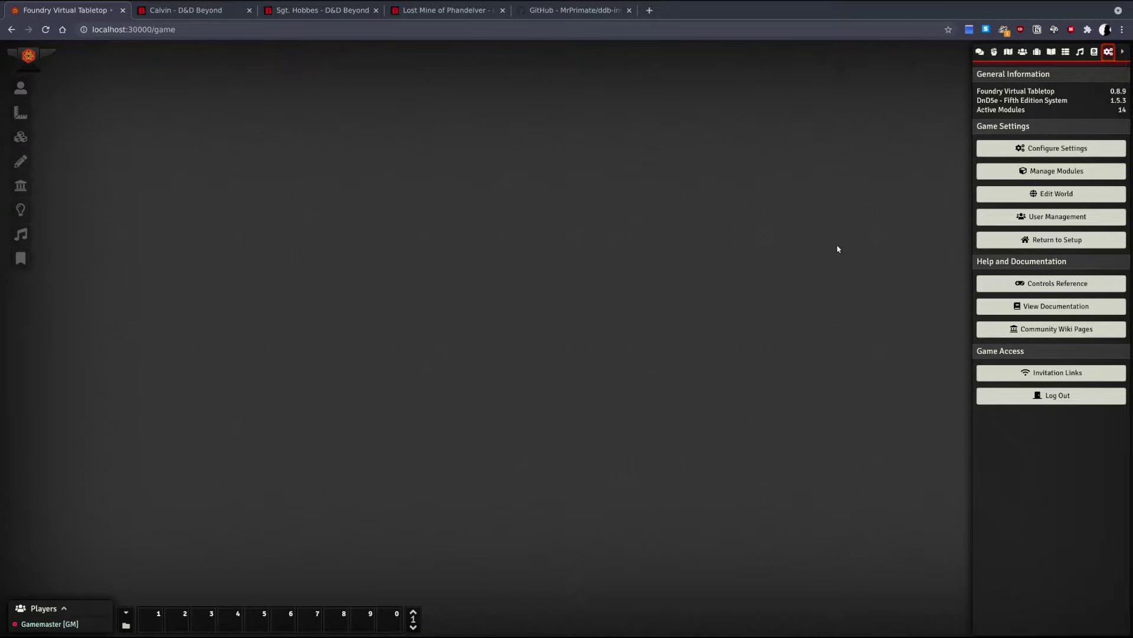
# Open the DDB Muncher from the compendiums and import the D&D Beyond spells with Spell Munch.
pyautogui.click(1094, 52)
pyautogui.click(1108, 52)
pyautogui.click(1096, 53)
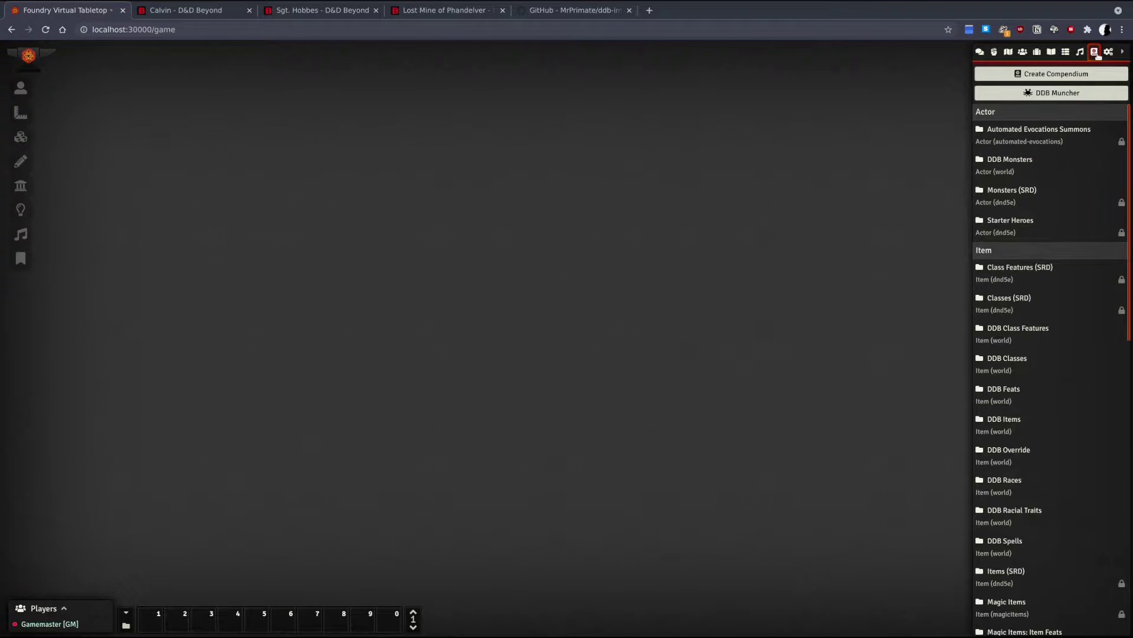
pyautogui.click(1049, 96)
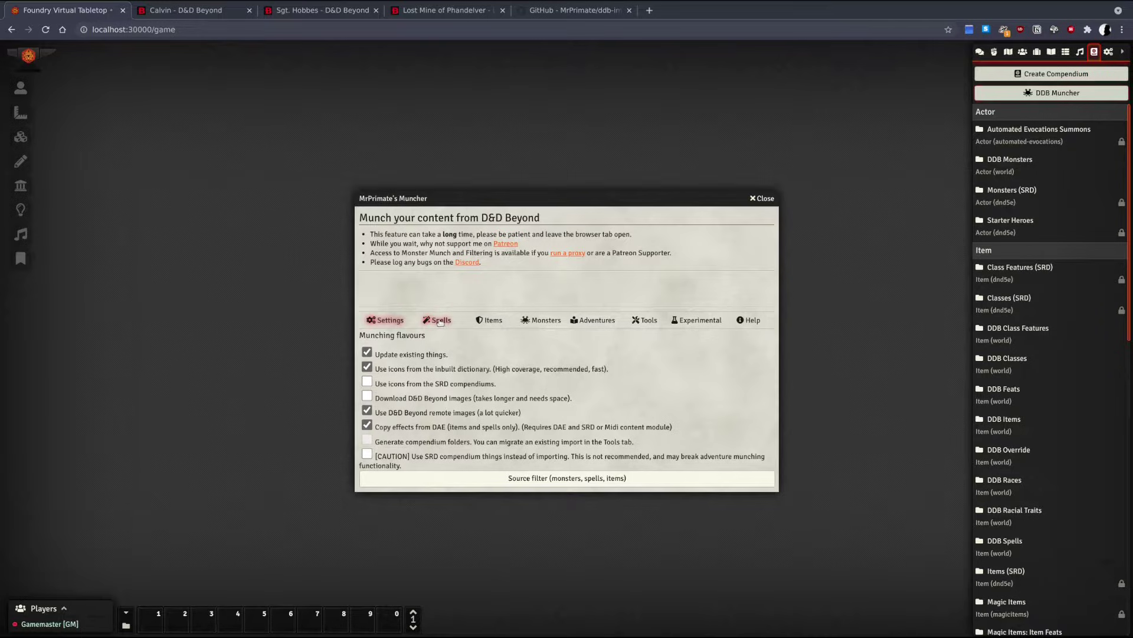
pyautogui.click(440, 321)
pyautogui.click(441, 352)
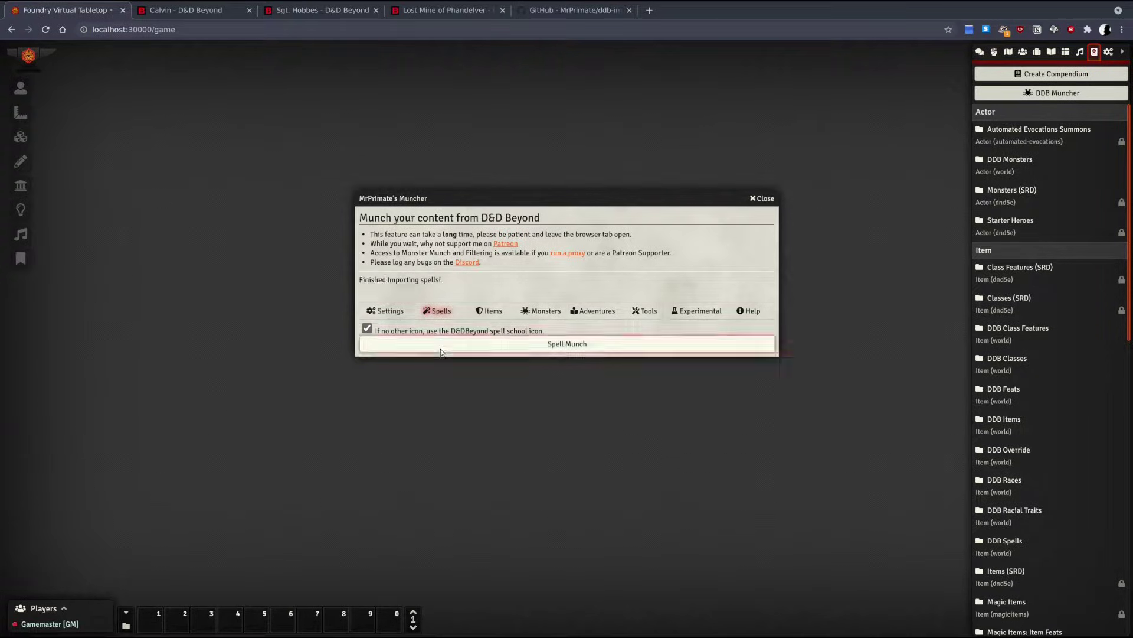
# Import the D&D Beyond items with Item Munch and all monsters with Monster Munch, leaving the monster search filter blank.
pyautogui.click(489, 311)
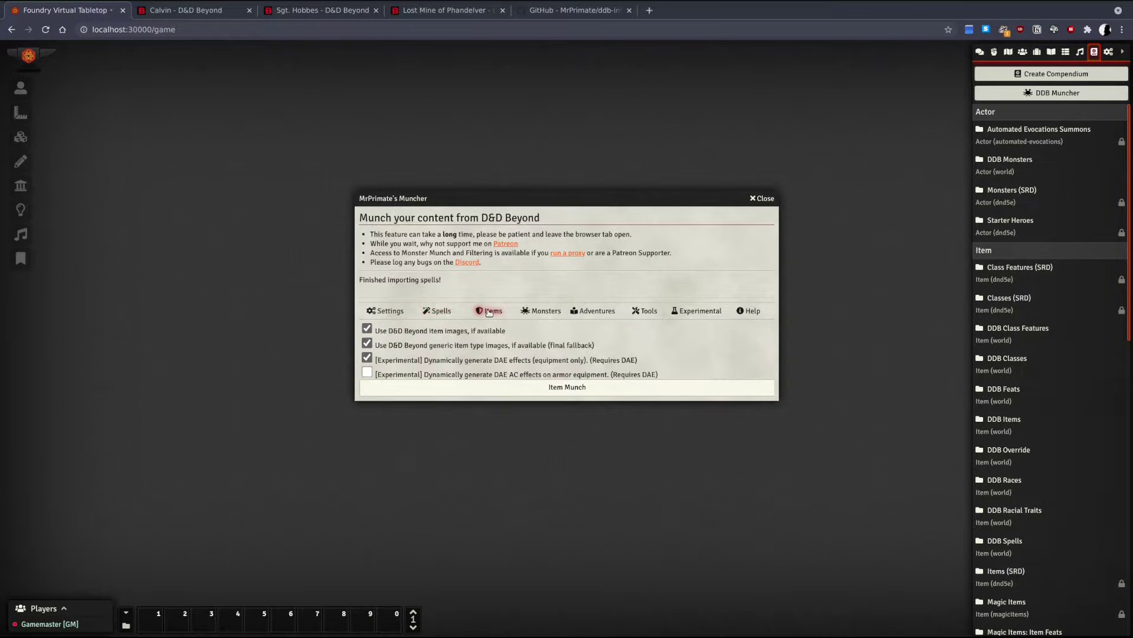
pyautogui.click(496, 387)
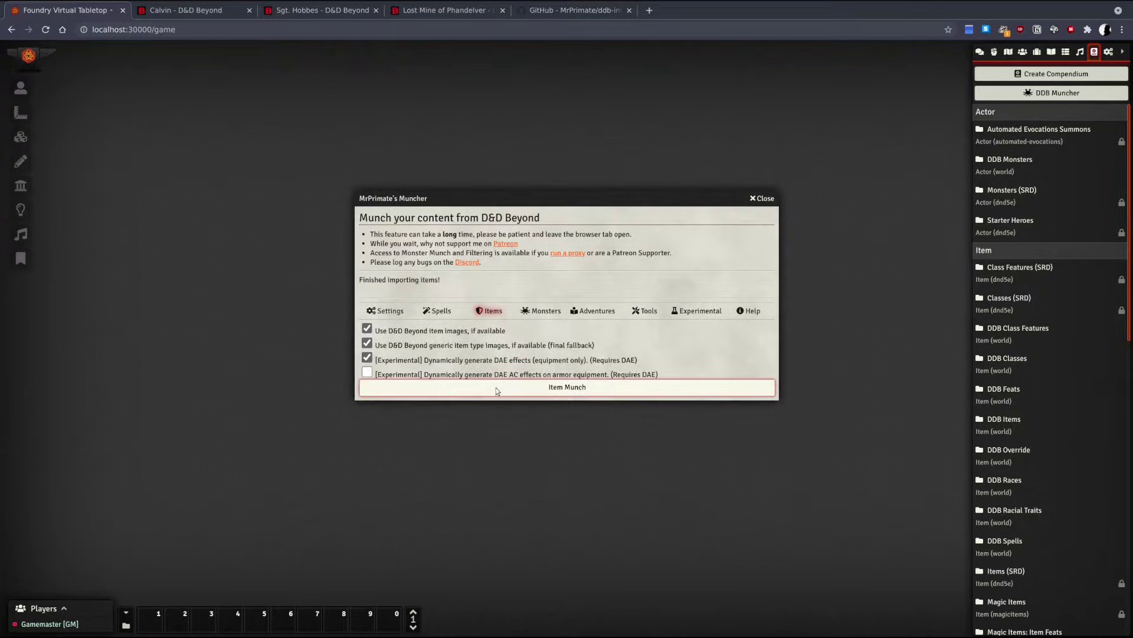
pyautogui.click(535, 317)
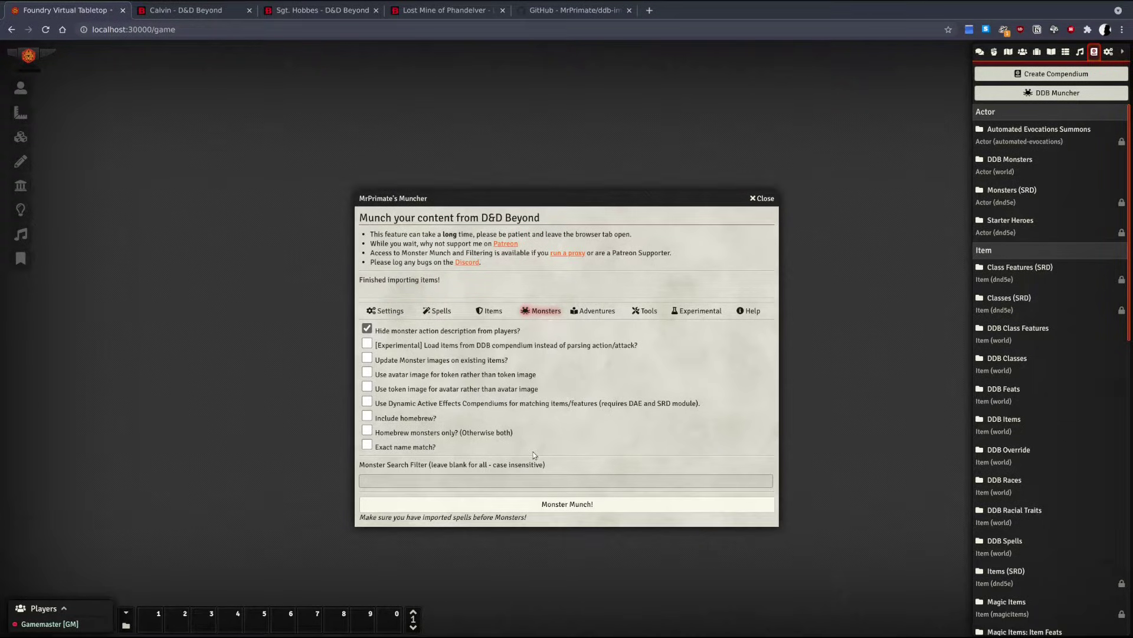
pyautogui.click(525, 507)
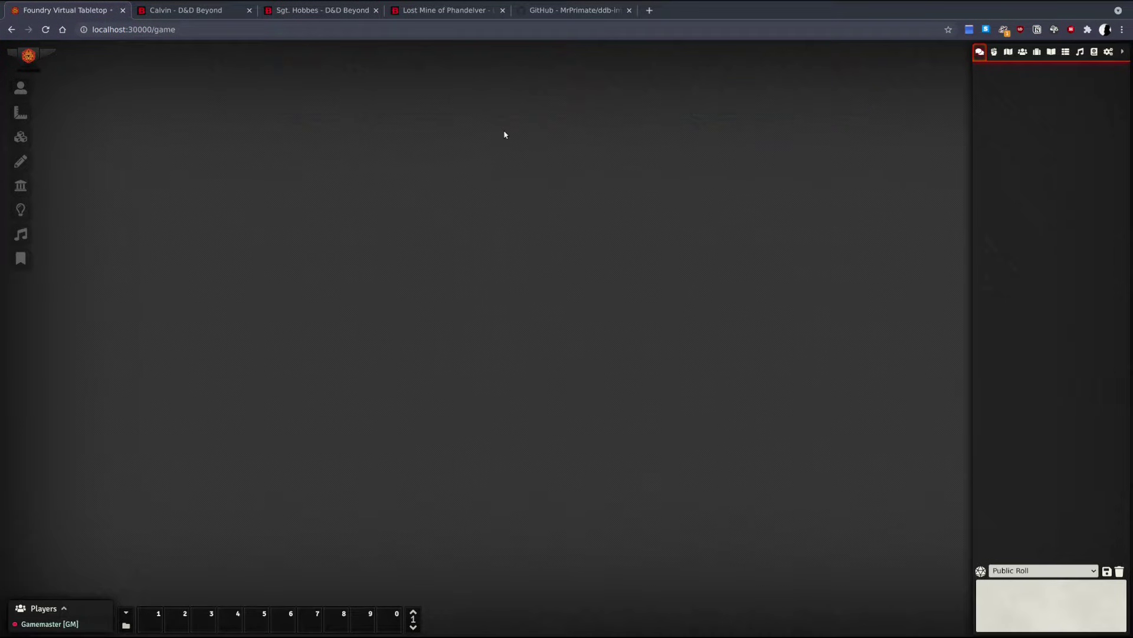
# Examine the DDB Items, DDB Spells and DDB Monsters compendiums, including the Aarakocra's attributes and features.
pyautogui.click(1094, 52)
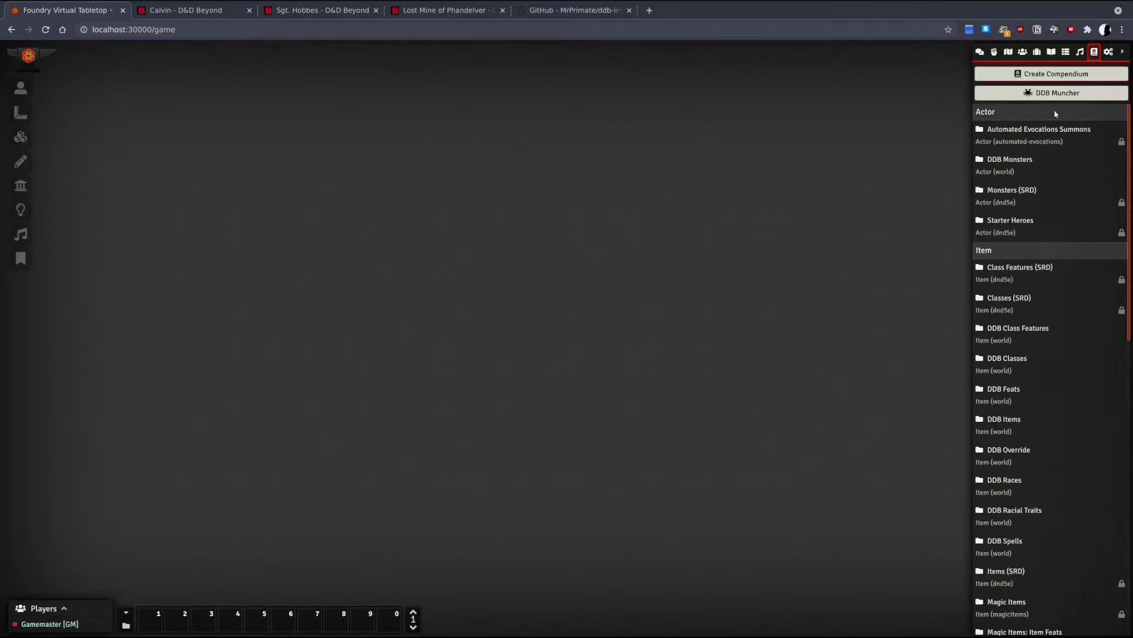
pyautogui.click(1006, 419)
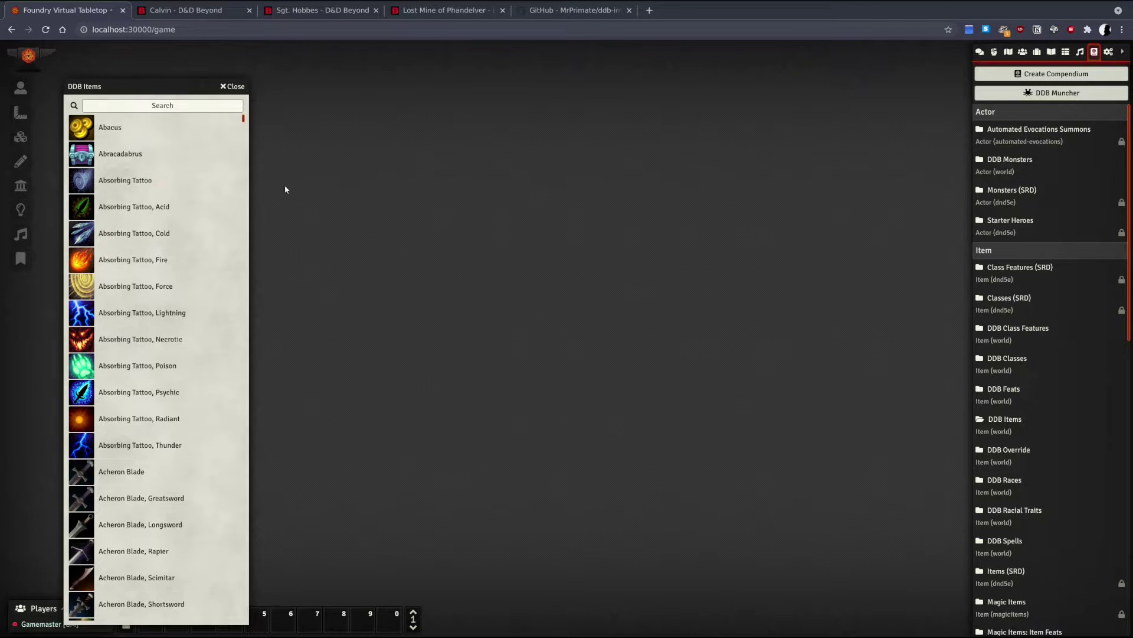
pyautogui.click(239, 87)
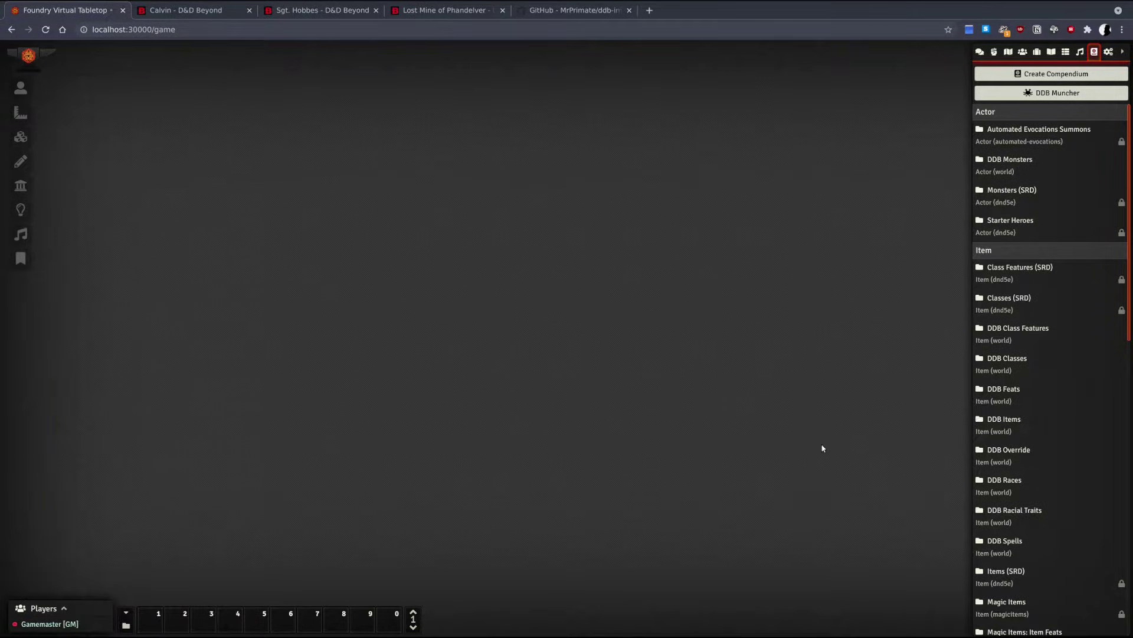
pyautogui.click(1005, 540)
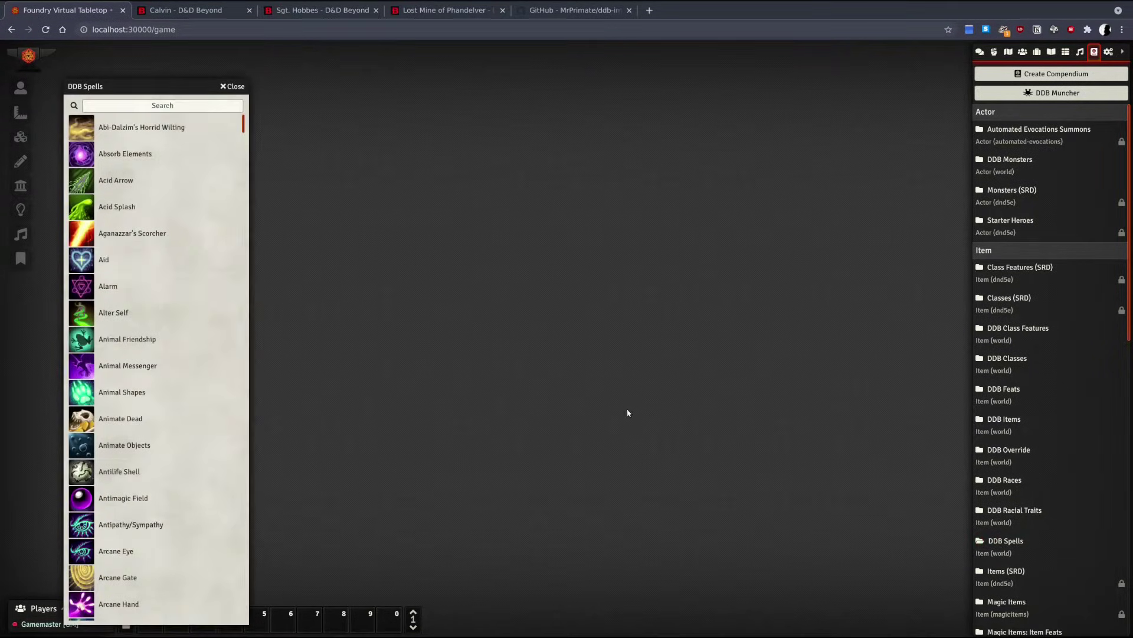
pyautogui.click(233, 87)
pyautogui.click(1007, 160)
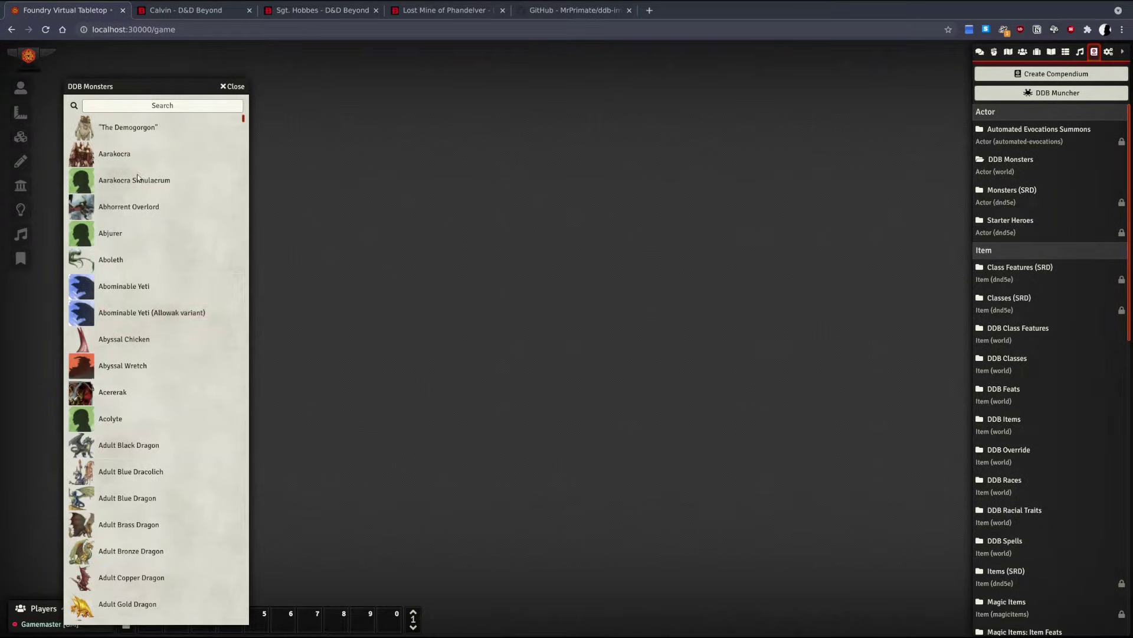
pyautogui.click(115, 154)
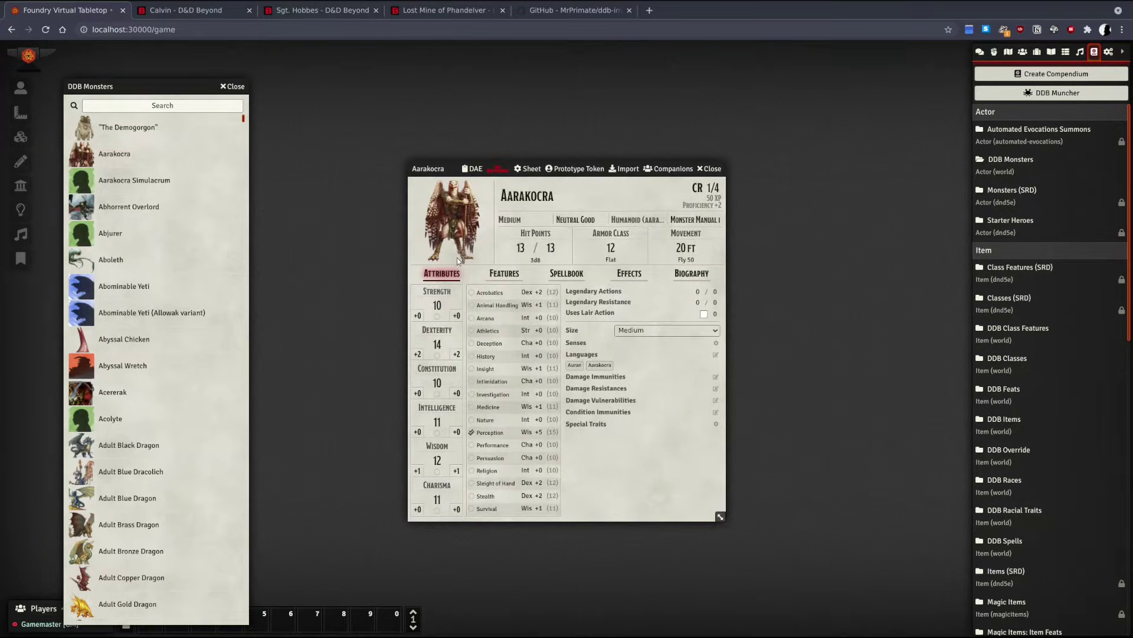
pyautogui.click(508, 273)
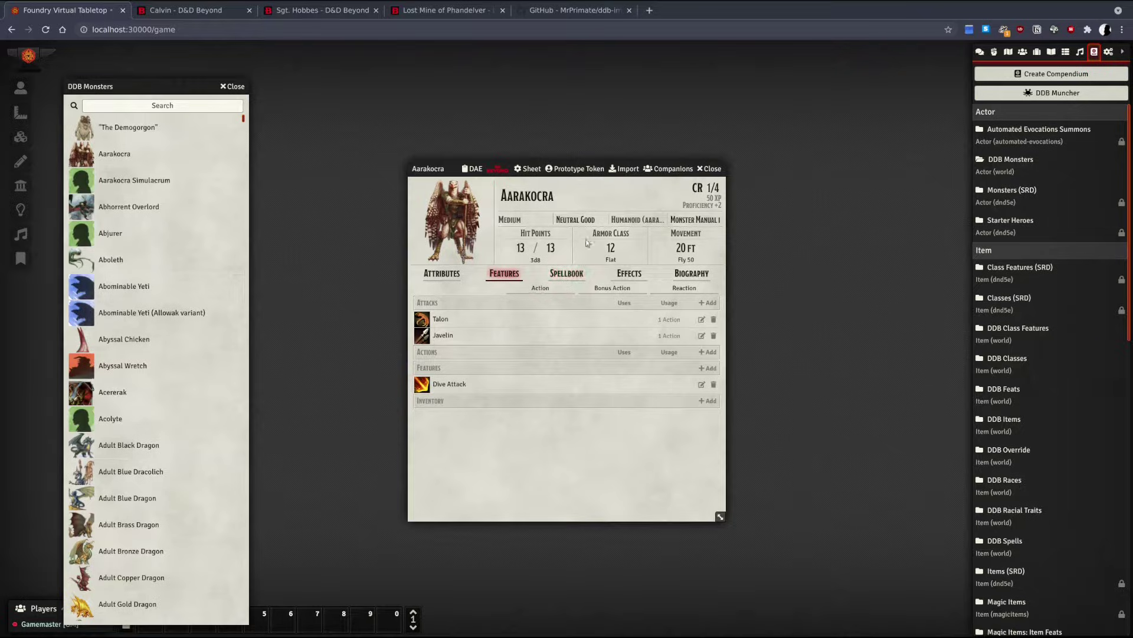
pyautogui.click(709, 169)
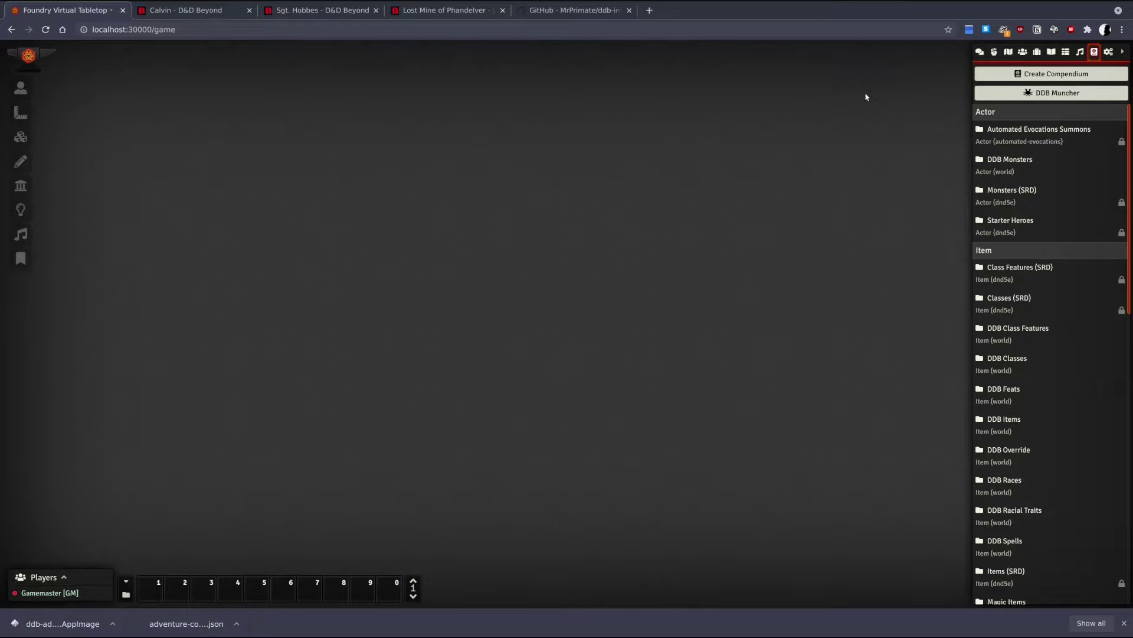
# Generate the Adventure Muncher config file in the DDB Muncher, and open the Adventure Muncher release page through the Getting Started Guide.
pyautogui.click(1027, 96)
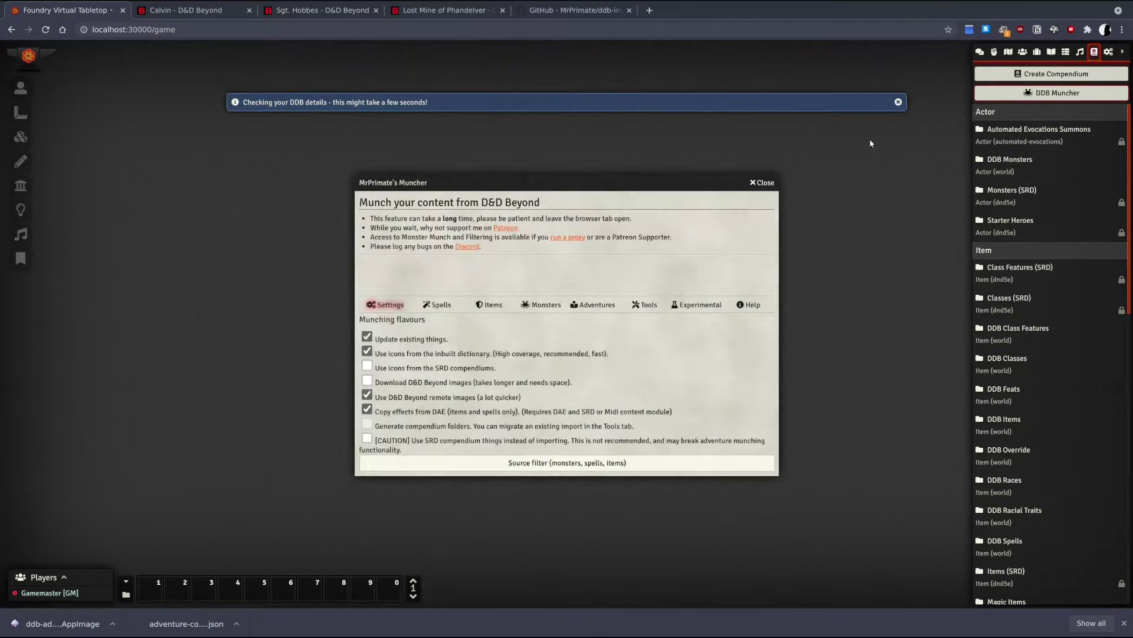
pyautogui.click(609, 306)
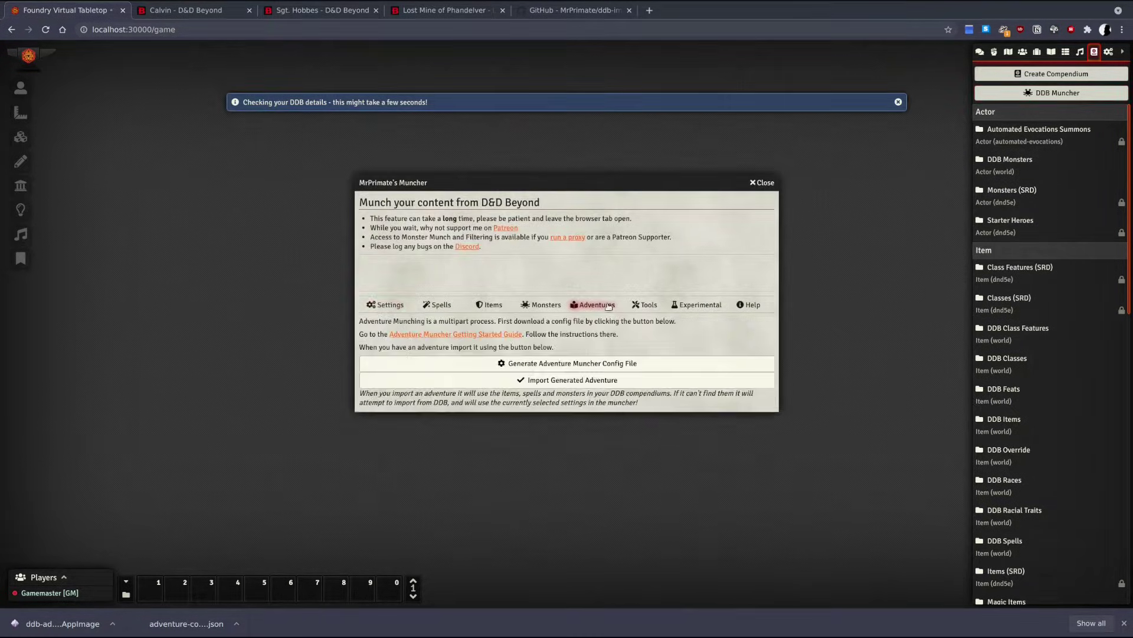
pyautogui.click(648, 365)
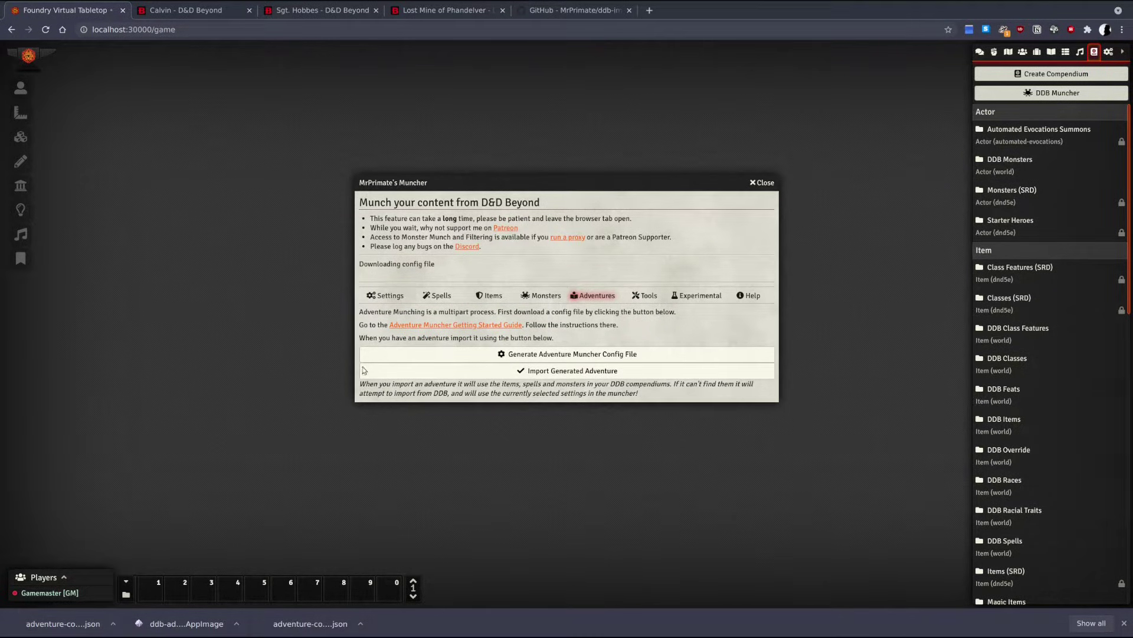
pyautogui.click(424, 325)
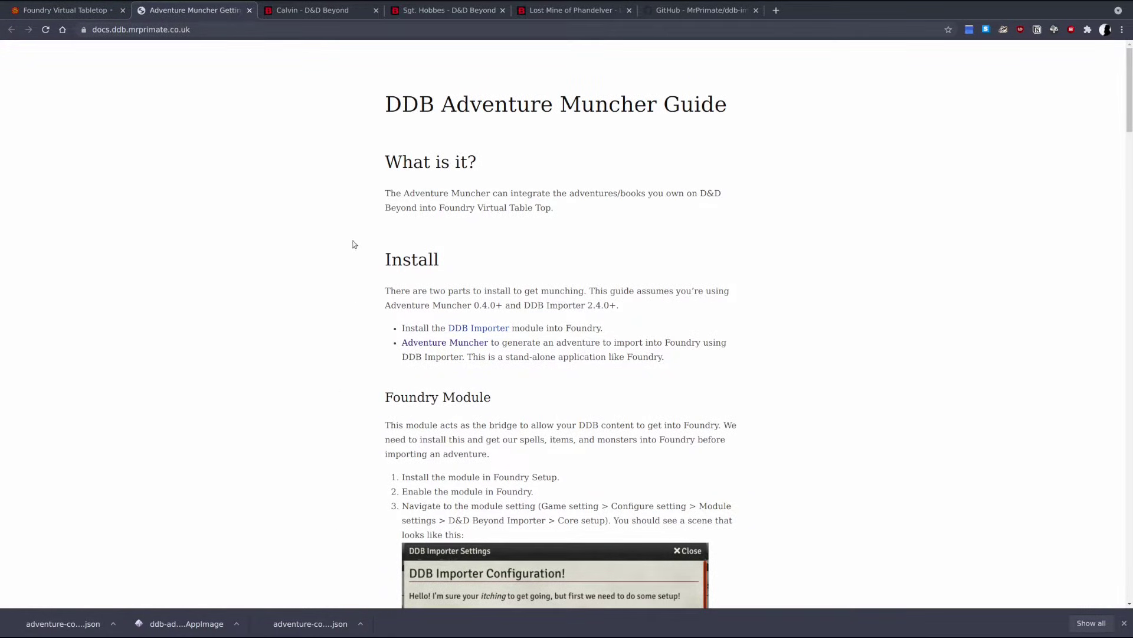
pyautogui.click(415, 342)
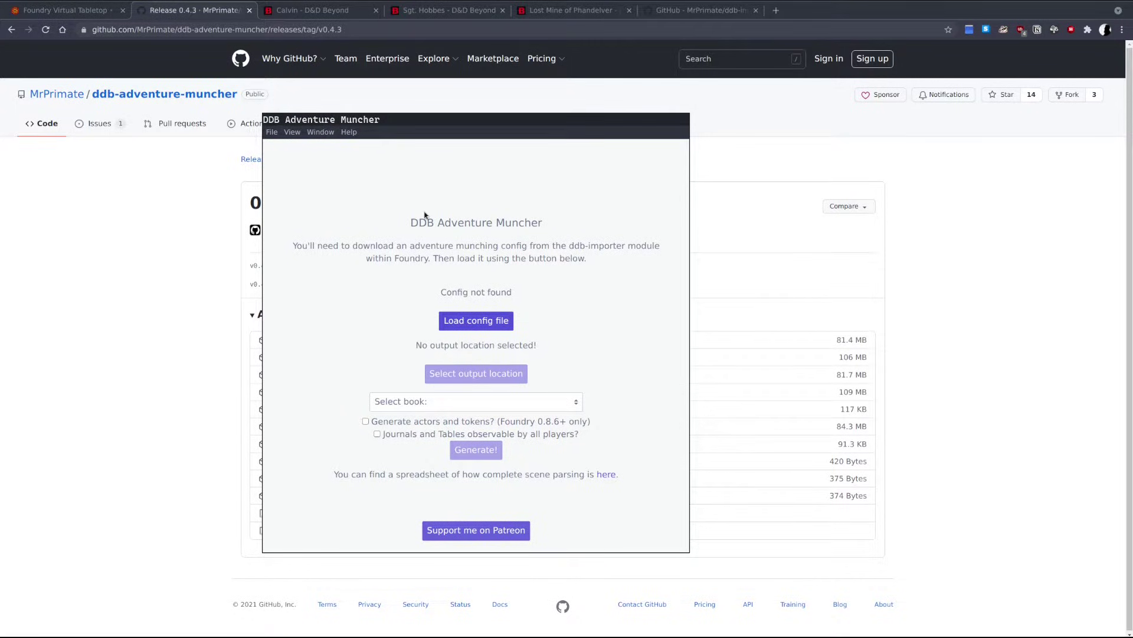
# Load adventure-config.json from the Downloads folder as the DDB Adventure Muncher's config file.
pyautogui.click(469, 330)
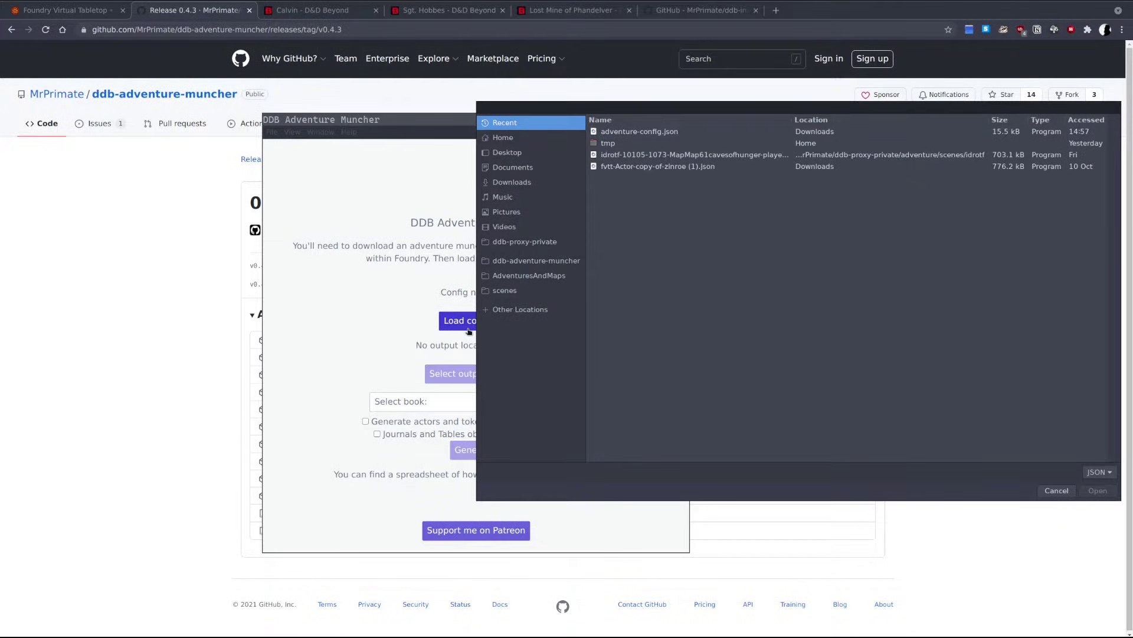
pyautogui.click(502, 186)
pyautogui.scroll(-2, 712, 331)
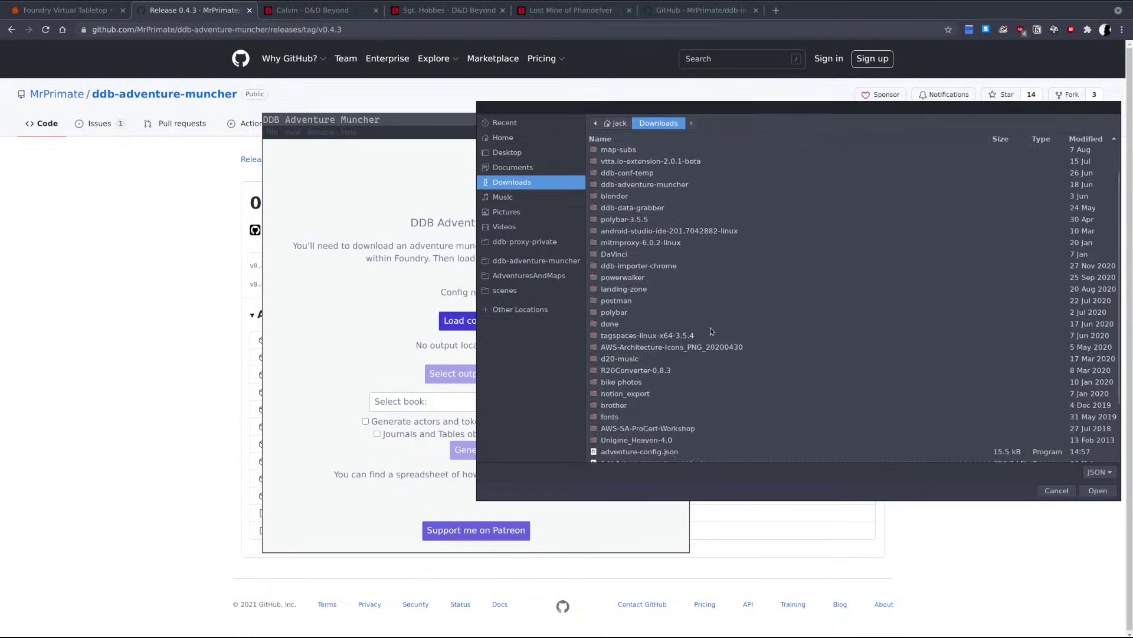
pyautogui.click(650, 416)
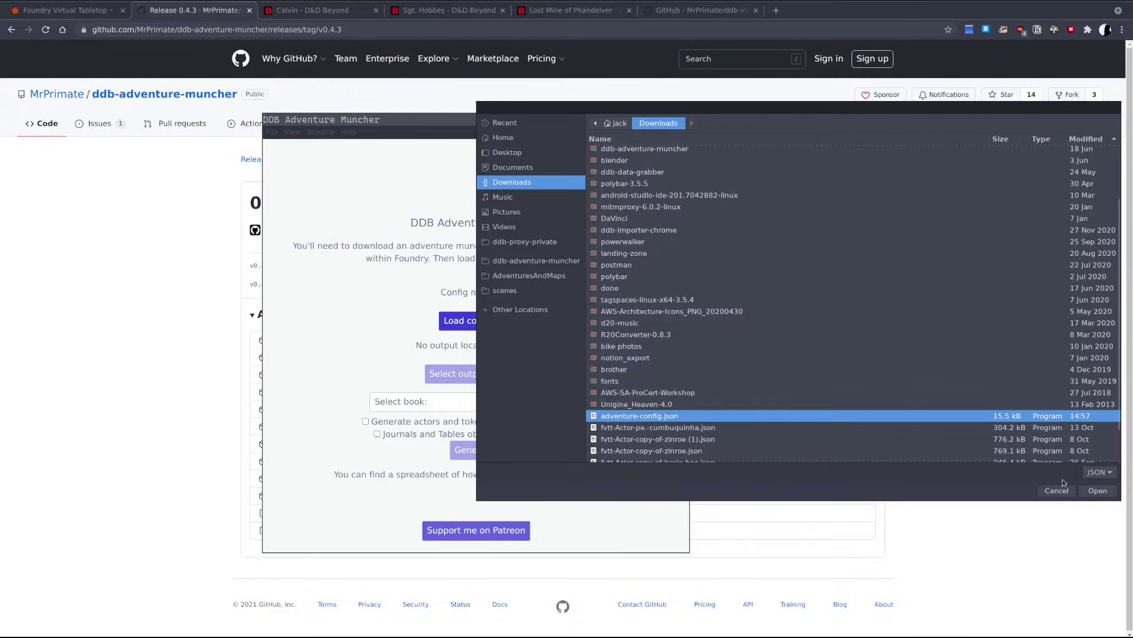
pyautogui.click(1097, 491)
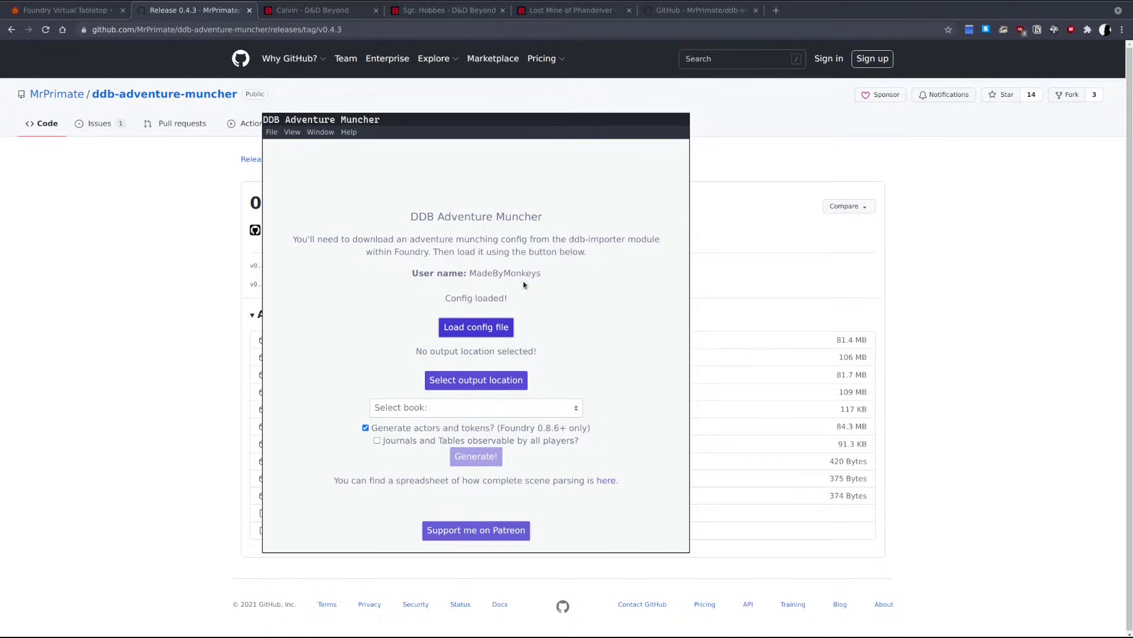
# Set the adventure output location to the ddb-outputs folder inside Downloads.
pyautogui.click(451, 380)
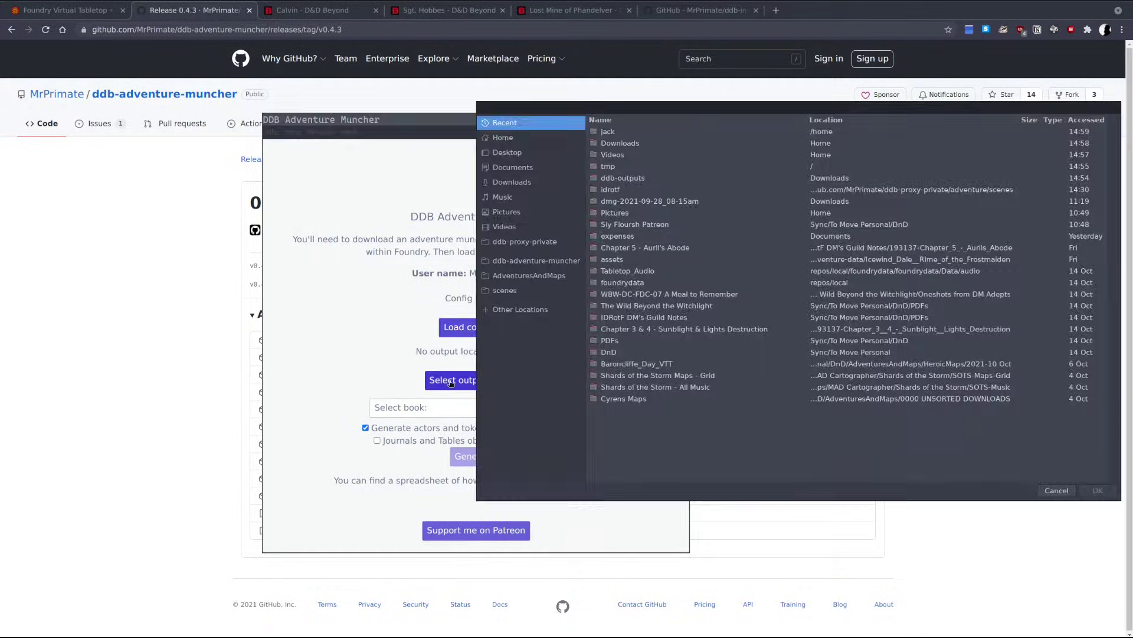
pyautogui.doubleClick(627, 146)
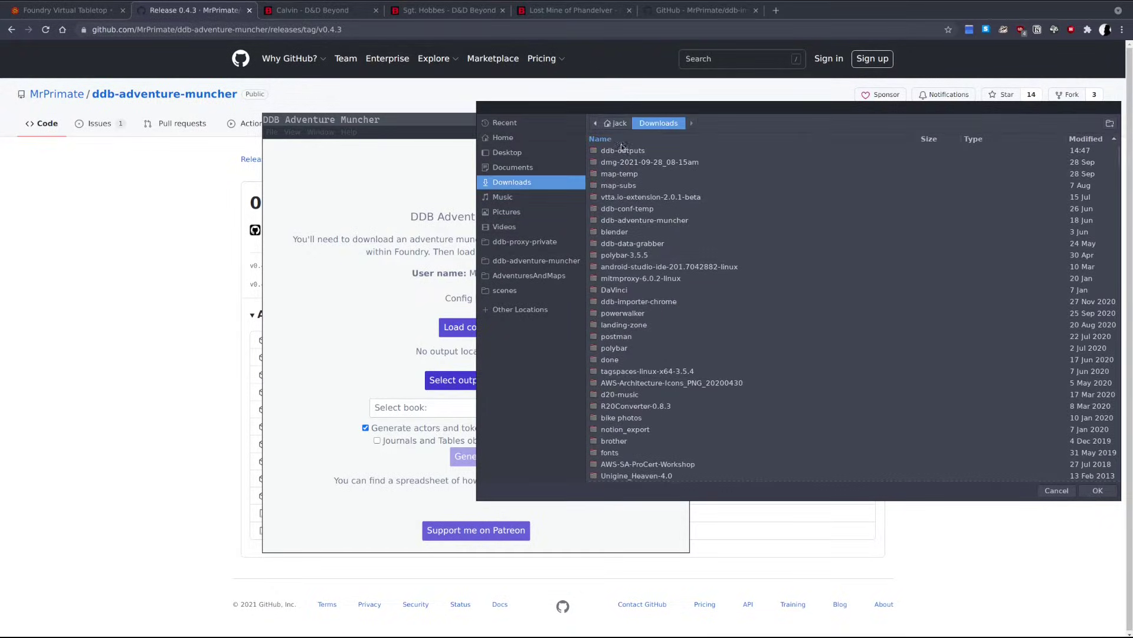
pyautogui.doubleClick(623, 151)
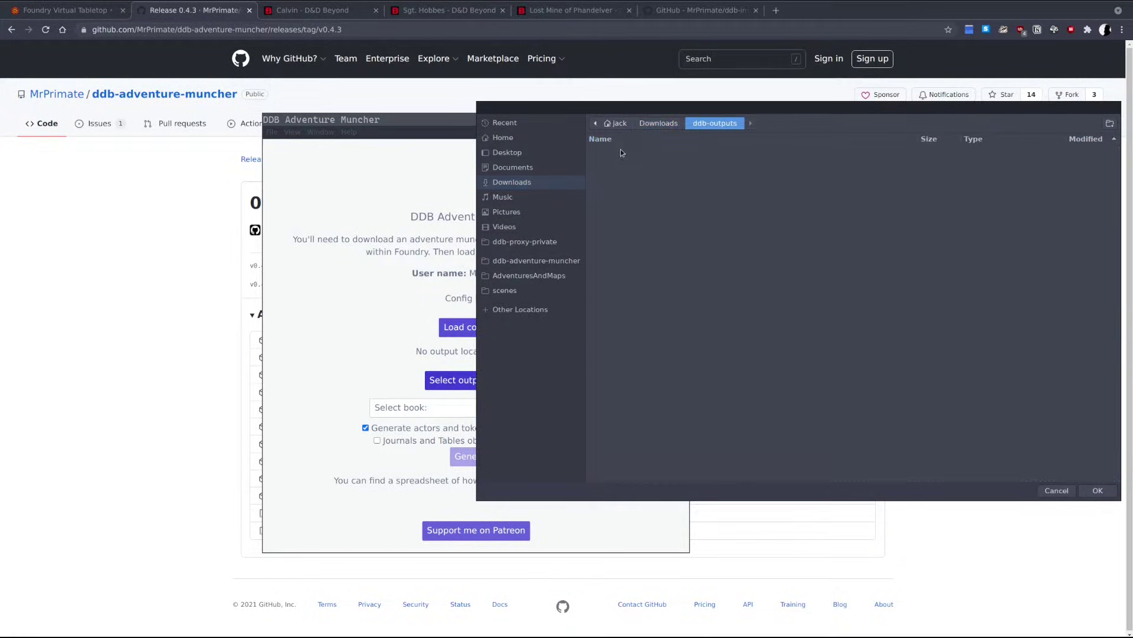
pyautogui.click(1097, 491)
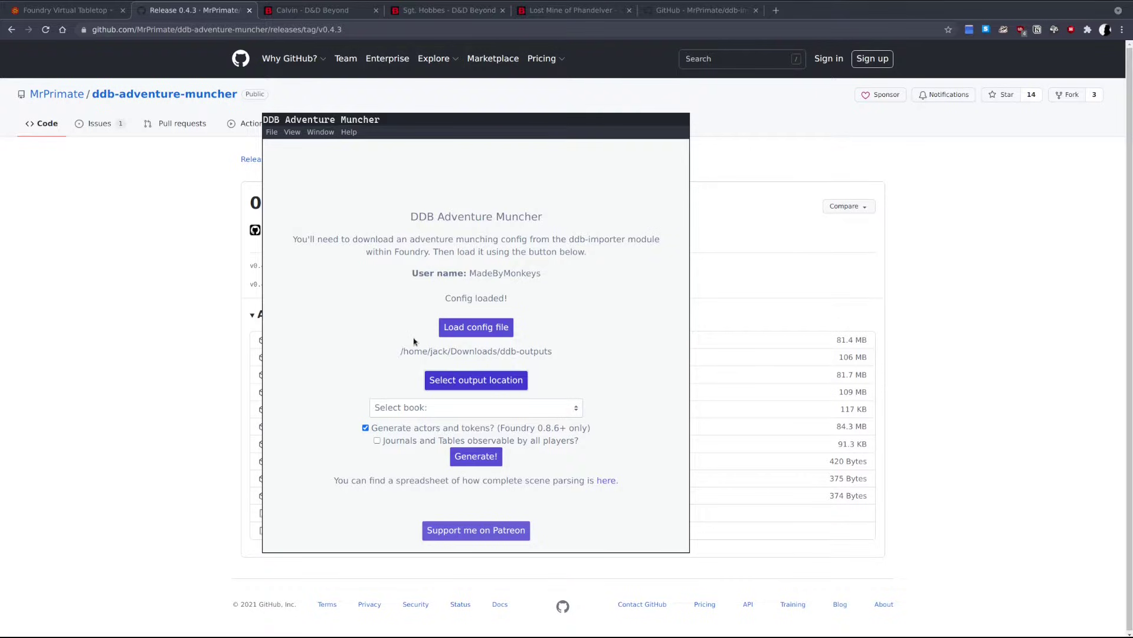
# Generate the Lost Mine of Phandelver adventure with actors and tokens included, and close the DDB Adventure Muncher.
pyautogui.click(423, 409)
pyautogui.scroll(-2, 454, 452)
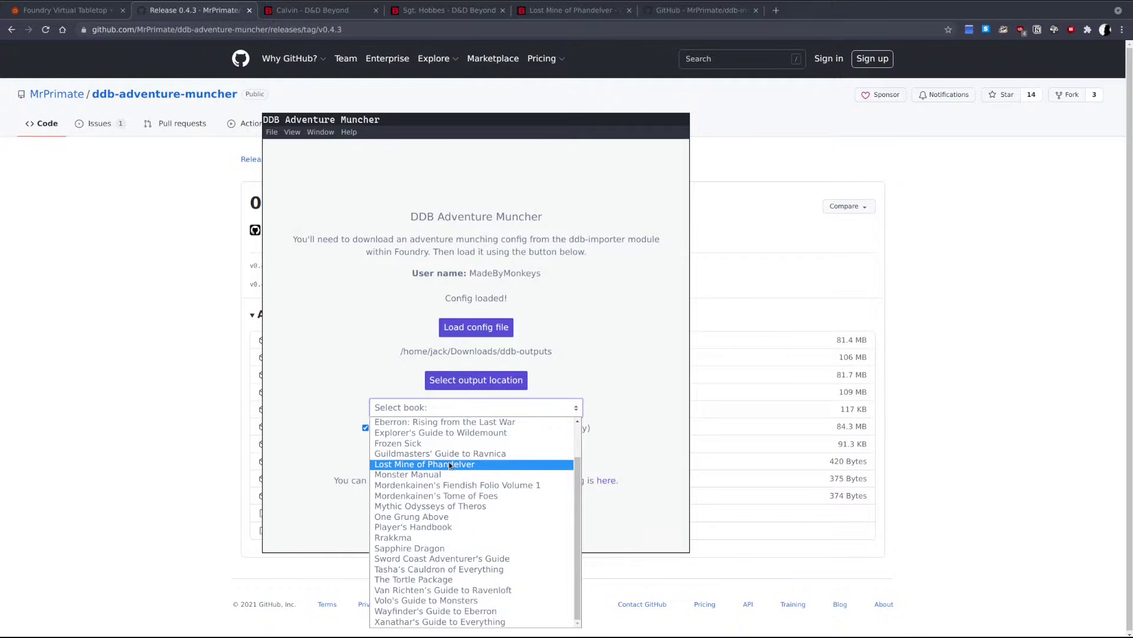
pyautogui.click(451, 465)
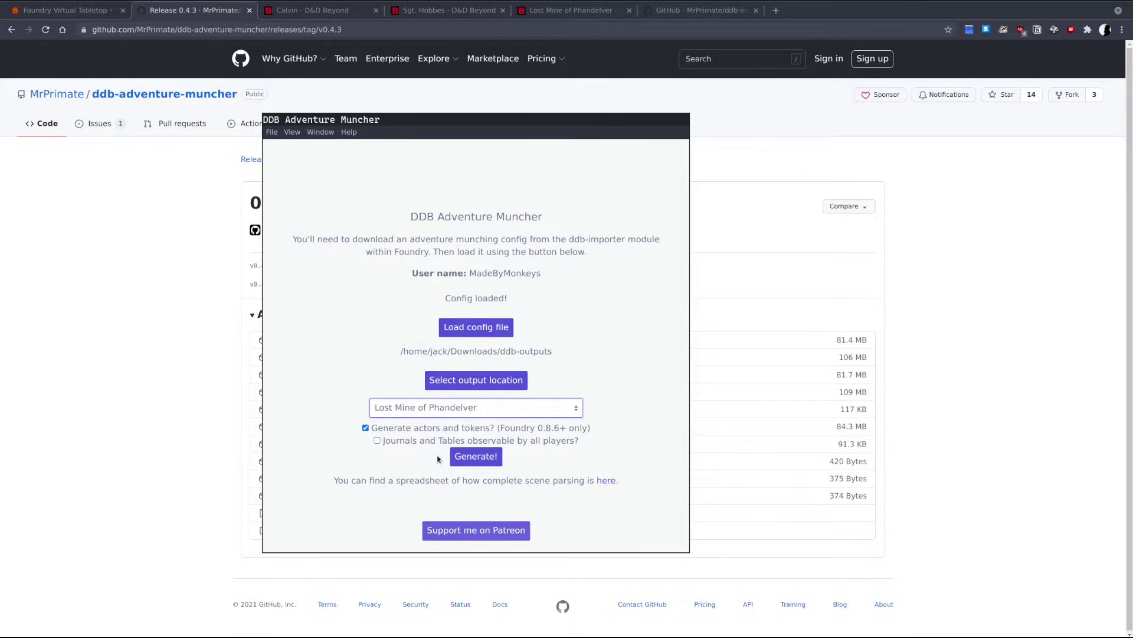
pyautogui.click(468, 460)
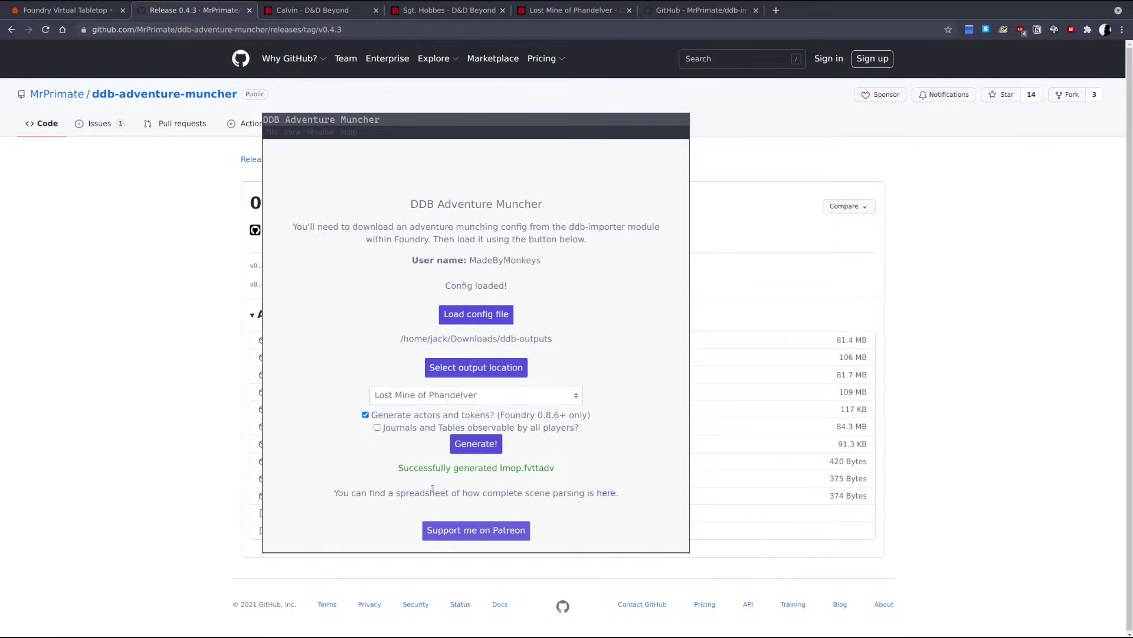
pyautogui.click(353, 165)
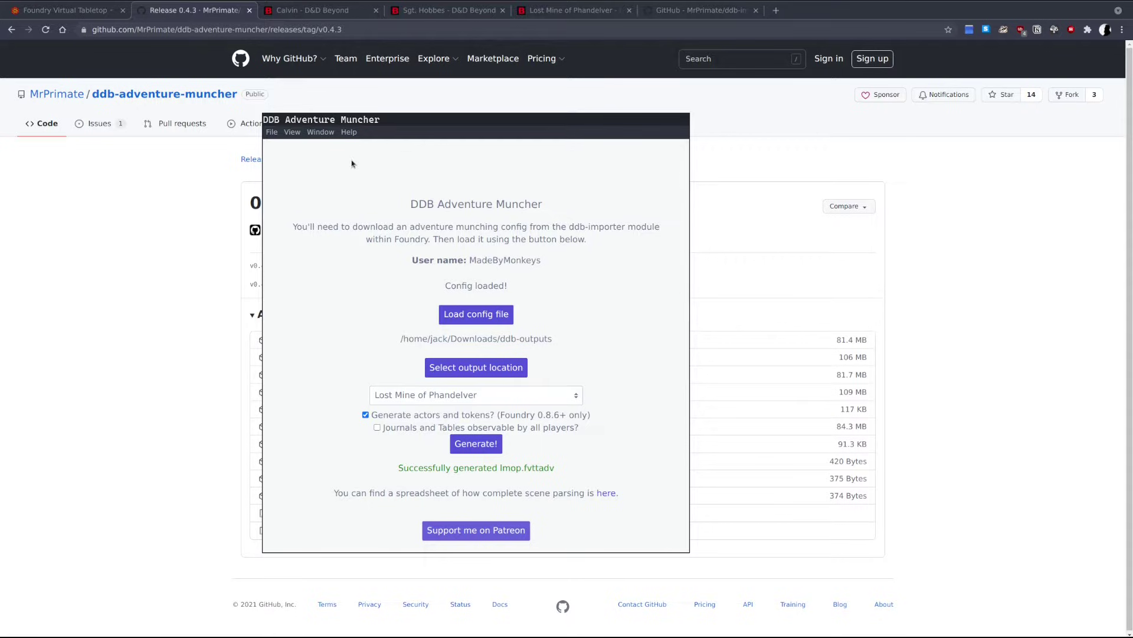
pyautogui.hotkey('alt', 'F4')
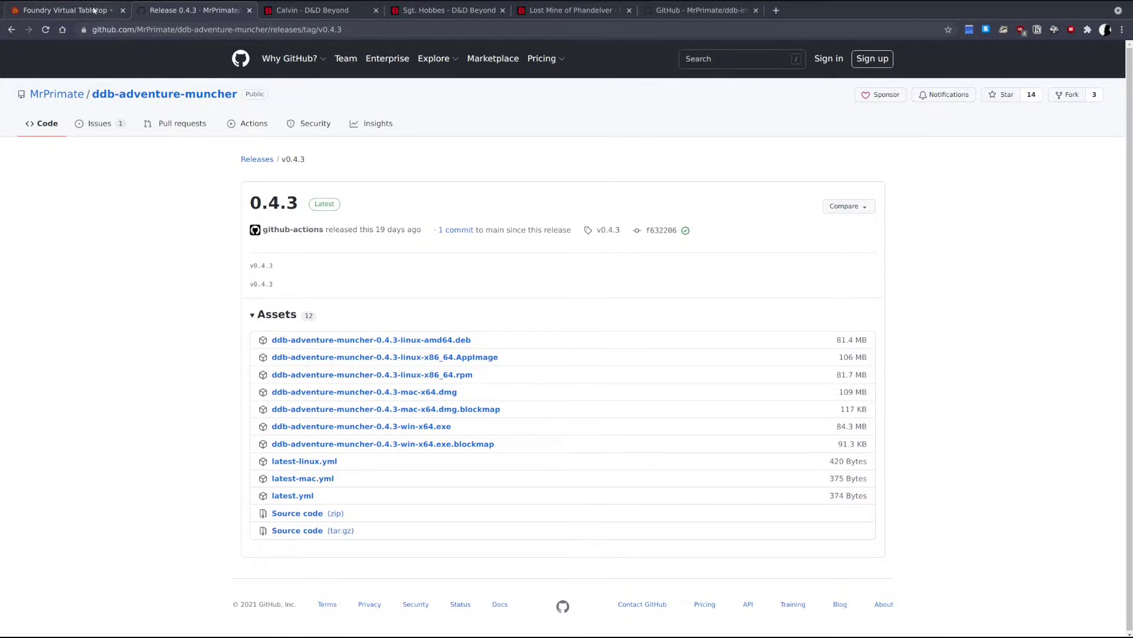
# Switch to Foundry Virtual Tabletop and import the generated adventure file lmop.fvttadv from the ddb-outputs folder.
pyautogui.click(91, 10)
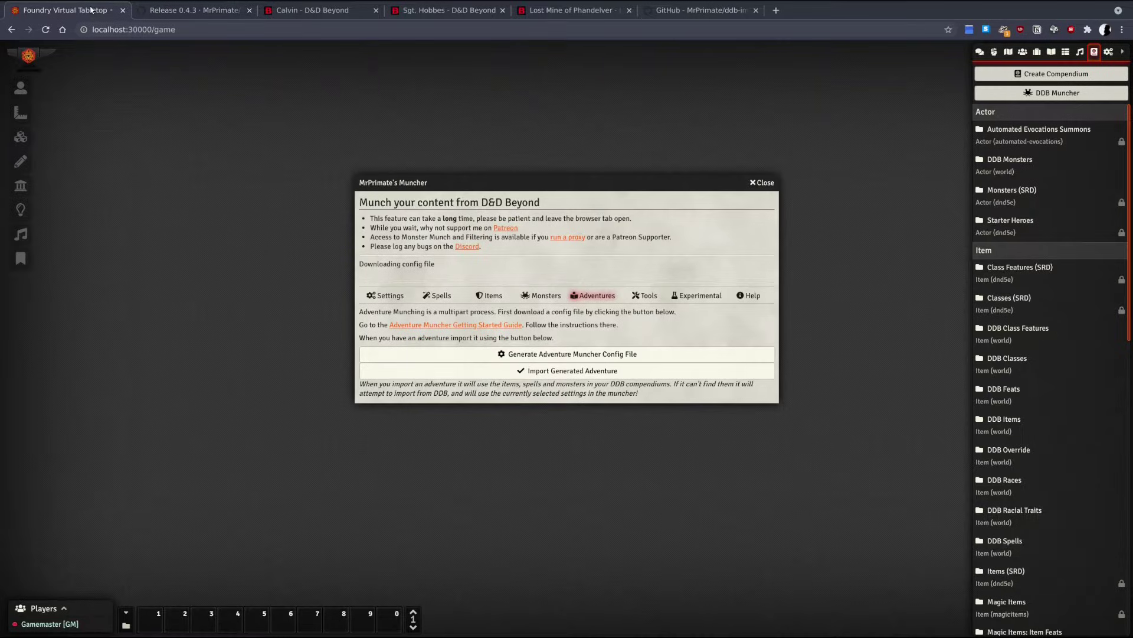
pyautogui.click(448, 373)
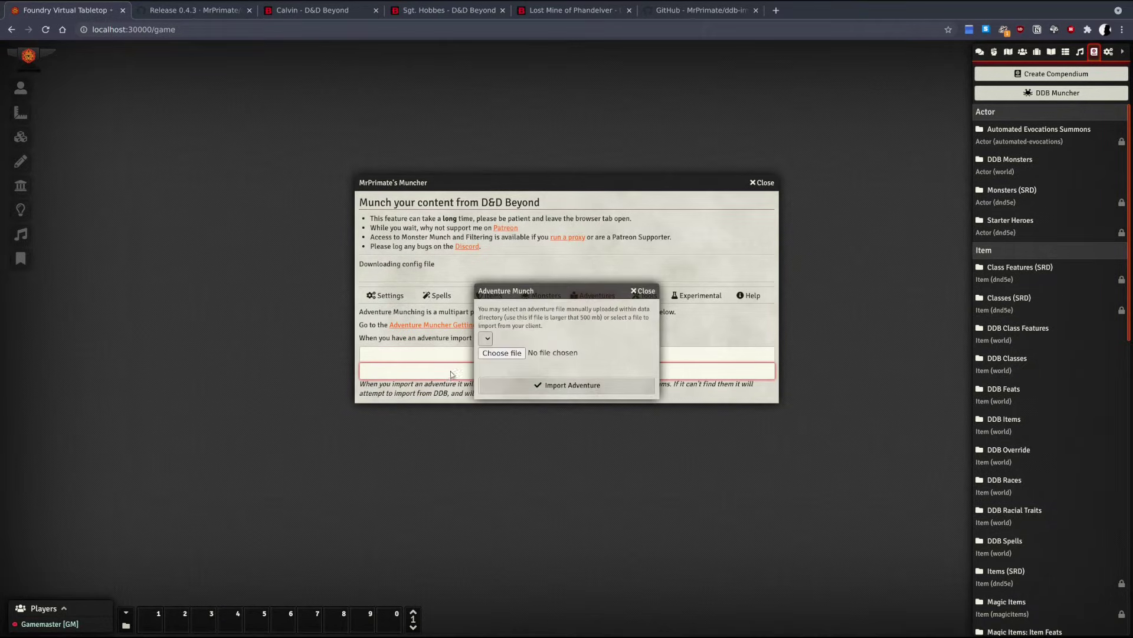
pyautogui.click(501, 353)
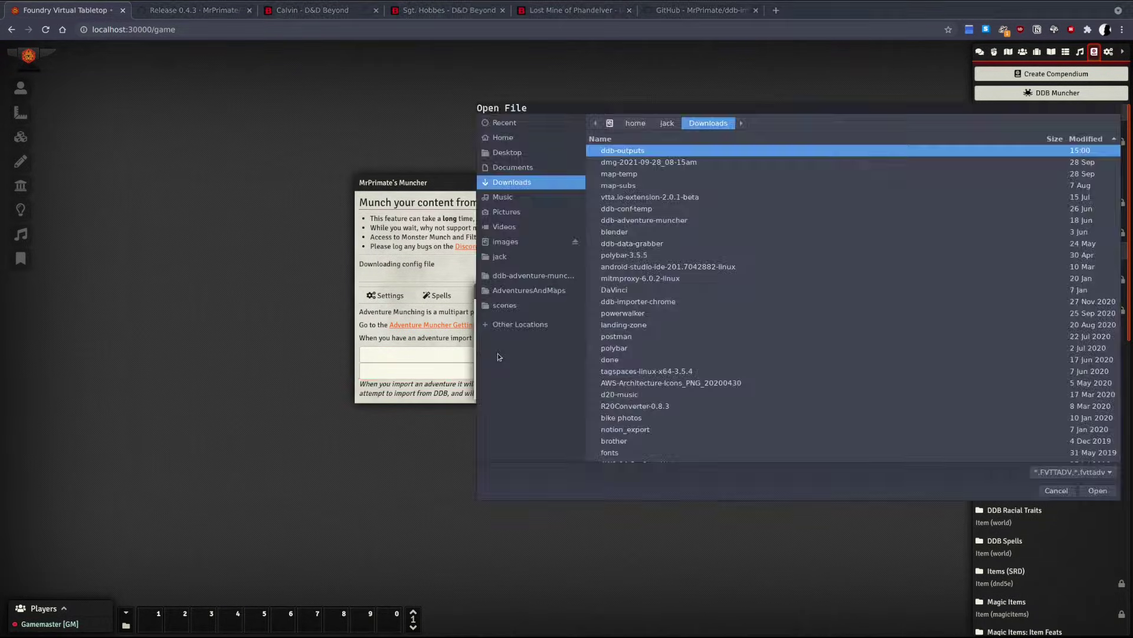
pyautogui.doubleClick(627, 152)
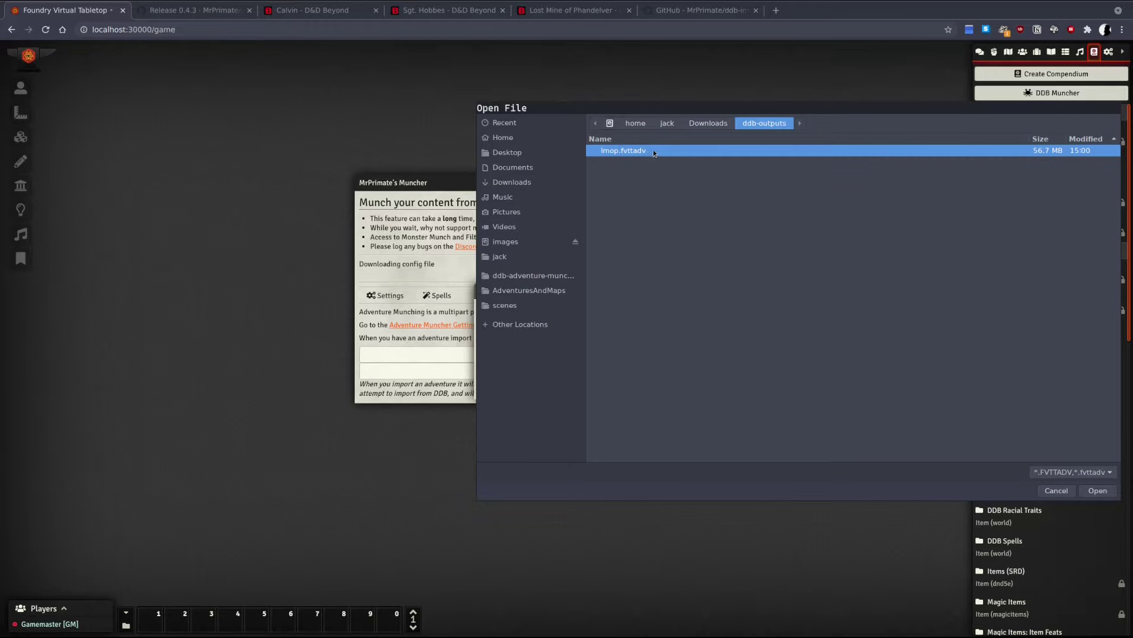
pyautogui.click(1098, 491)
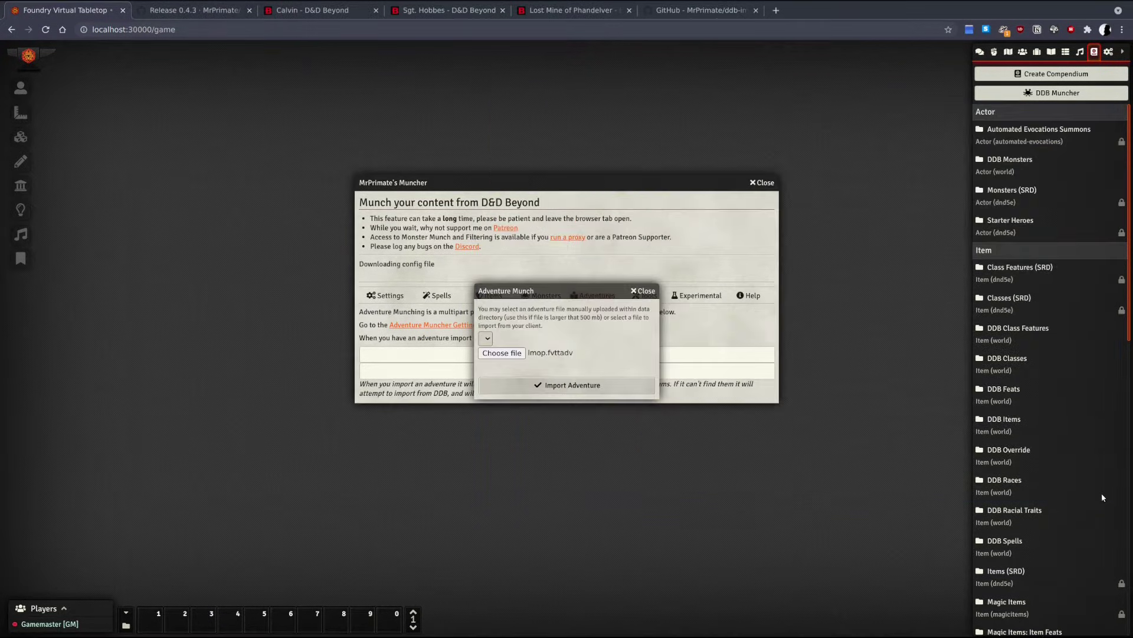
pyautogui.click(608, 385)
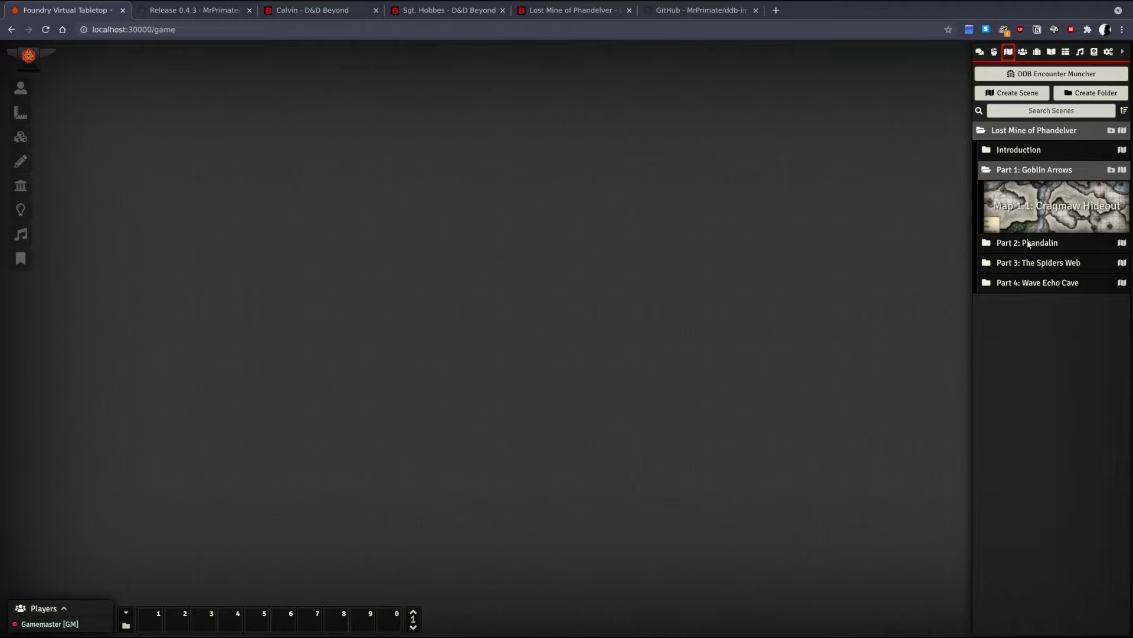
# View the Map 1.1: Cragmaw Hideout scene and check the journal note of its 01. Cave Mouth pin.
pyautogui.click(1028, 243)
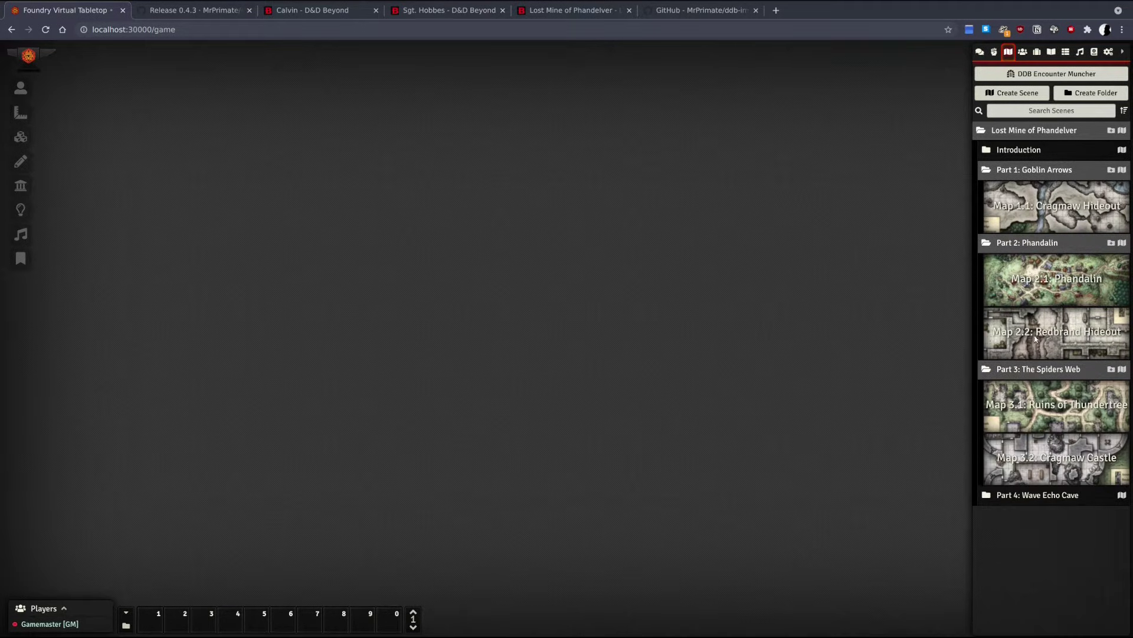
pyautogui.rightClick(1040, 232)
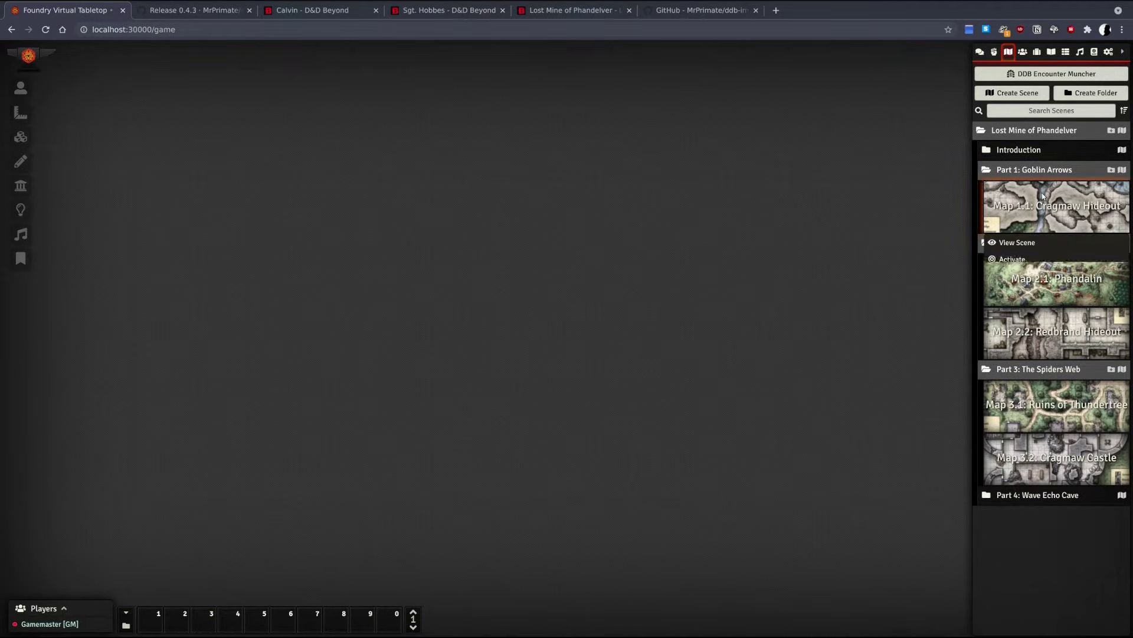
pyautogui.click(1028, 243)
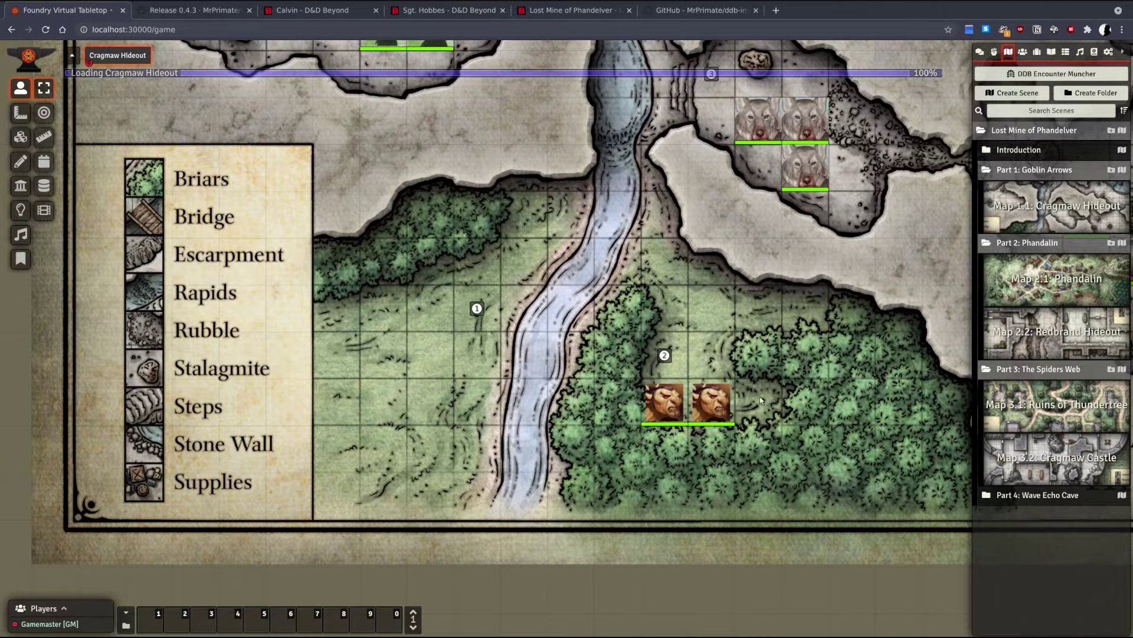
pyautogui.scroll(-7, 749, 402)
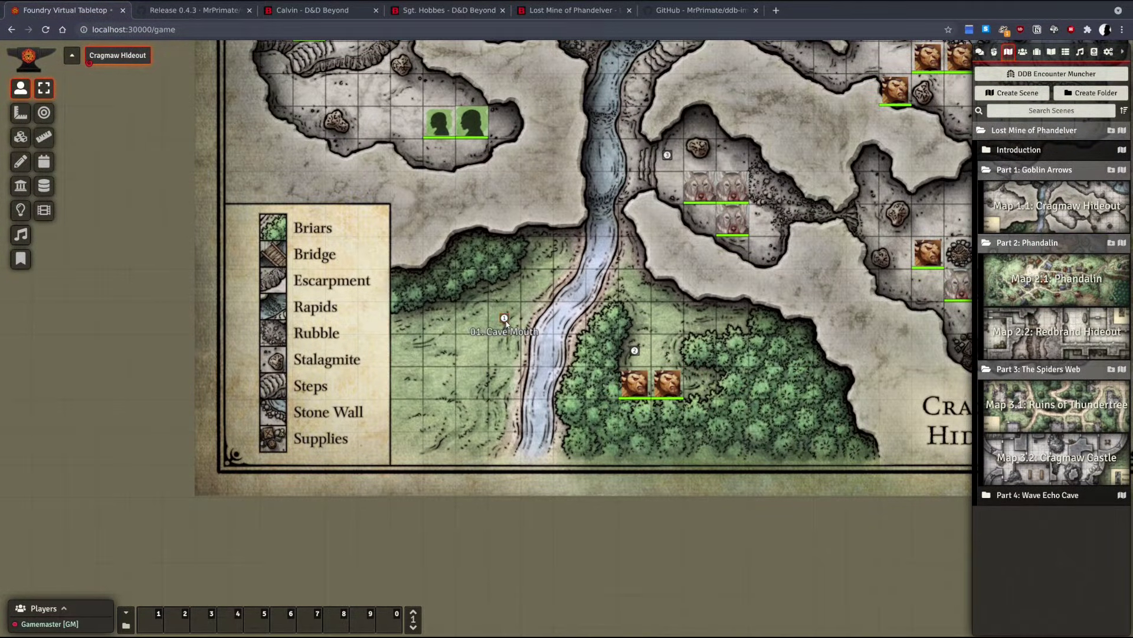
pyautogui.doubleClick(505, 318)
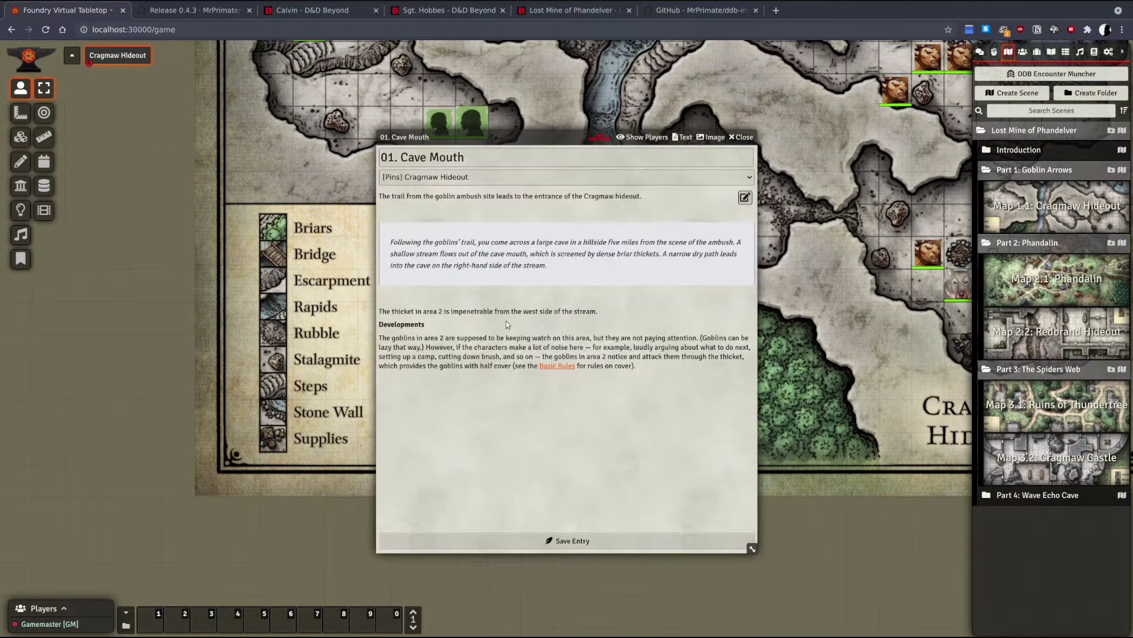
pyautogui.click(752, 133)
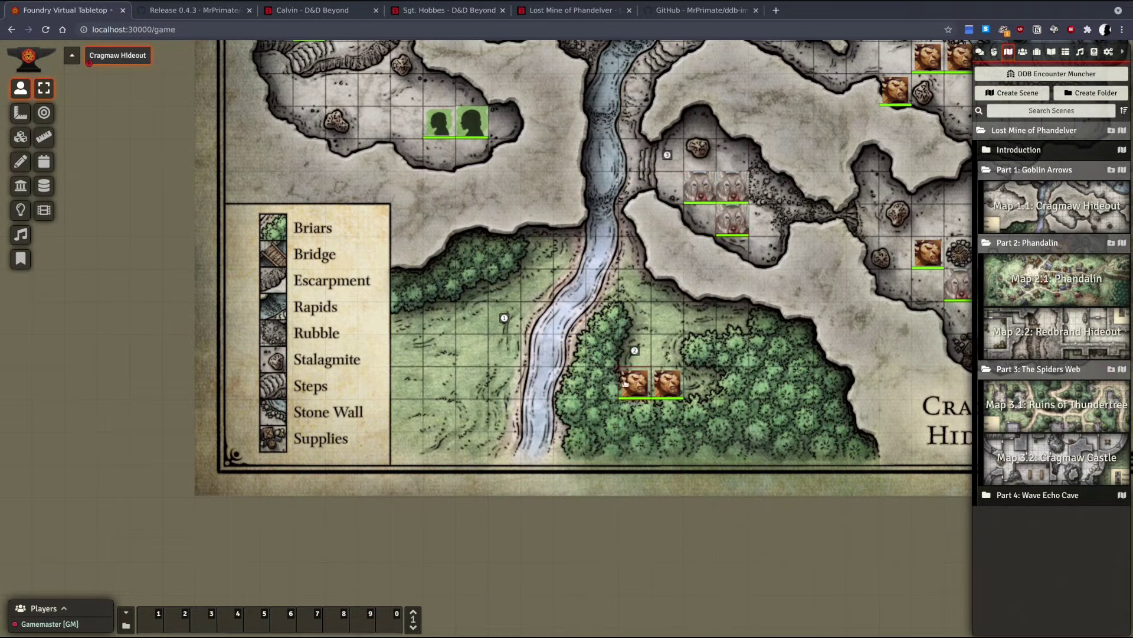
# Examine the Cragmaw Hideout scene's walls, light sources and placed tokens.
pyautogui.moveTo(643, 242); pyautogui.dragTo(501, 358)
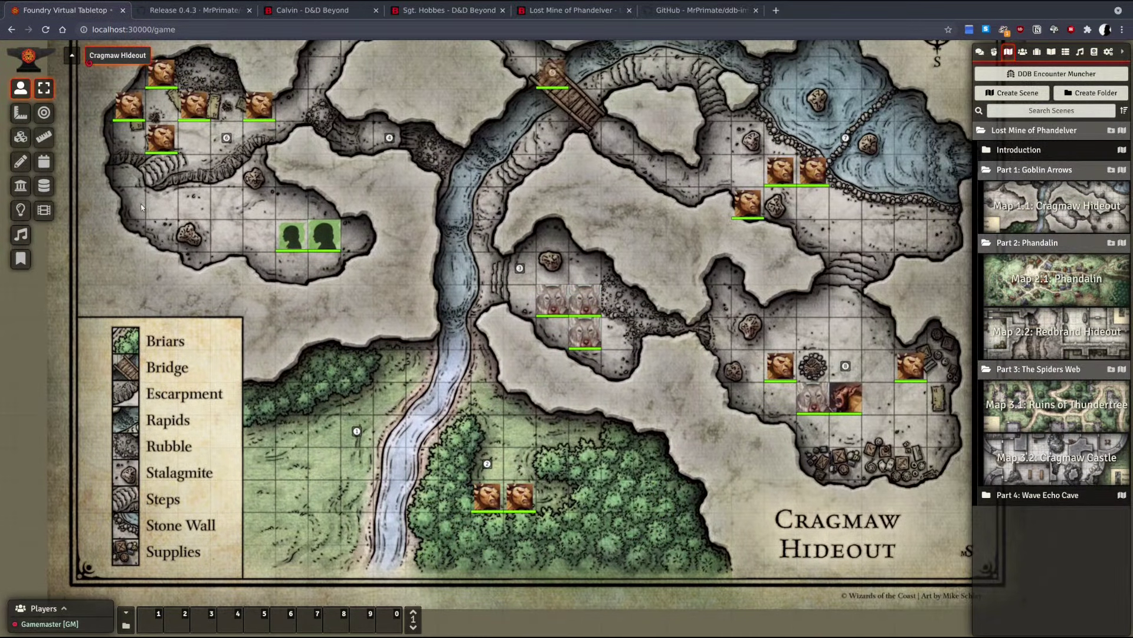
pyautogui.click(25, 190)
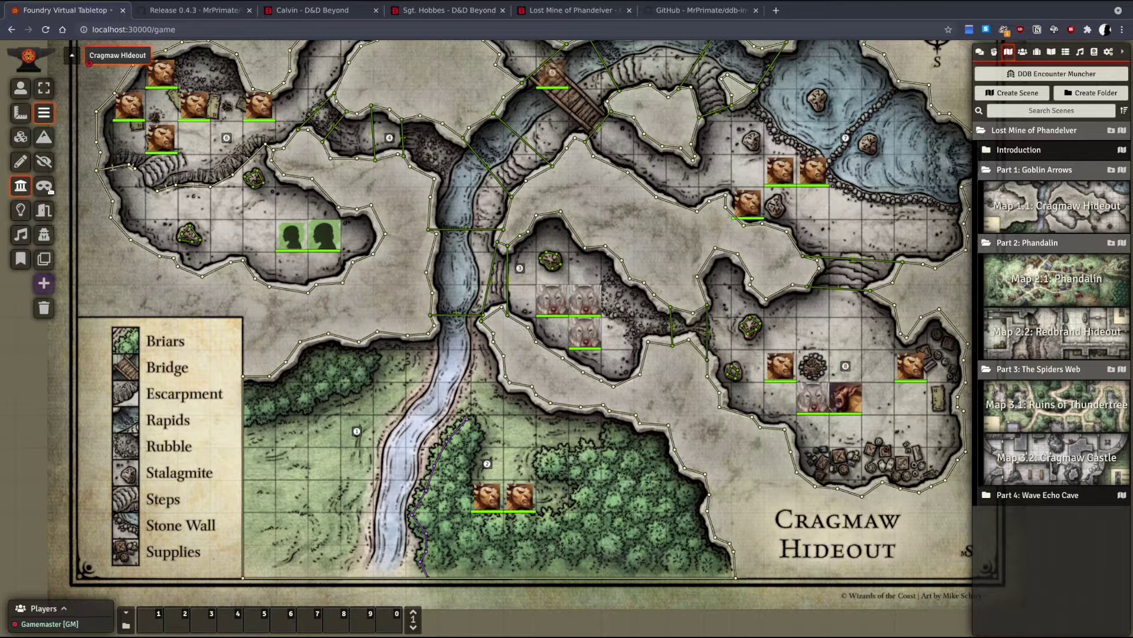
pyautogui.click(20, 211)
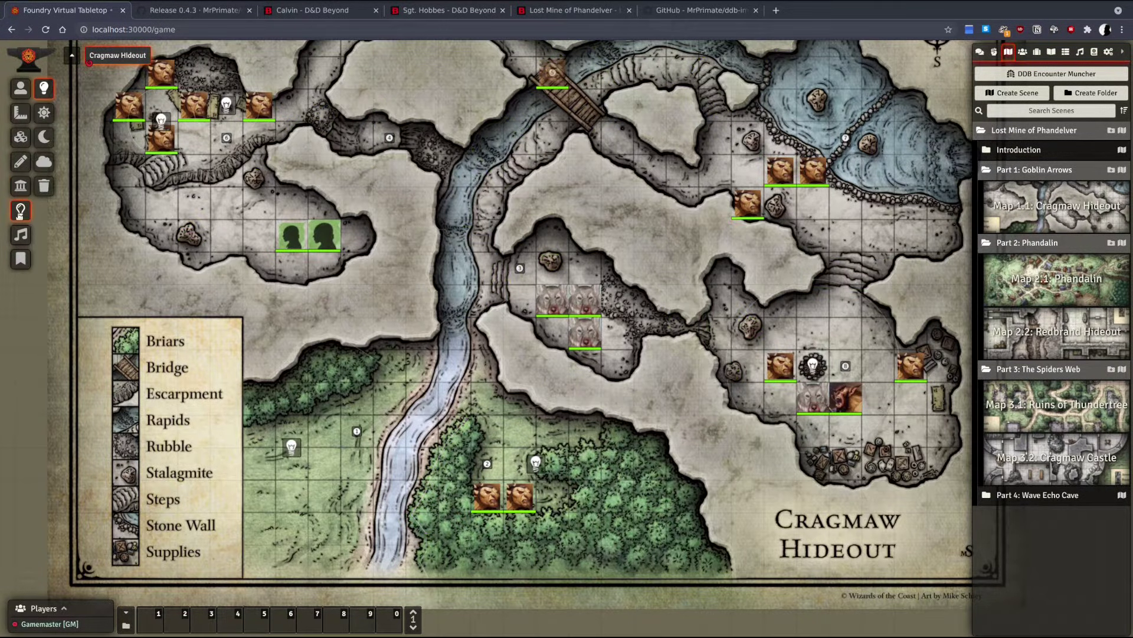
pyautogui.click(20, 89)
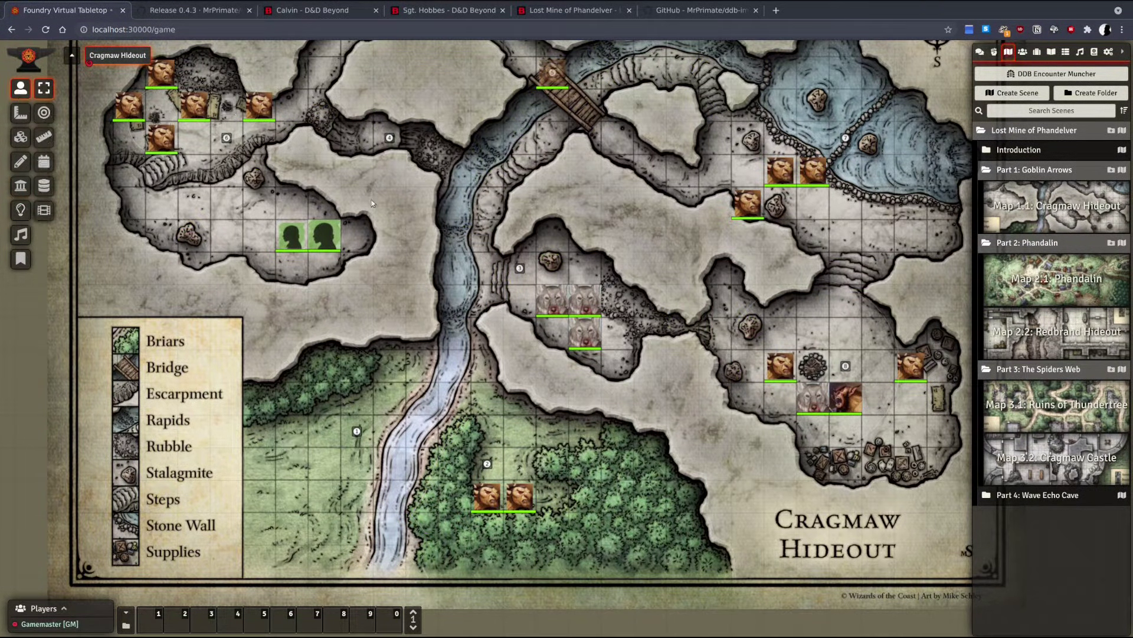
pyautogui.scroll(5, 611, 465)
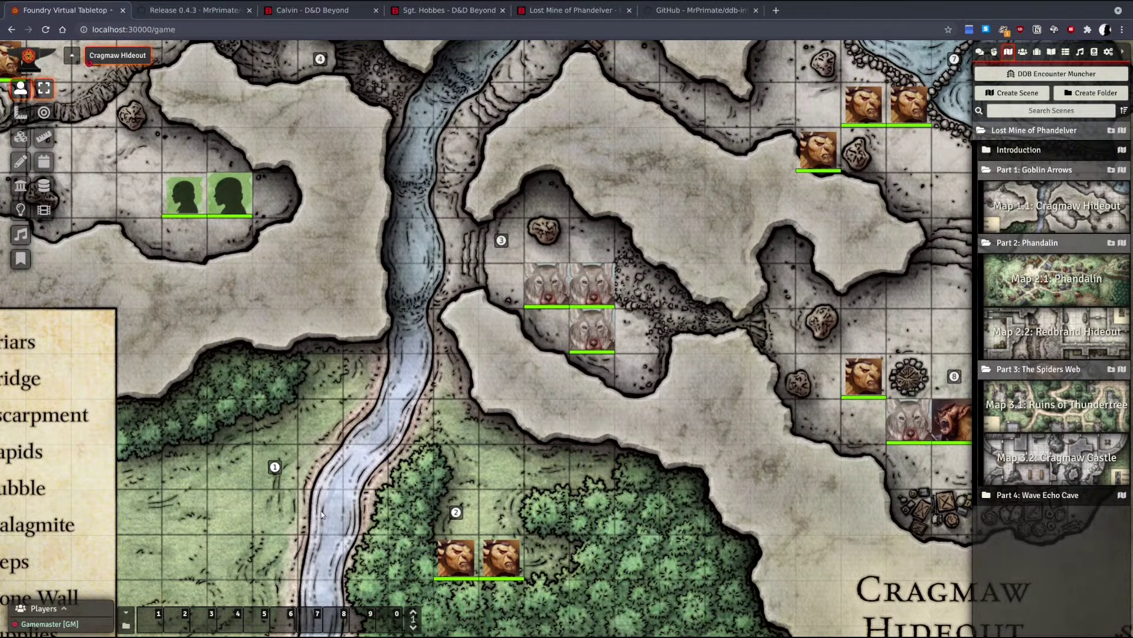
pyautogui.moveTo(324, 516); pyautogui.dragTo(352, 340)
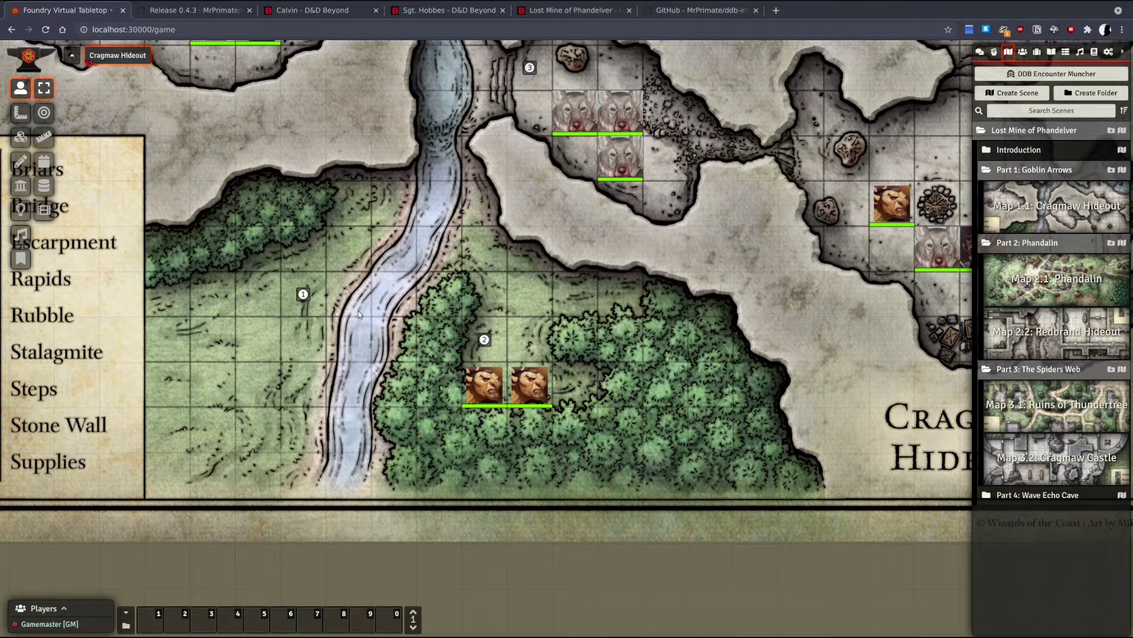
# Open the Part 1: Goblin Arrows entry in the Lost Mine of Phandelver journal folder and read through it.
pyautogui.click(1054, 53)
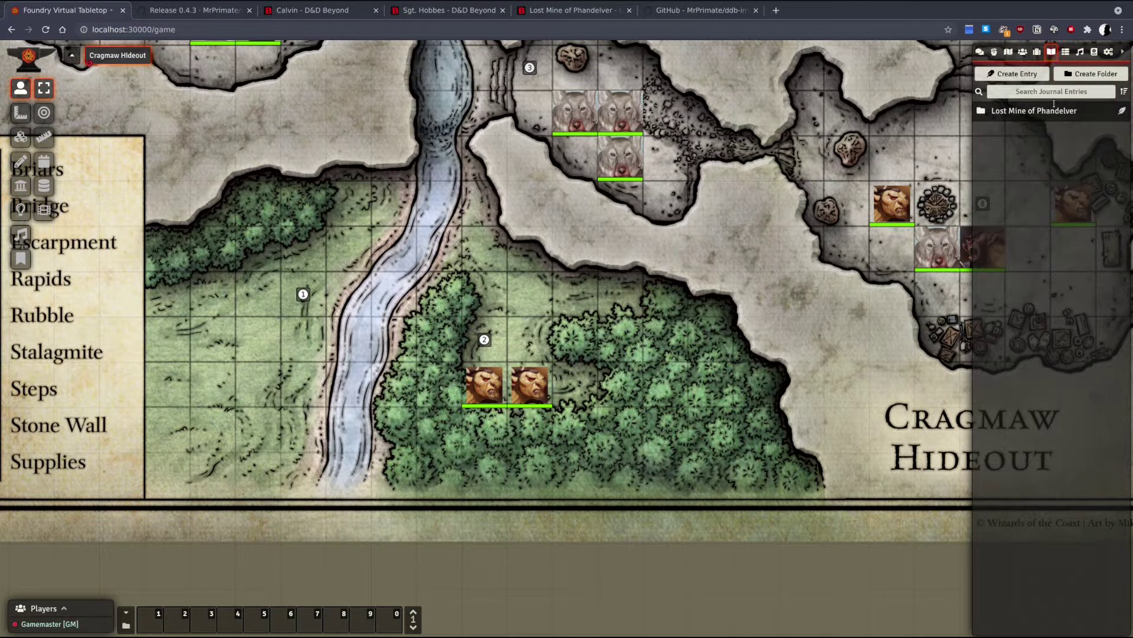
pyautogui.click(1055, 111)
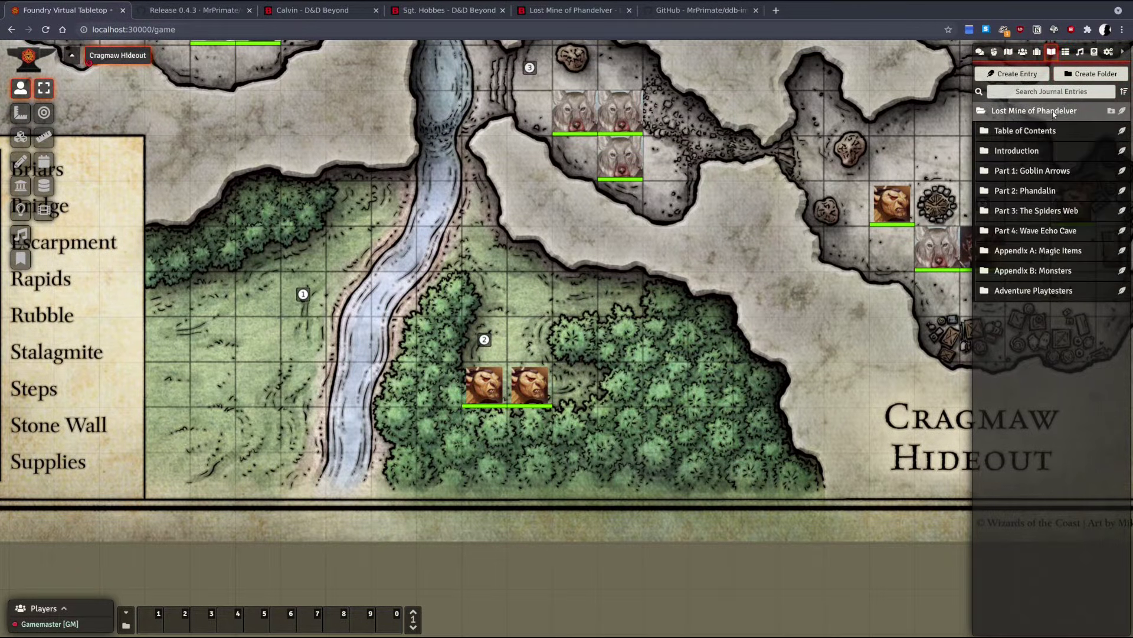
pyautogui.click(1039, 171)
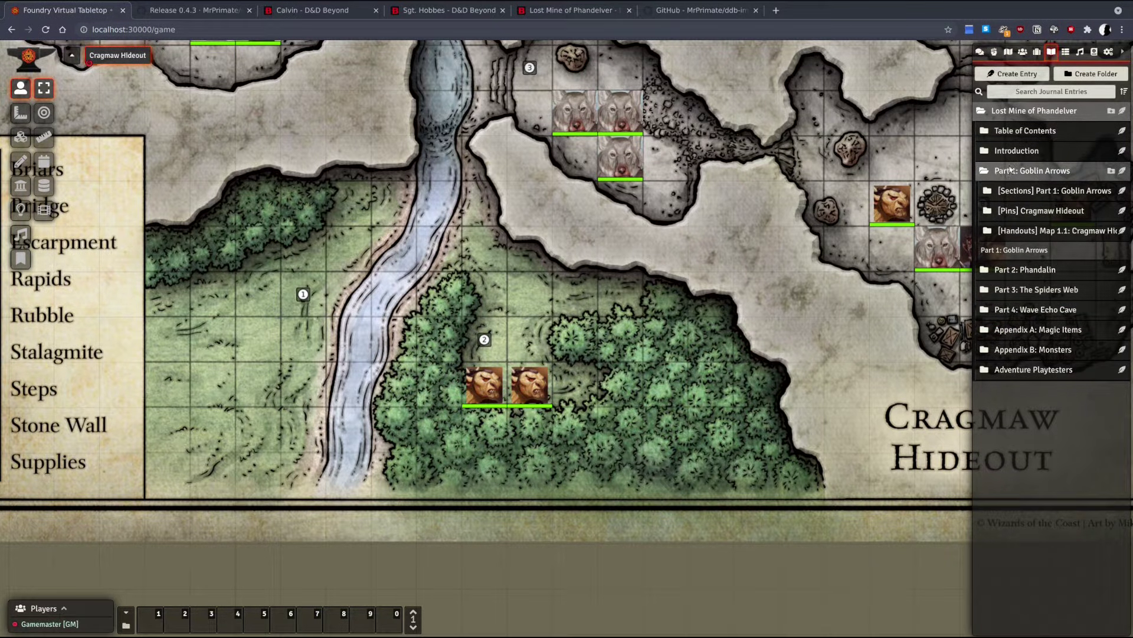
pyautogui.click(1018, 251)
pyautogui.scroll(-10, 567, 246)
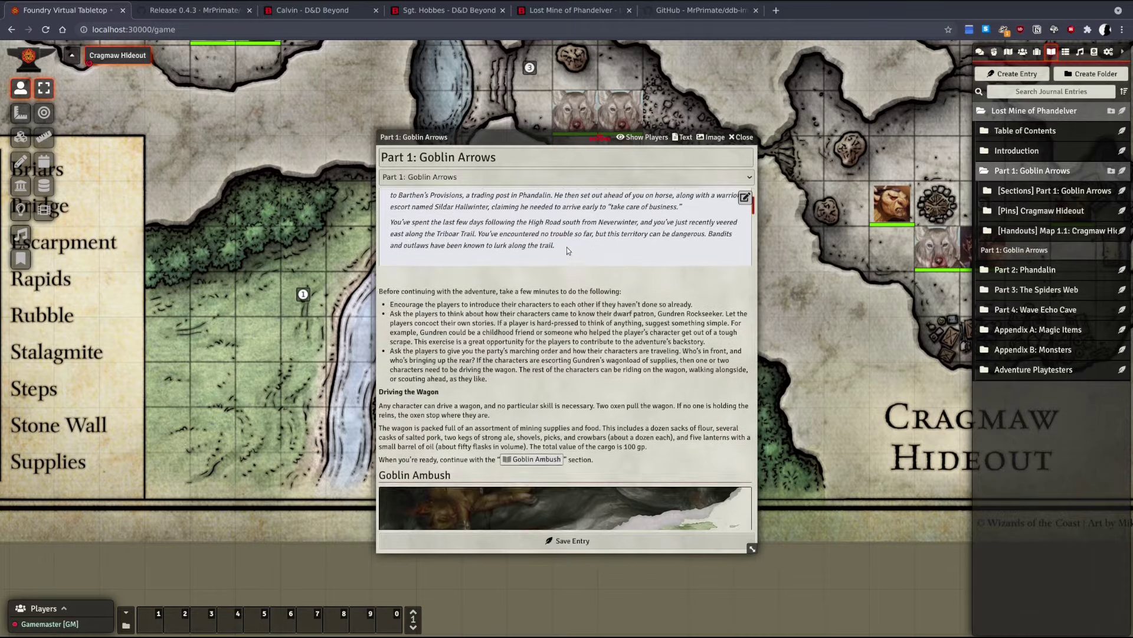
# Read the rest of the Part 1: Goblin Arrows entry, including the Cragmaw Hideout map and keyed areas, and close it.
pyautogui.scroll(-15, 688, 220)
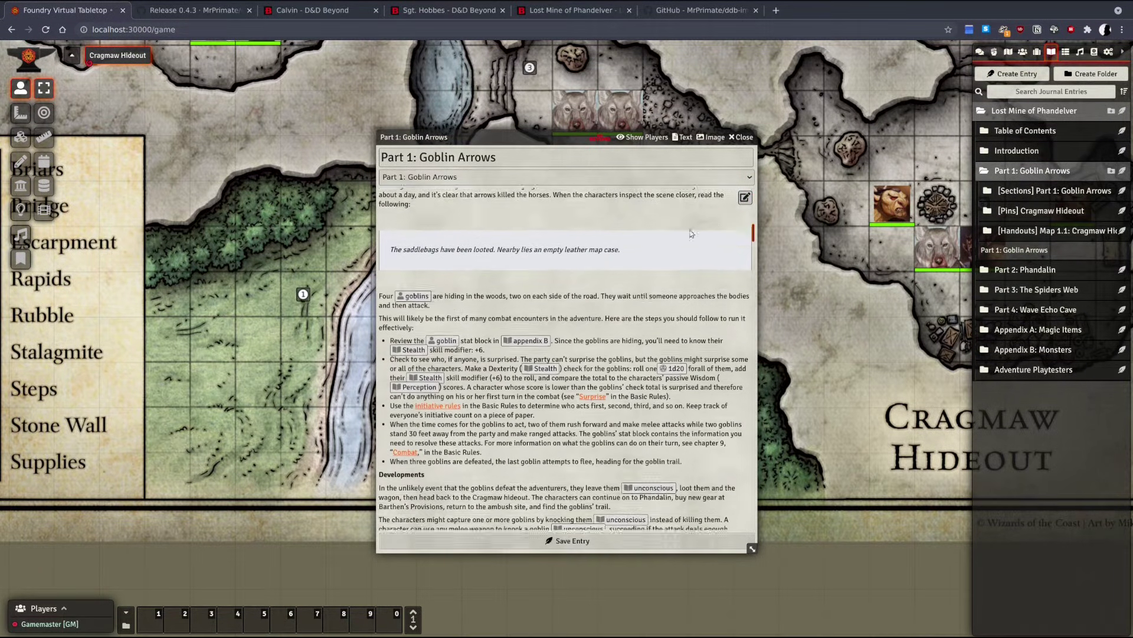
pyautogui.scroll(-15, 693, 239)
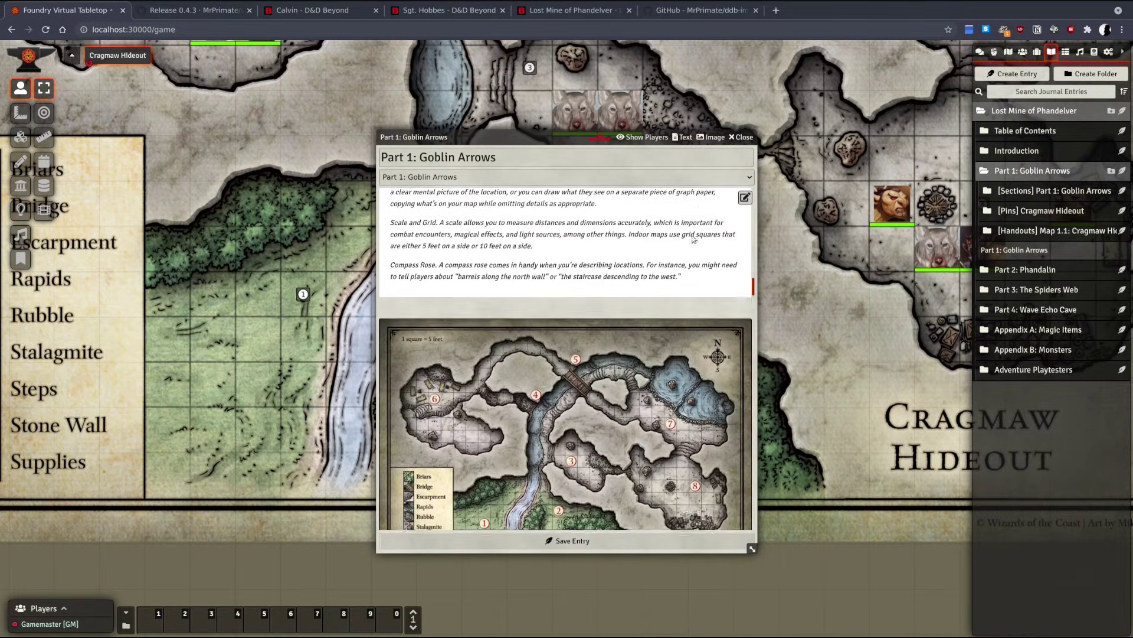
pyautogui.scroll(-3, 694, 239)
pyautogui.scroll(6, 432, 281)
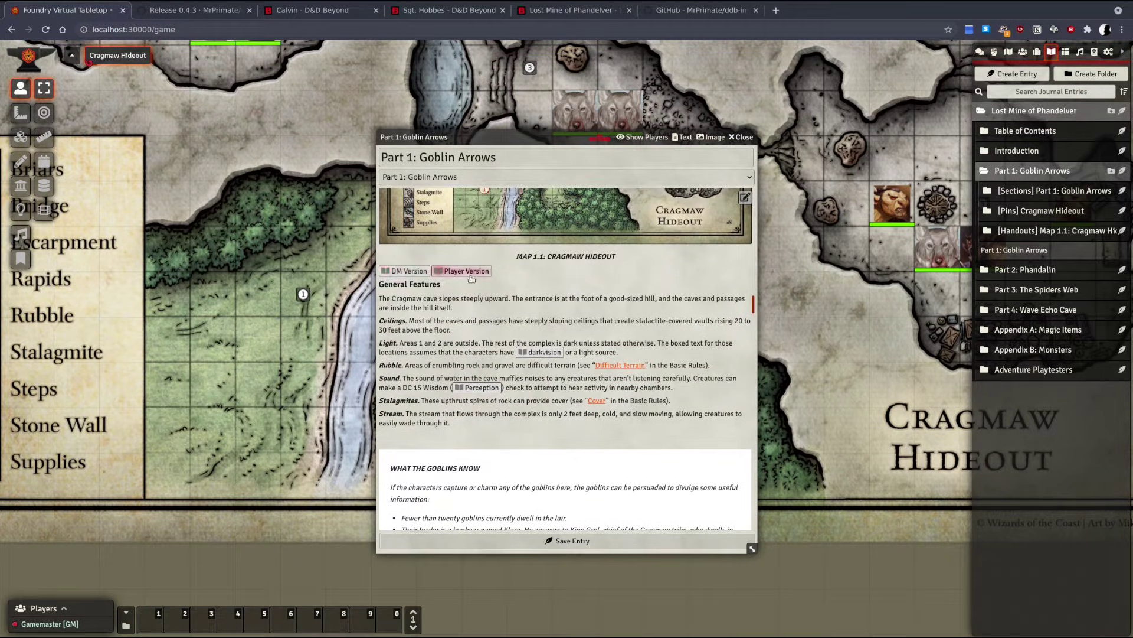
pyautogui.scroll(-5, 502, 313)
pyautogui.scroll(-10, 531, 343)
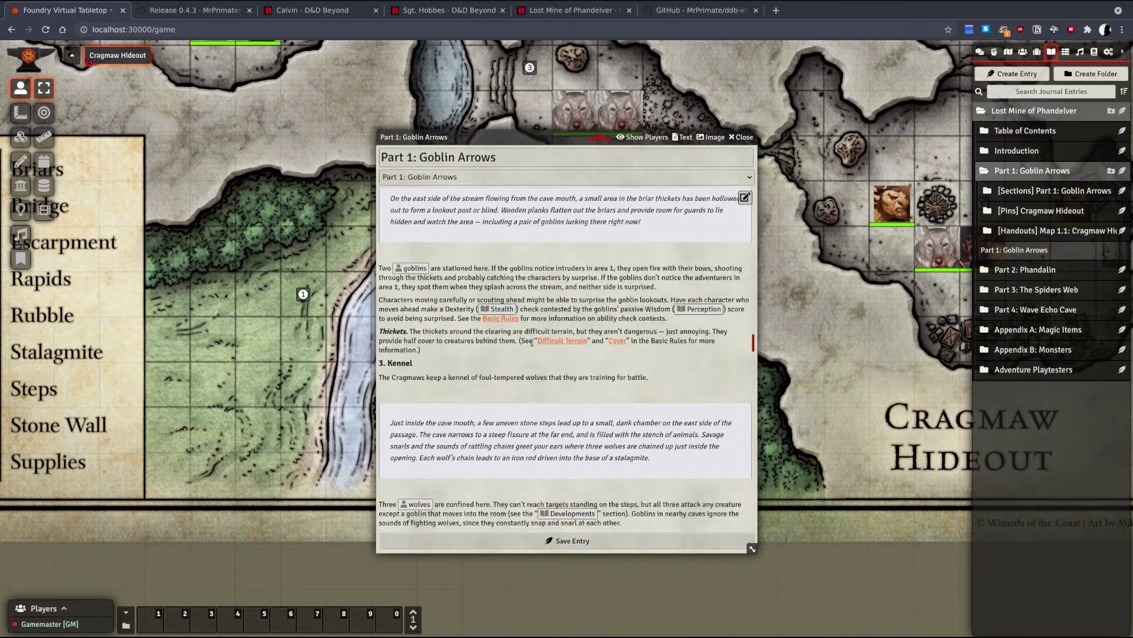
pyautogui.scroll(-8, 531, 342)
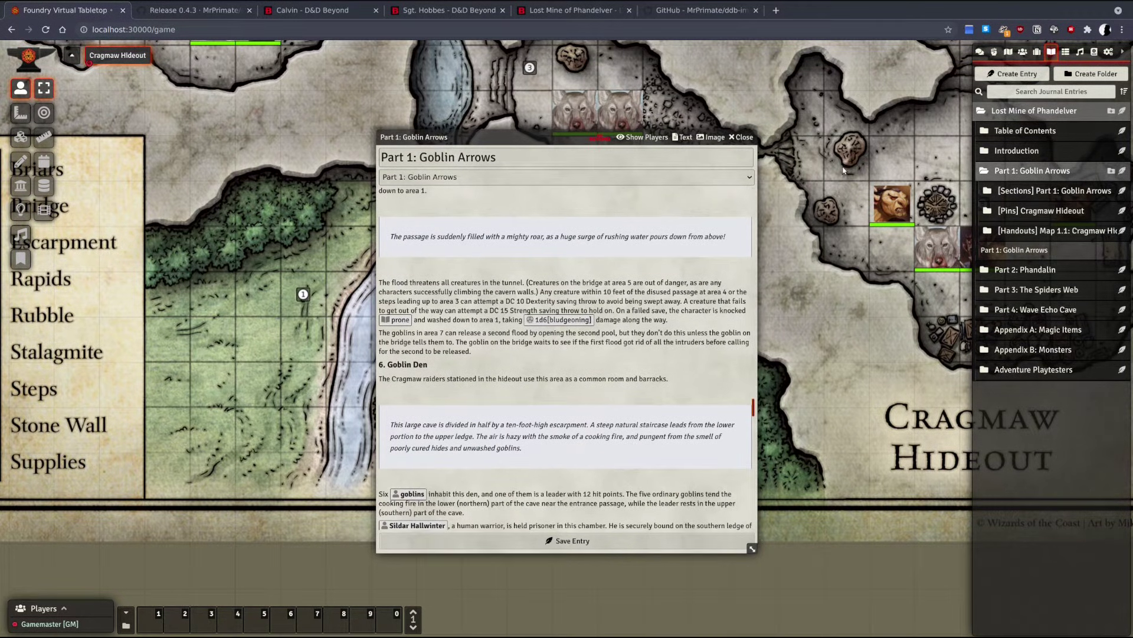
pyautogui.press('Escape')
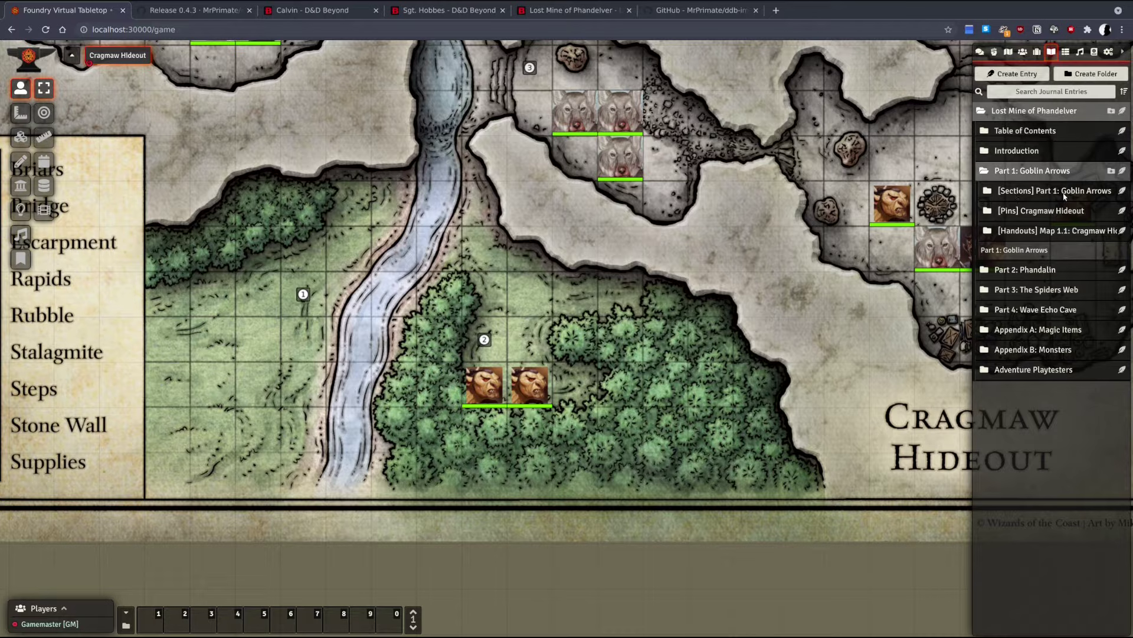
# Expand the Sections, Handouts and Pins subfolders of Part 1: Goblin Arrows to see their entries.
pyautogui.click(1048, 191)
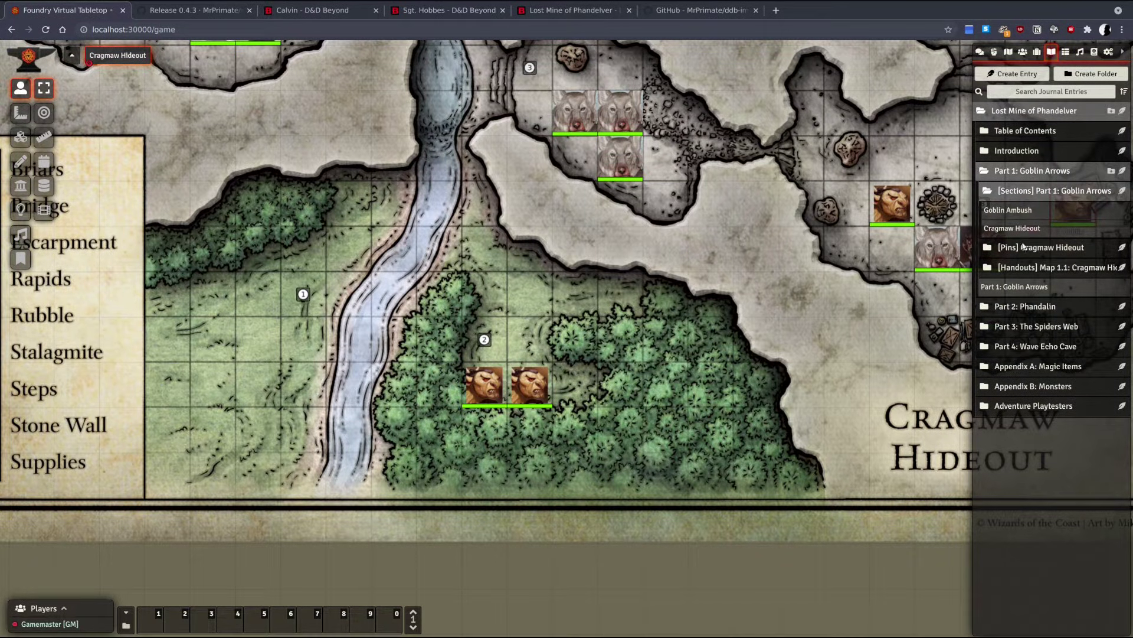
pyautogui.click(1028, 268)
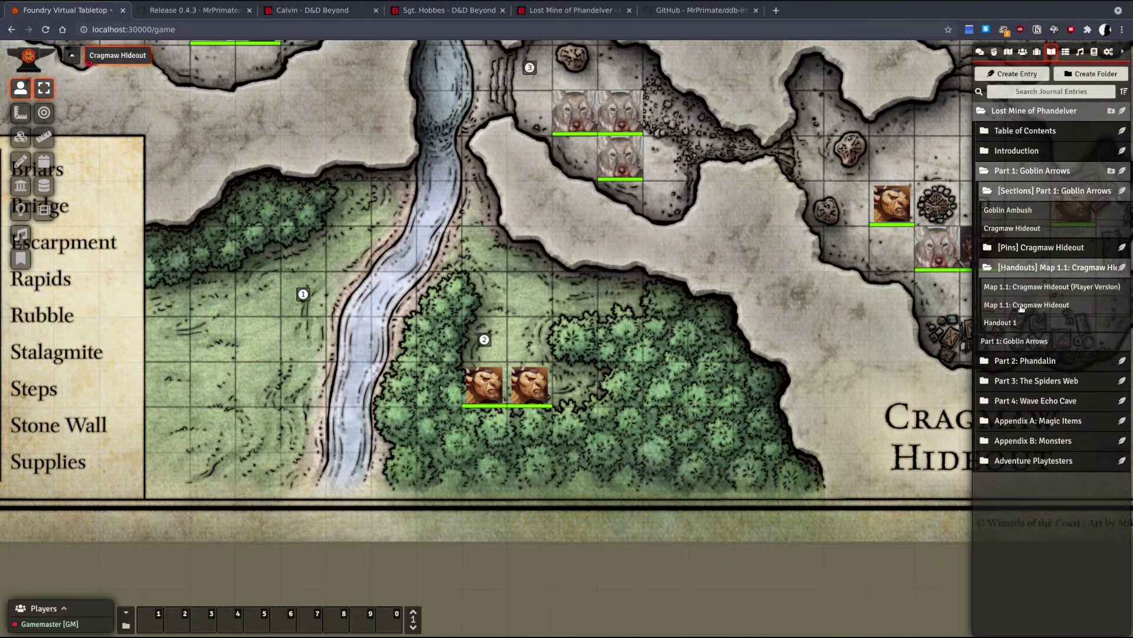
pyautogui.click(1027, 249)
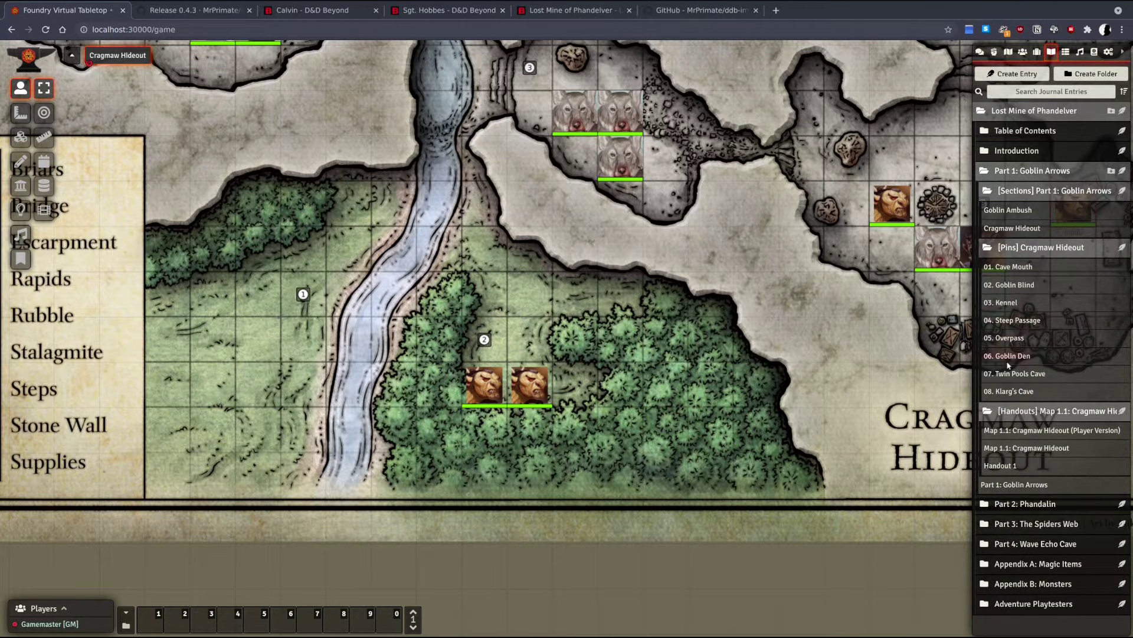
# Expand the Part 3: The Spiders Web journal folder and its Handouts subfolder and look through the listed maps and handouts.
pyautogui.click(1021, 525)
pyautogui.scroll(-1, 1021, 533)
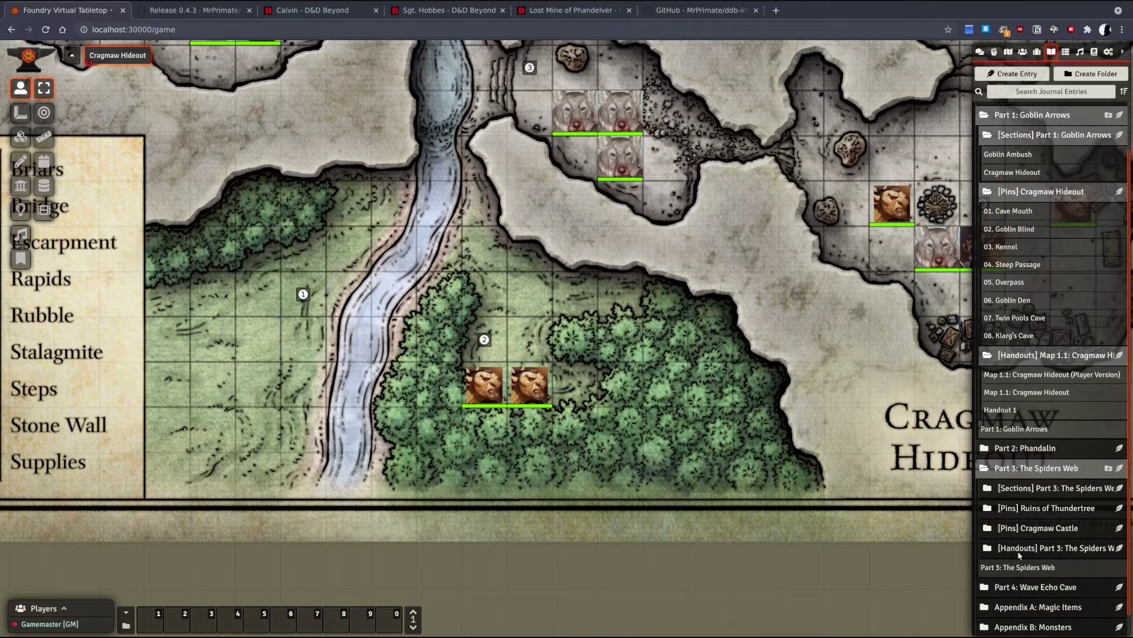
pyautogui.click(1019, 550)
pyautogui.scroll(-2, 1020, 553)
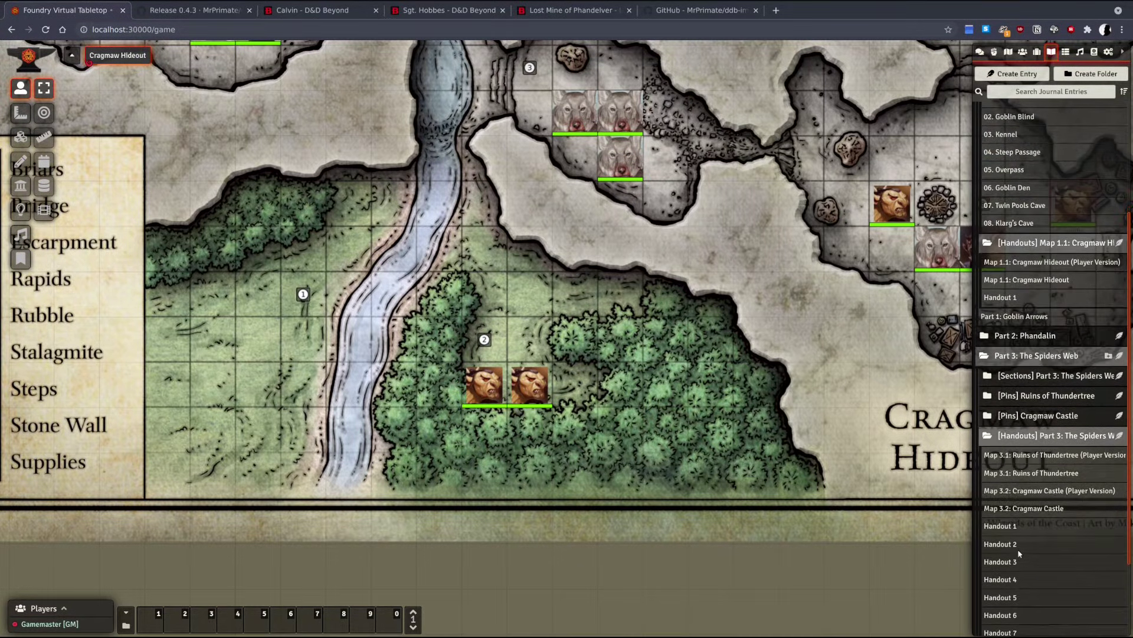
pyautogui.scroll(-2, 1020, 549)
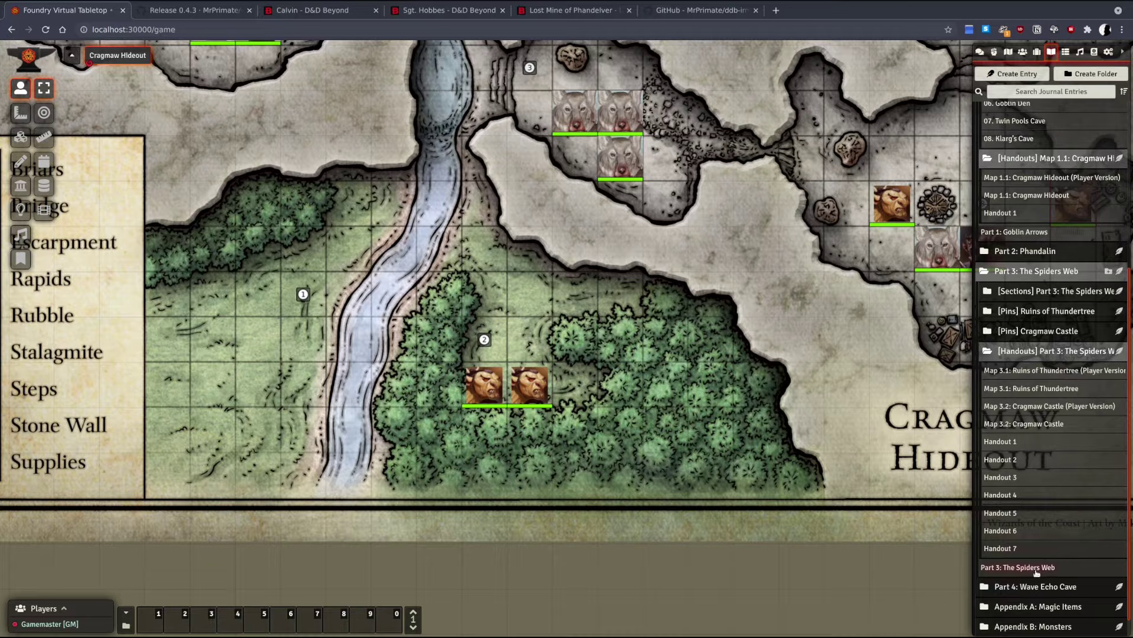
# Open the Part 3: The Spiders Web entry, review it down to the Conyberry and Agatha's Lair section, and close it.
pyautogui.click(1037, 568)
pyautogui.scroll(-5, 635, 286)
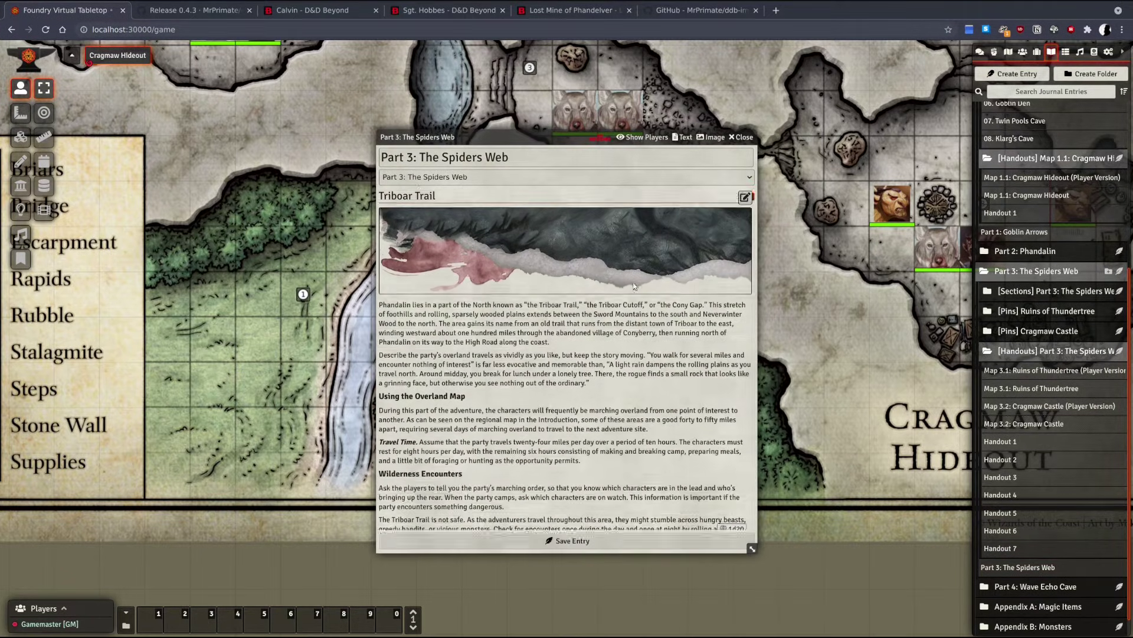
pyautogui.scroll(-10, 635, 287)
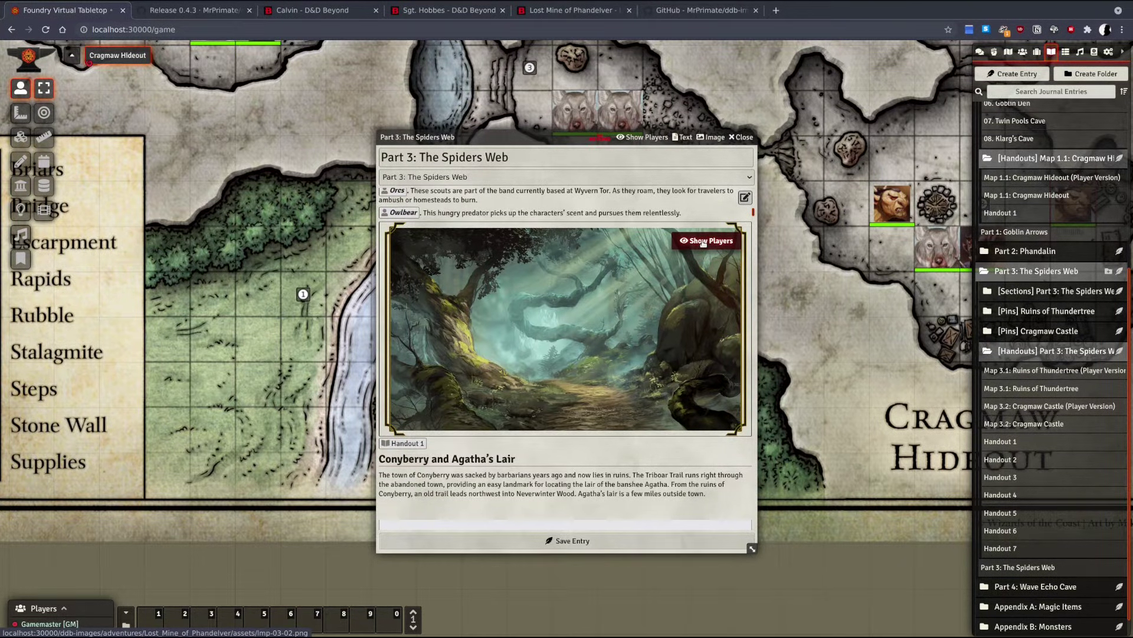
pyautogui.click(745, 138)
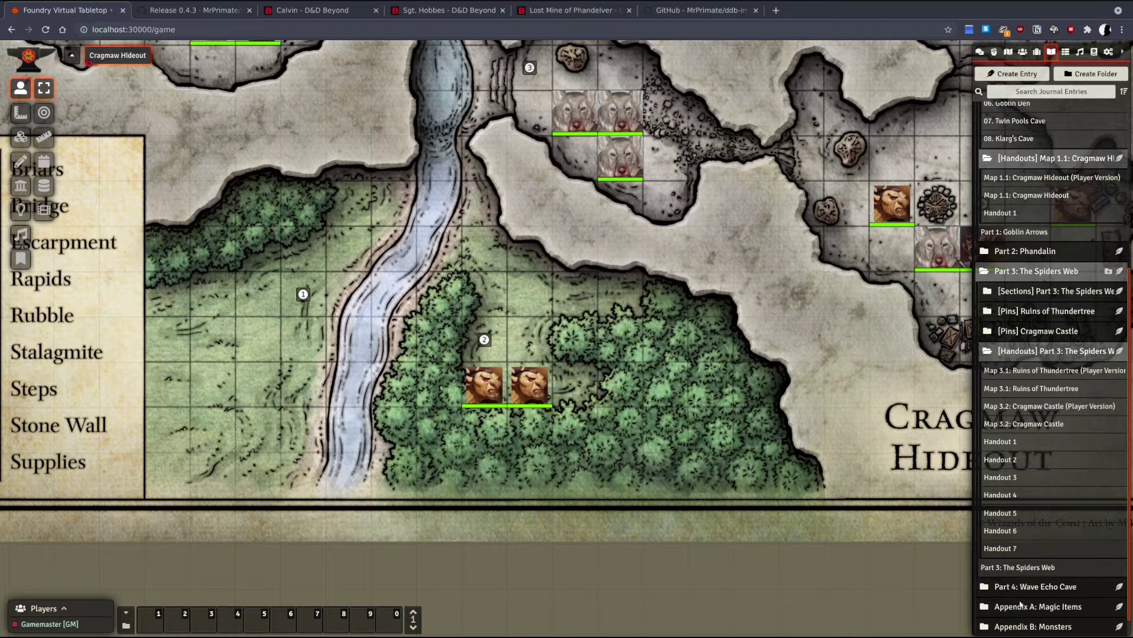
# Reopen the Part 3: The Spiders Web entry and compare it with the original D&D Beyond page, closing that page when done.
pyautogui.click(1030, 568)
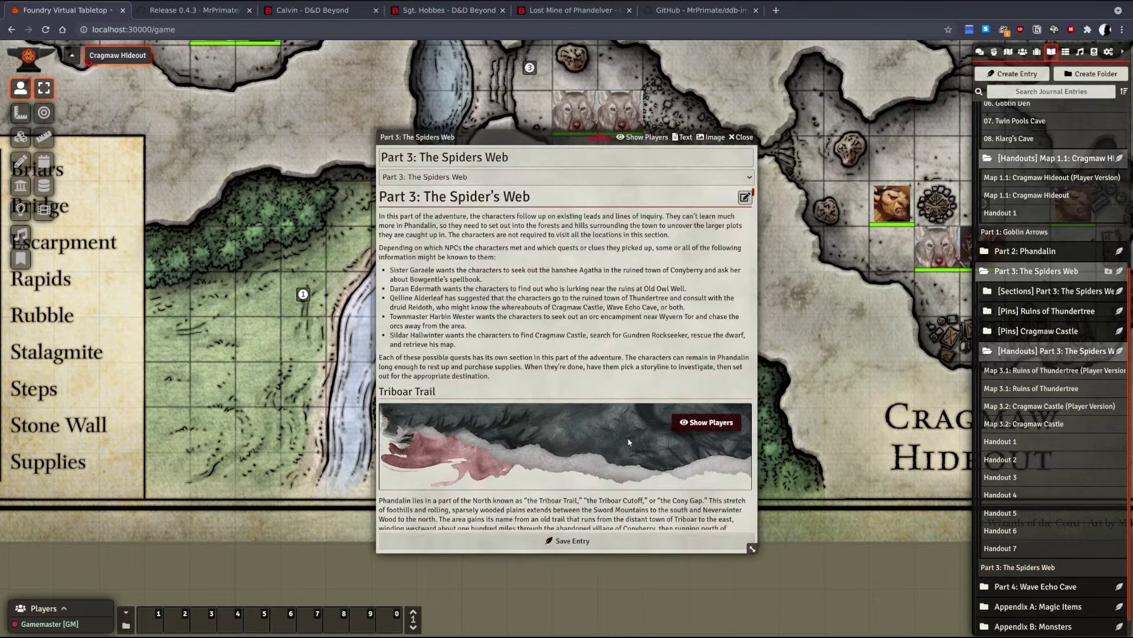
pyautogui.click(598, 141)
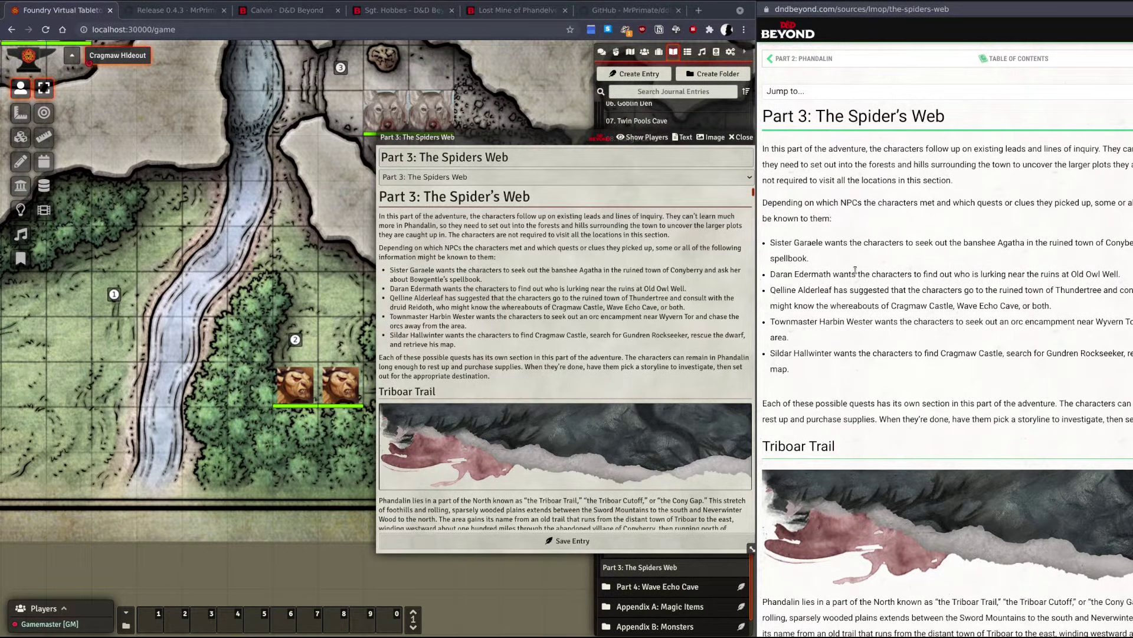
pyautogui.hotkey('ctrl', 'w')
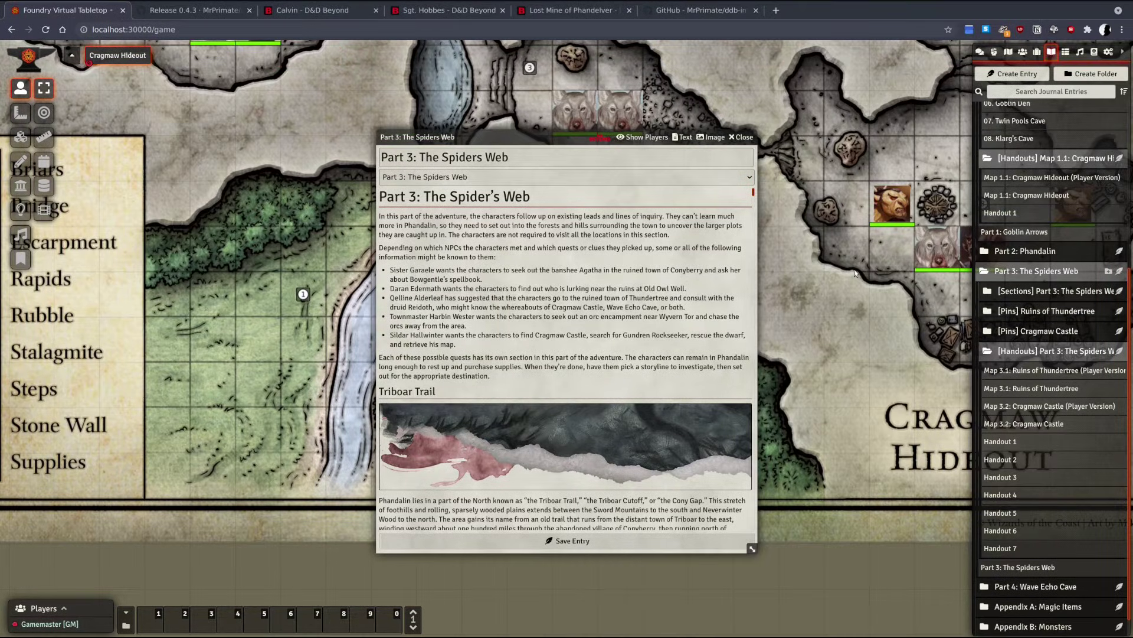
# Roll on the Wandering Monsters table from Part 4: Wave Echo Cave, check the result in chat, and close the open windows.
pyautogui.click(1067, 53)
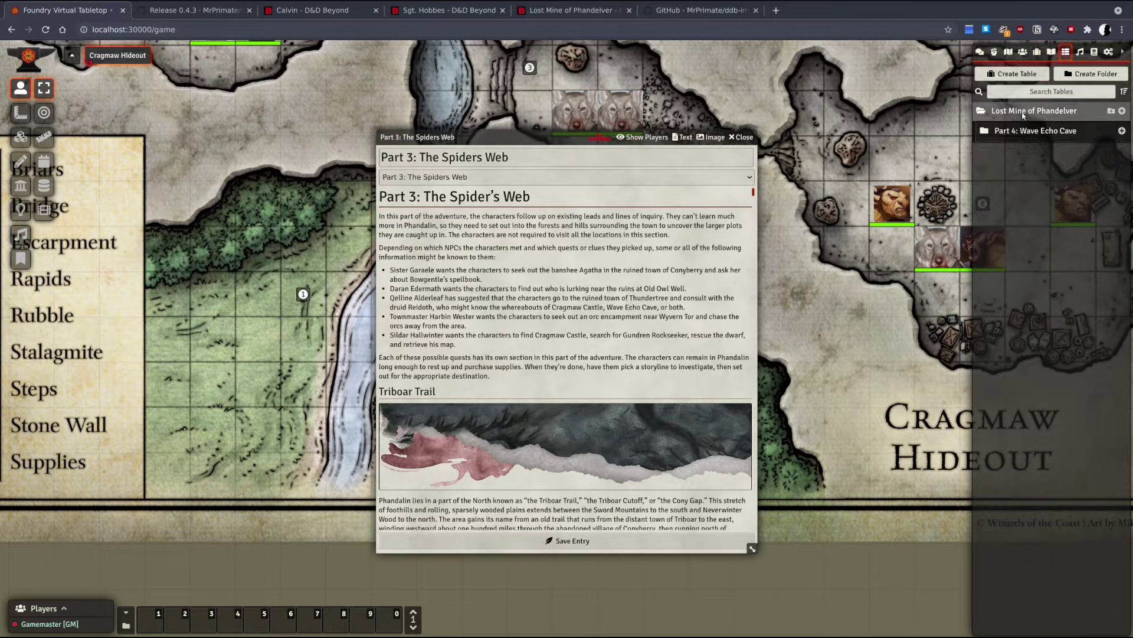
pyautogui.click(1022, 131)
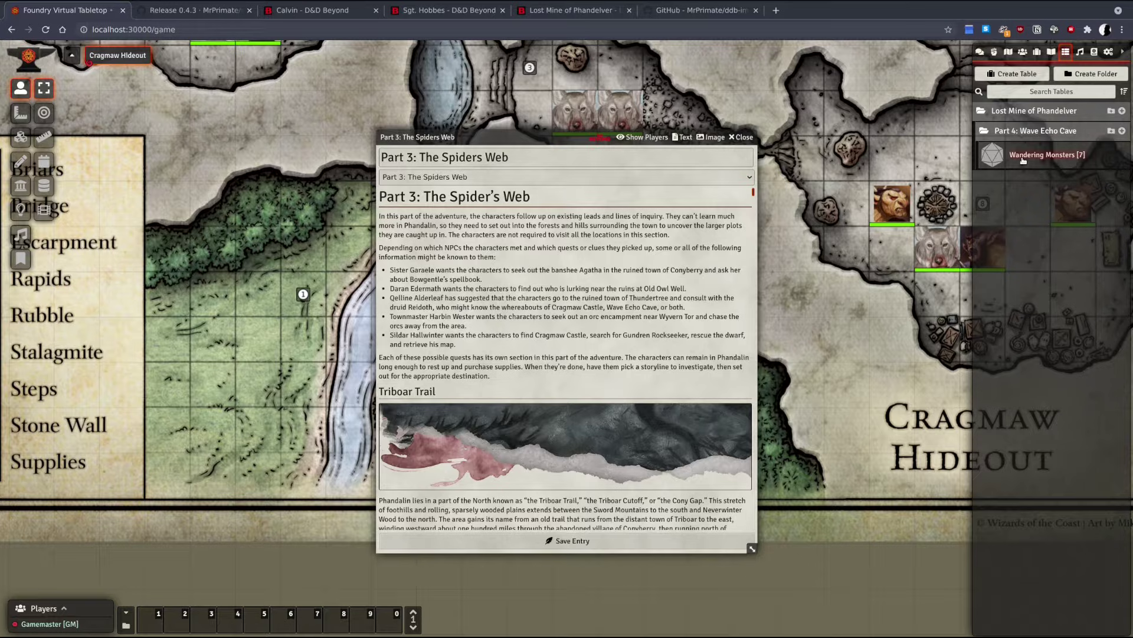
pyautogui.click(1023, 159)
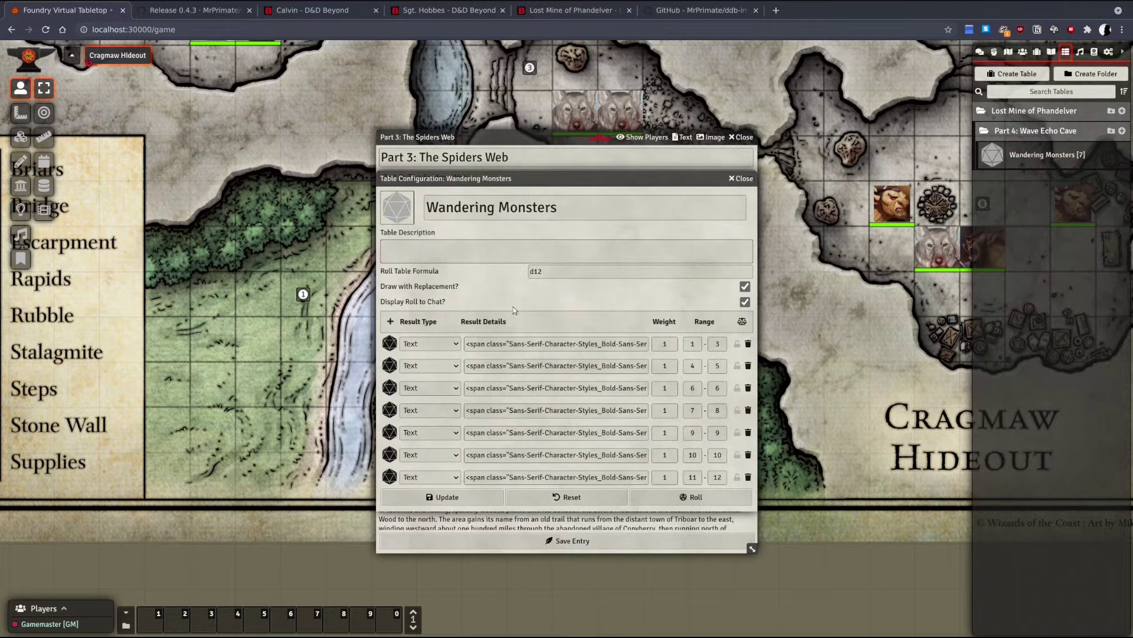
pyautogui.click(690, 496)
pyautogui.click(982, 53)
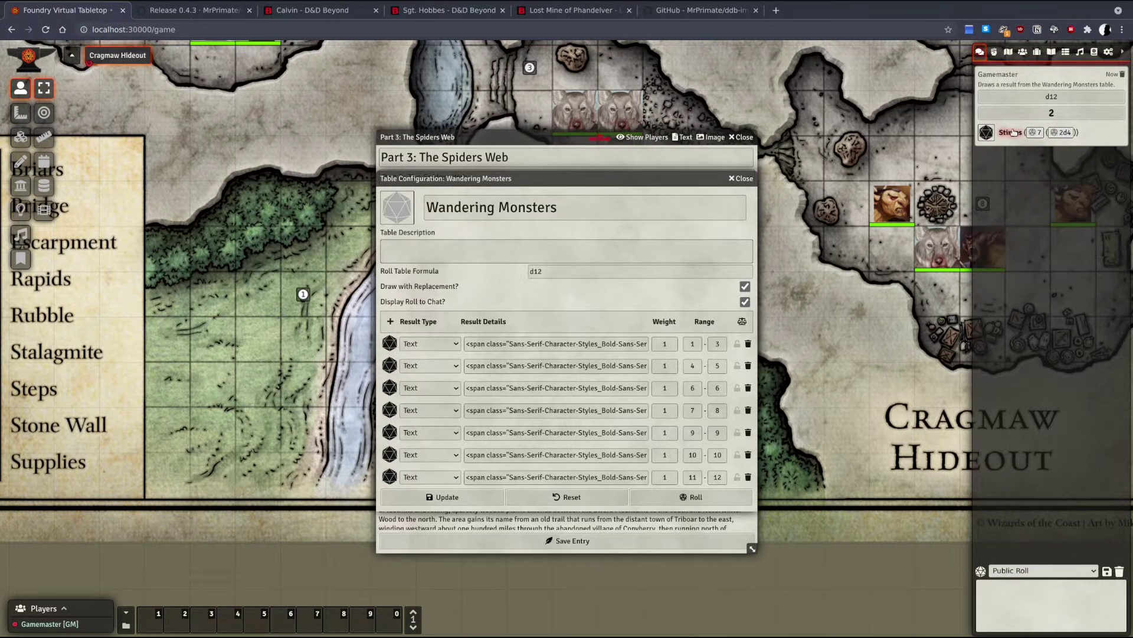
pyautogui.click(741, 178)
pyautogui.click(741, 137)
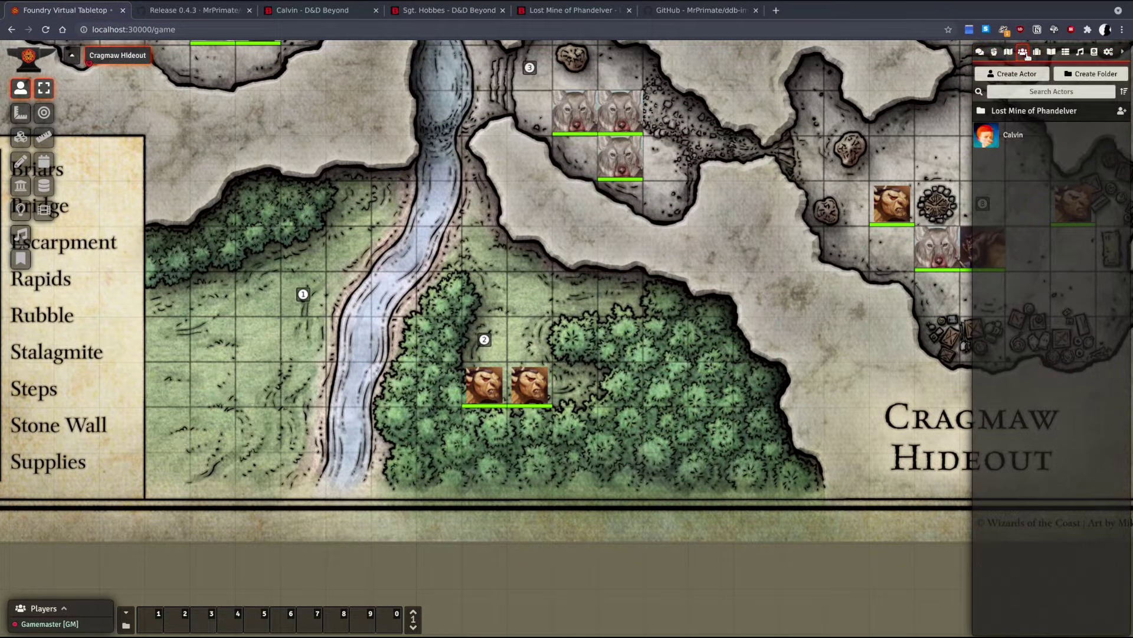
# Browse the actors in the Lost Mine of Phandelver folder, collapse it, and return to the chat log.
pyautogui.click(1022, 52)
pyautogui.click(1019, 112)
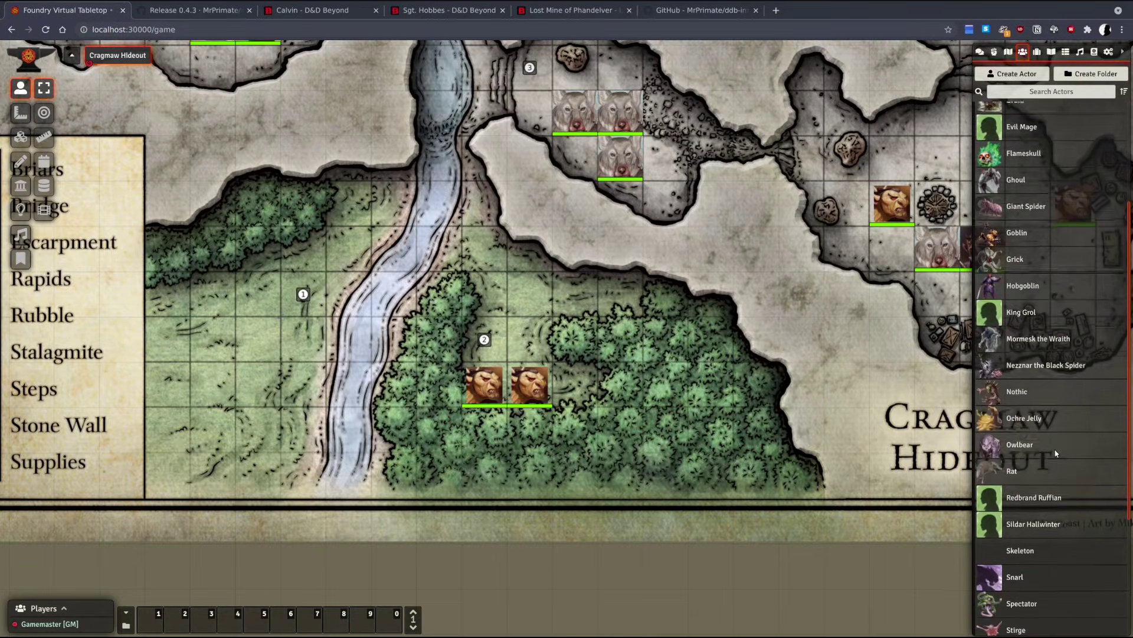
pyautogui.click(1069, 112)
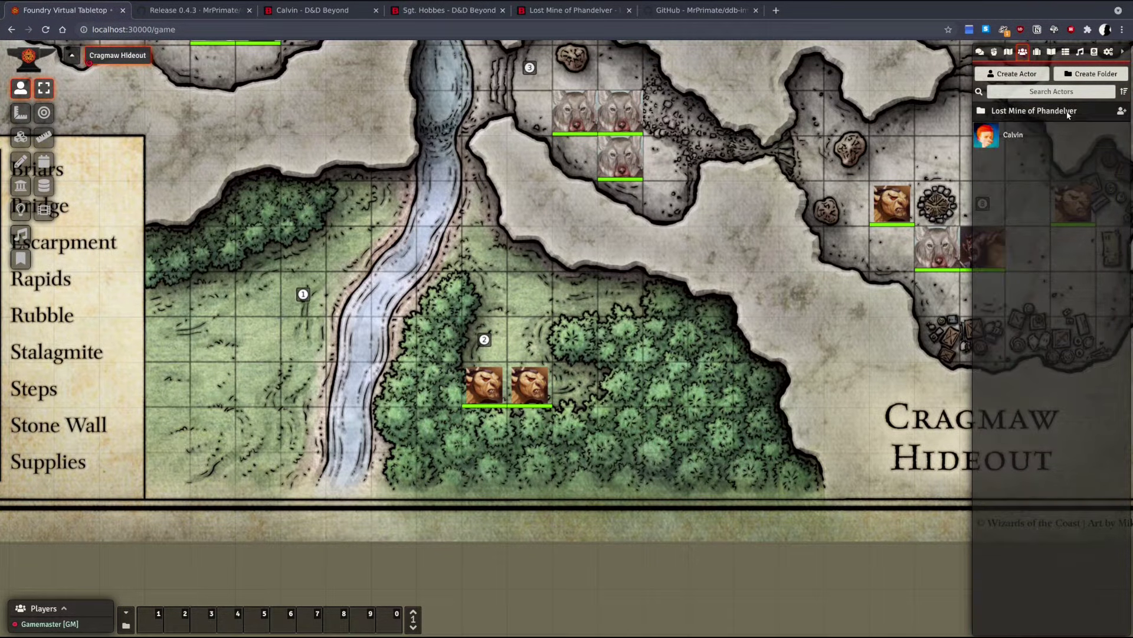
pyautogui.click(980, 52)
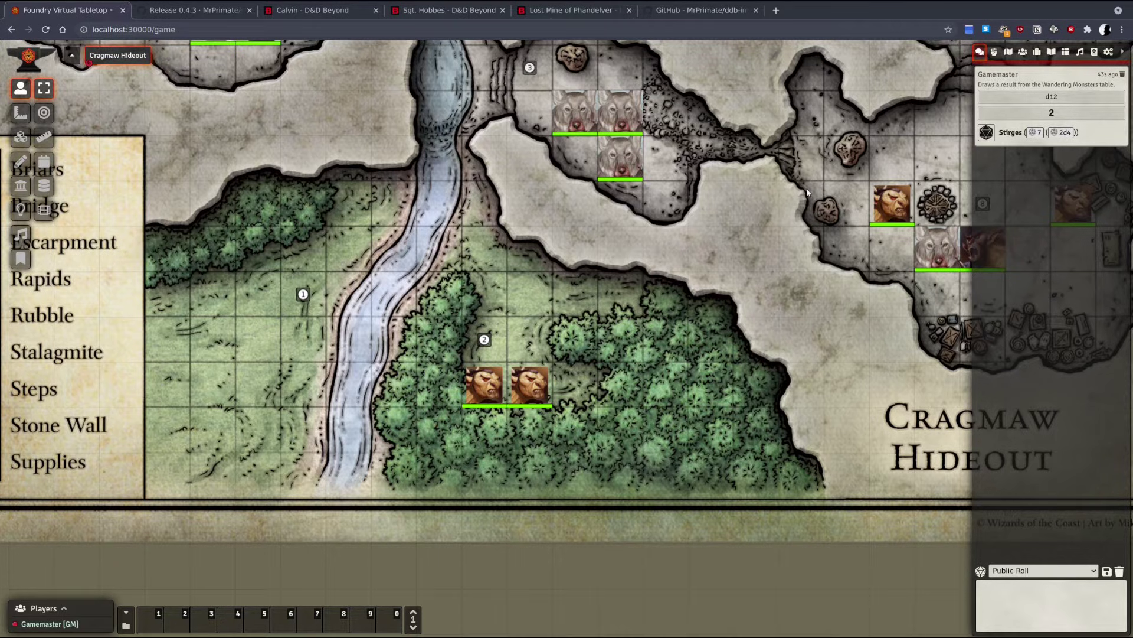
# Switch to D&D Beyond, open the Encounter Builder in a new tab, and view the saved Goblin Ambush encounter.
pyautogui.click(586, 12)
pyautogui.moveTo(435, 87)
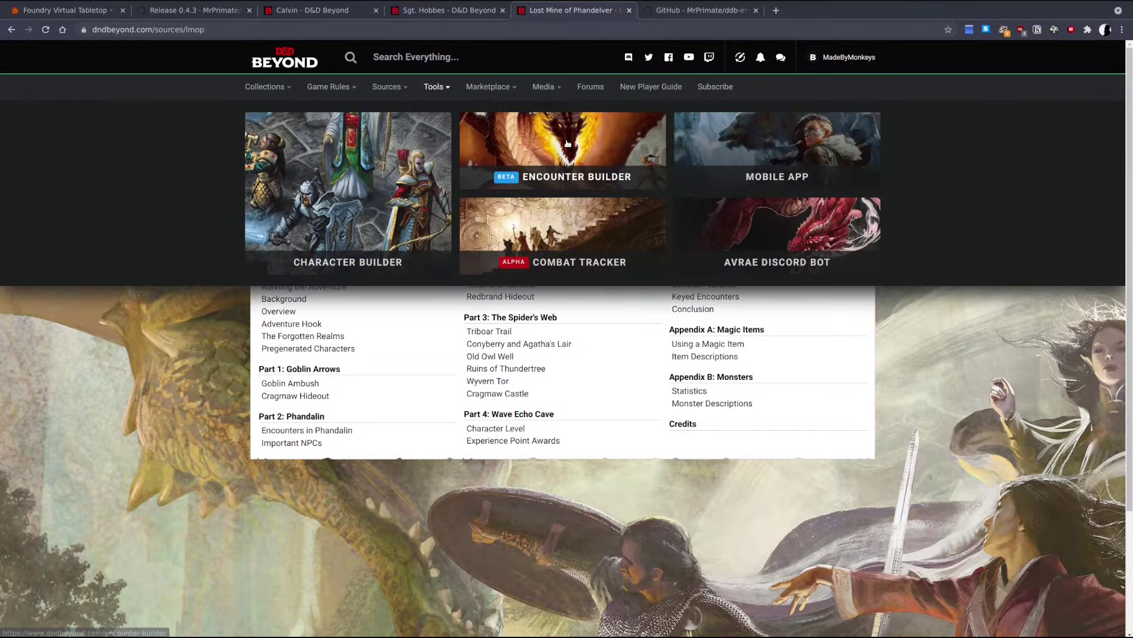
pyautogui.rightClick(616, 153)
pyautogui.click(618, 154)
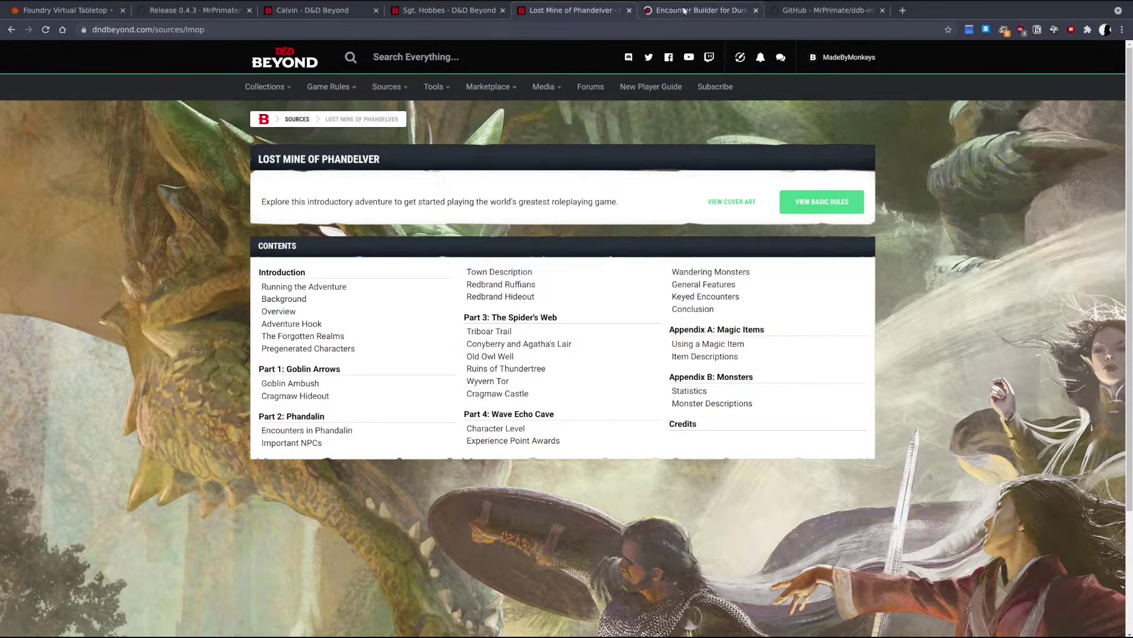
pyautogui.click(685, 10)
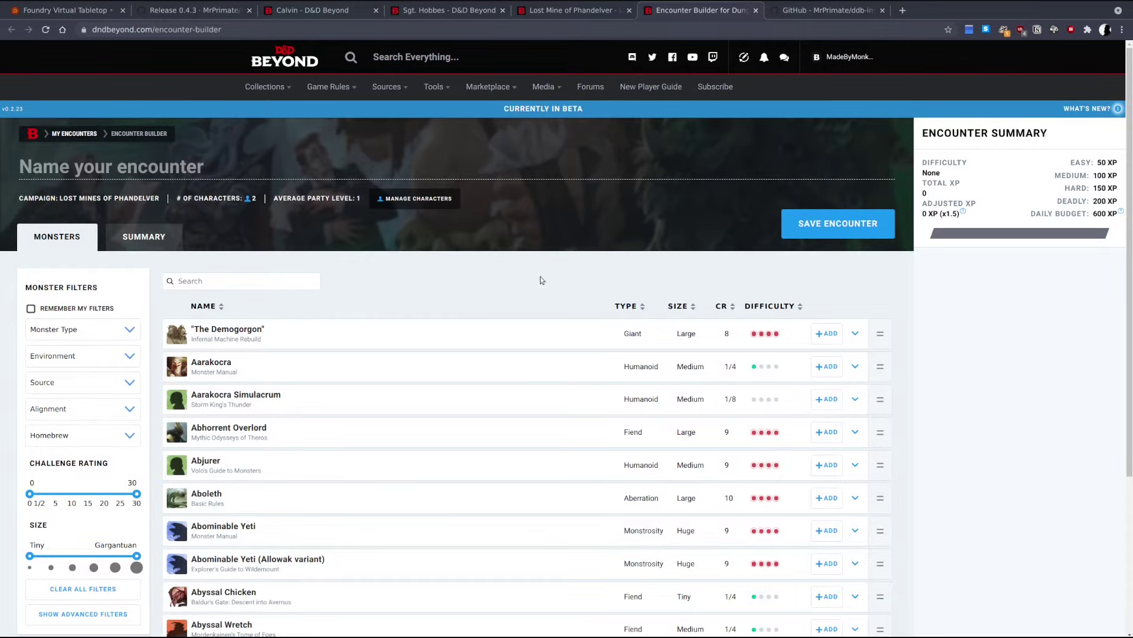
pyautogui.click(74, 133)
pyautogui.click(428, 273)
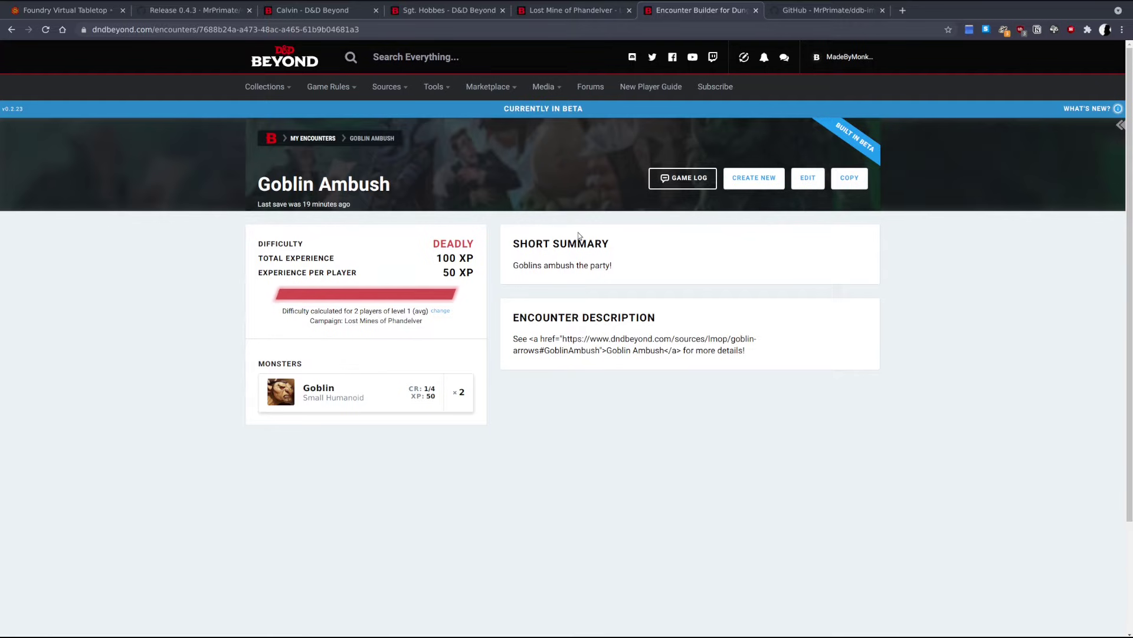
# Open the Goblin Ambush encounter for editing and review the characters assigned to it.
pyautogui.click(821, 184)
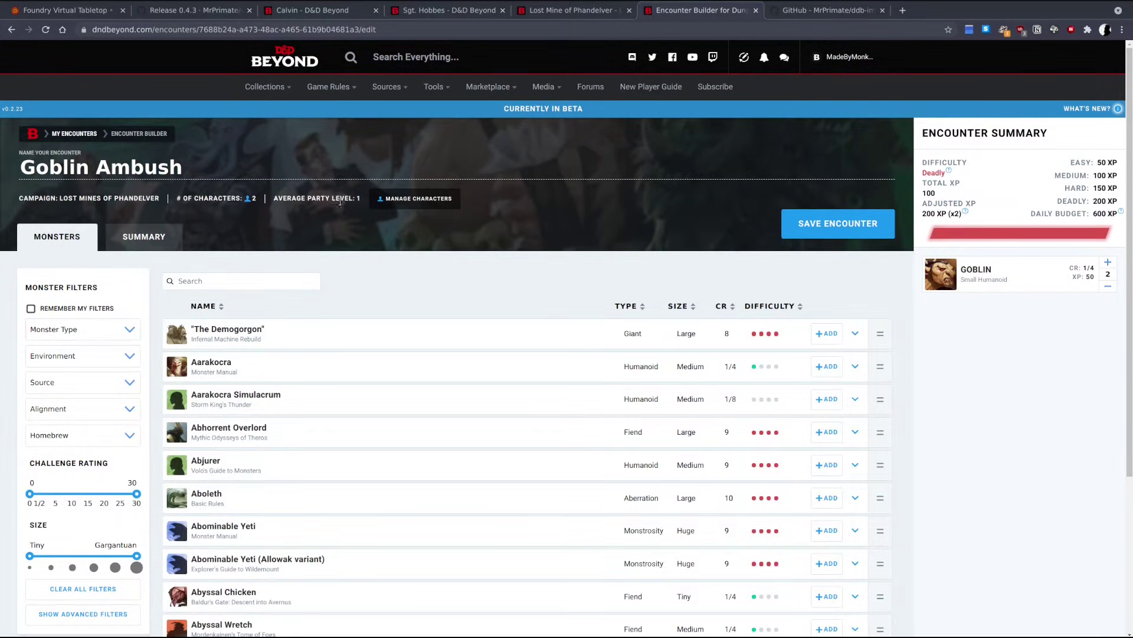
pyautogui.click(412, 206)
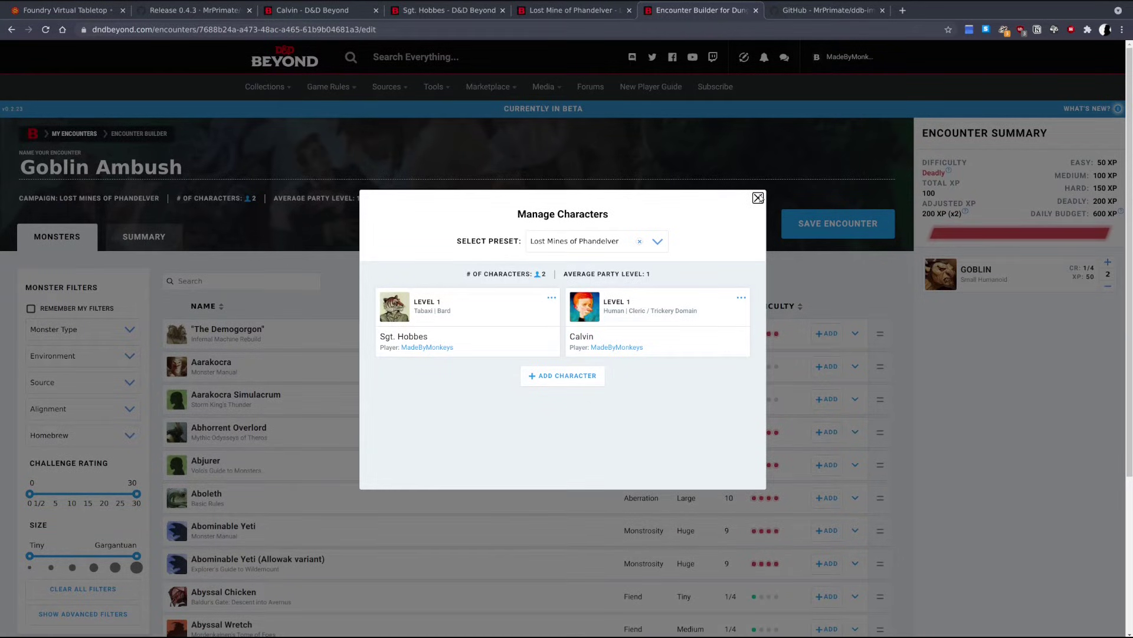
pyautogui.click(758, 198)
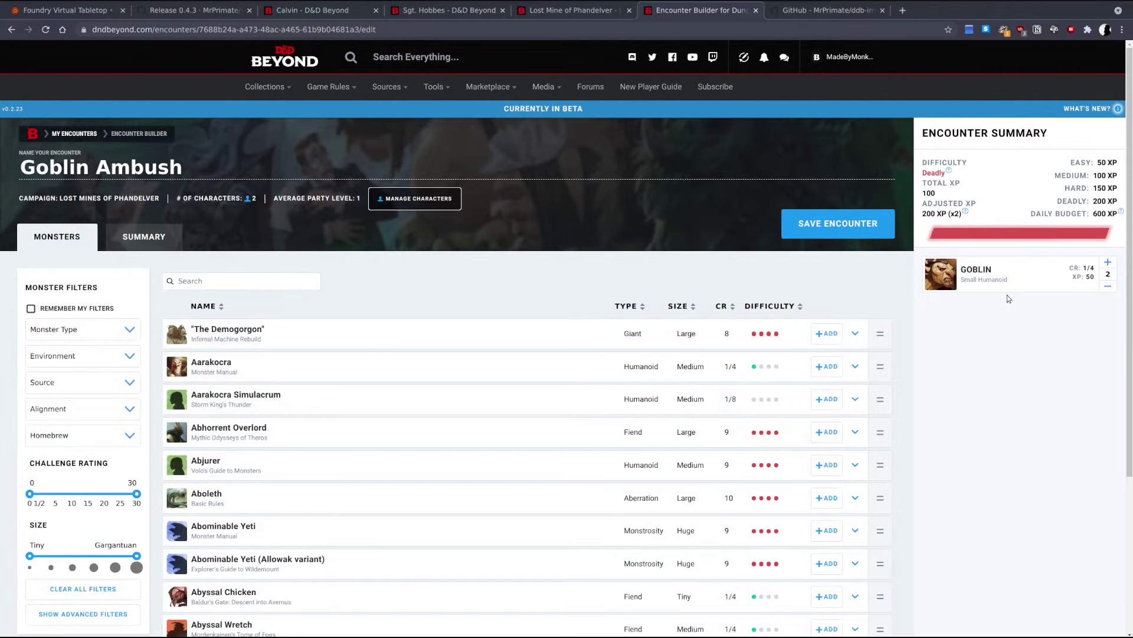
# Remove and re-add one goblin to keep the count at 2, save the encounter, and switch back to Foundry Virtual Tabletop.
pyautogui.click(1107, 286)
pyautogui.click(1115, 267)
pyautogui.click(857, 227)
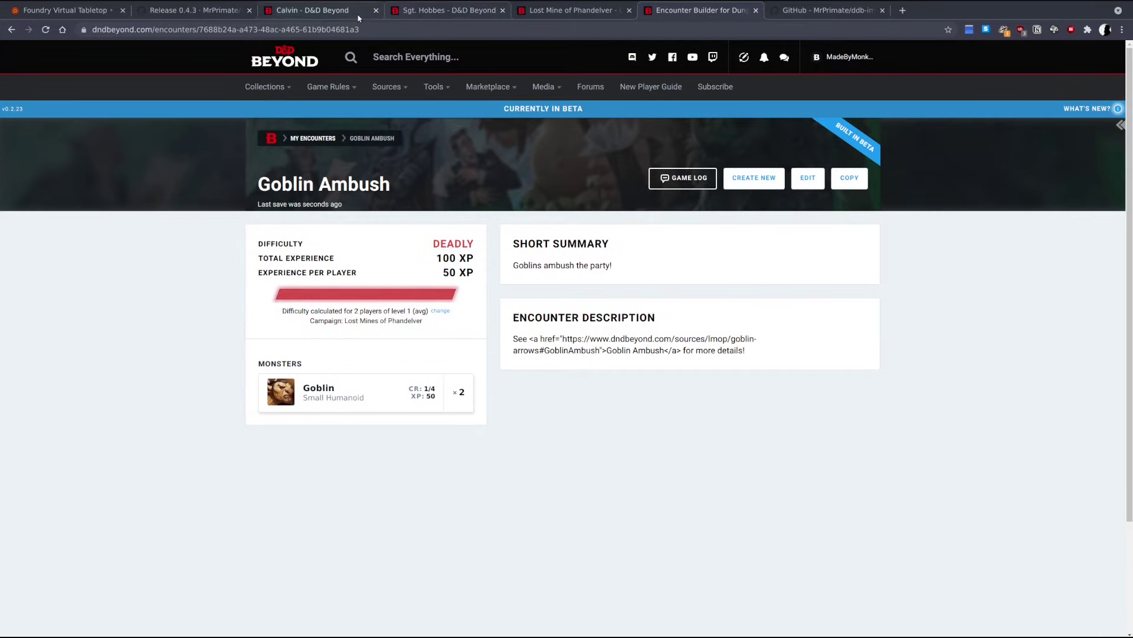
pyautogui.click(74, 8)
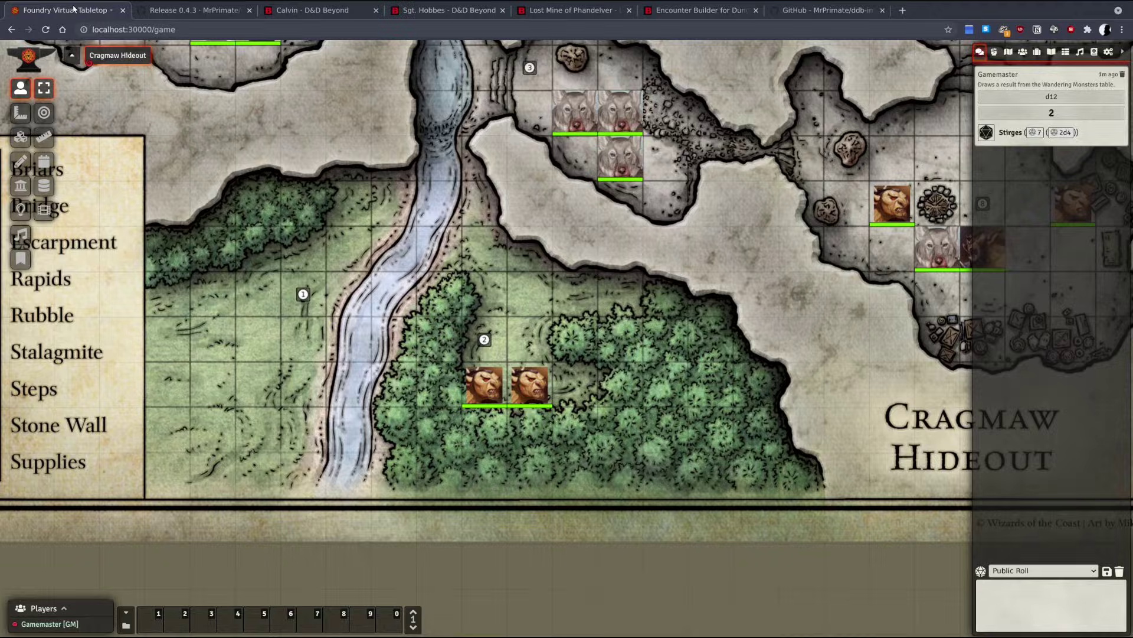
# Open the DDB Encounter Muncher from the scenes list and select the Goblin Ambush encounter of the Lost Mines of Phandelver campaign.
pyautogui.click(1008, 52)
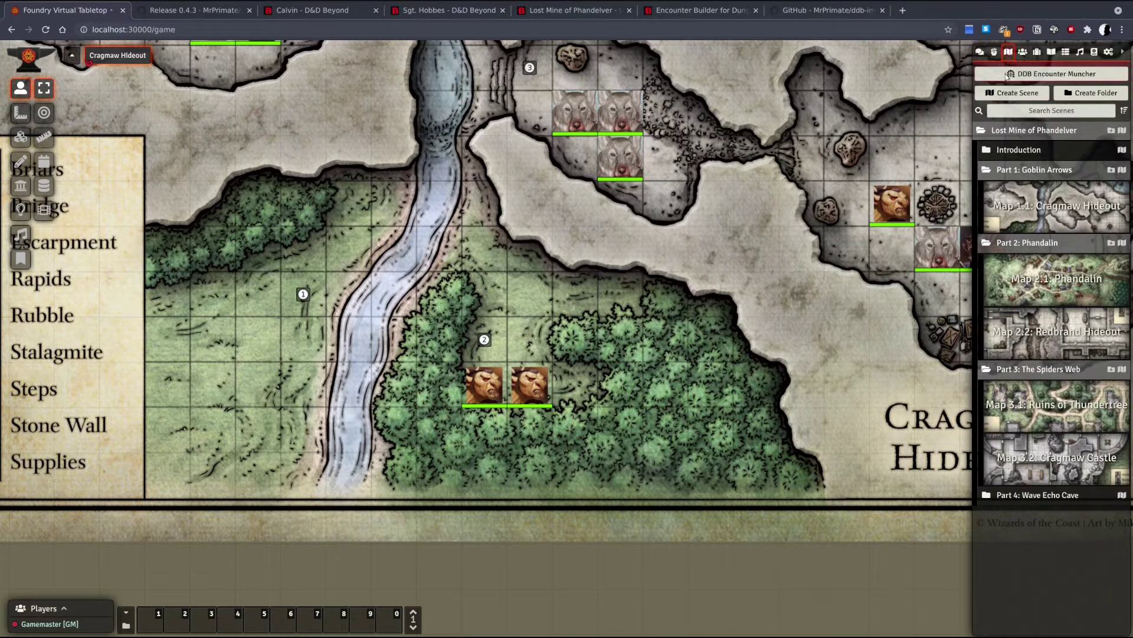
pyautogui.click(1007, 75)
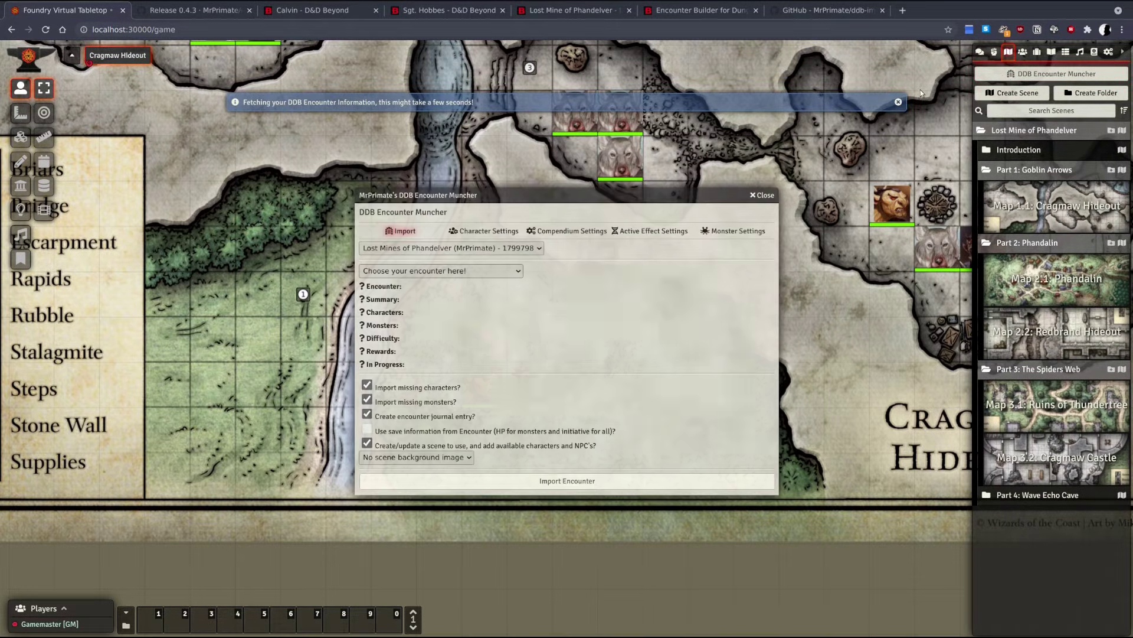
pyautogui.click(527, 253)
pyautogui.click(528, 252)
pyautogui.click(487, 275)
pyautogui.click(486, 291)
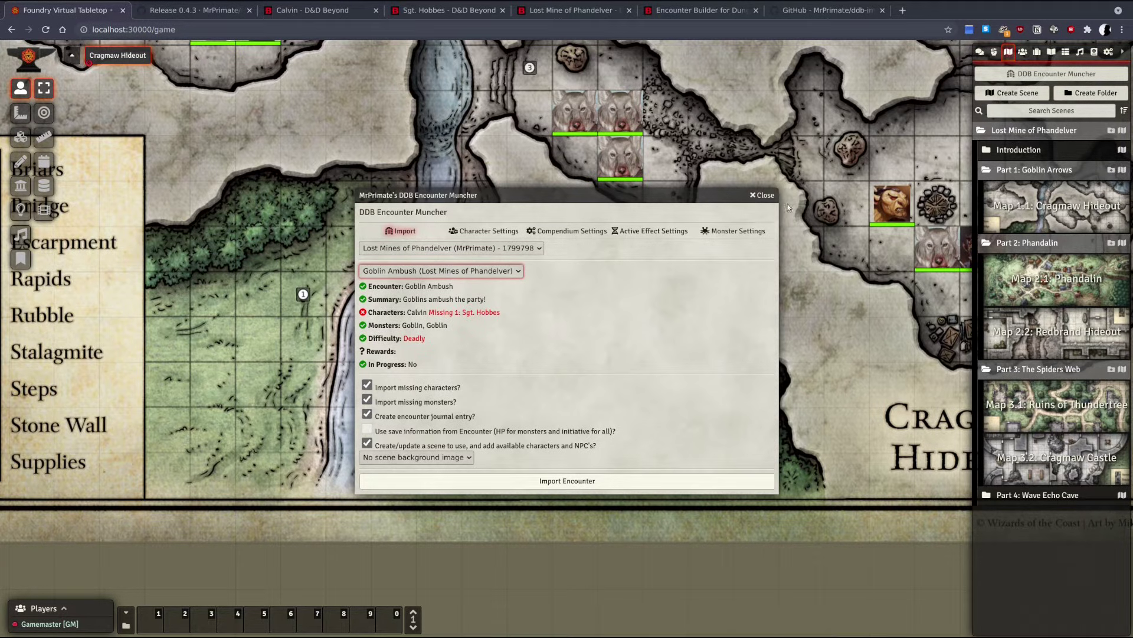
# Check the existing actors, choose the Grass scene background, and import the Goblin Ambush encounter with its missing characters and monsters.
pyautogui.click(1026, 59)
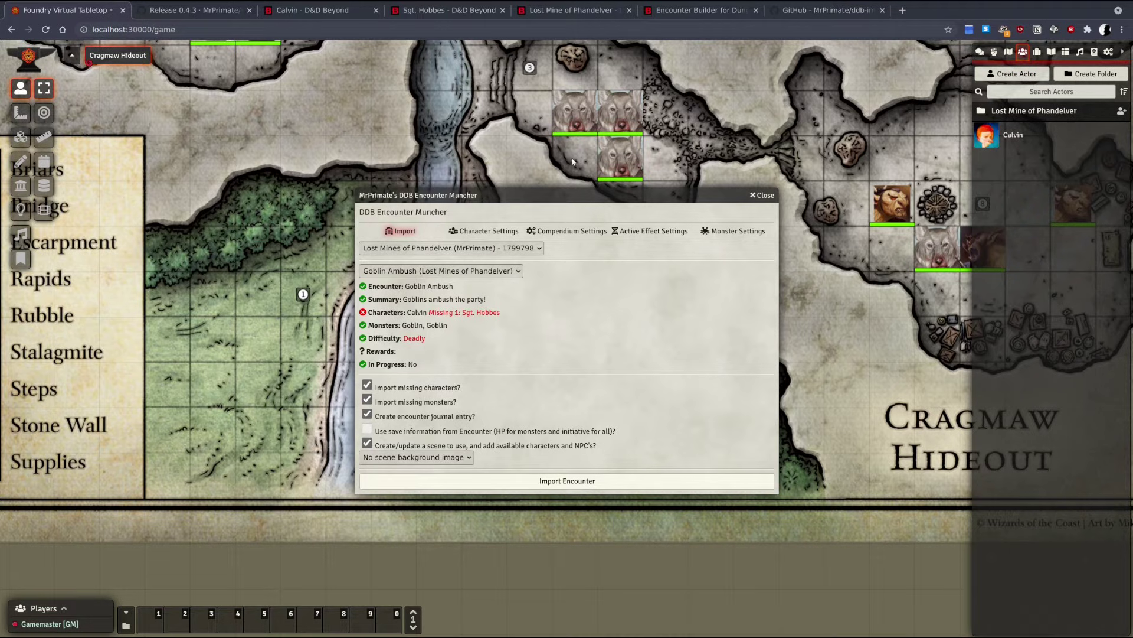
pyautogui.click(1008, 53)
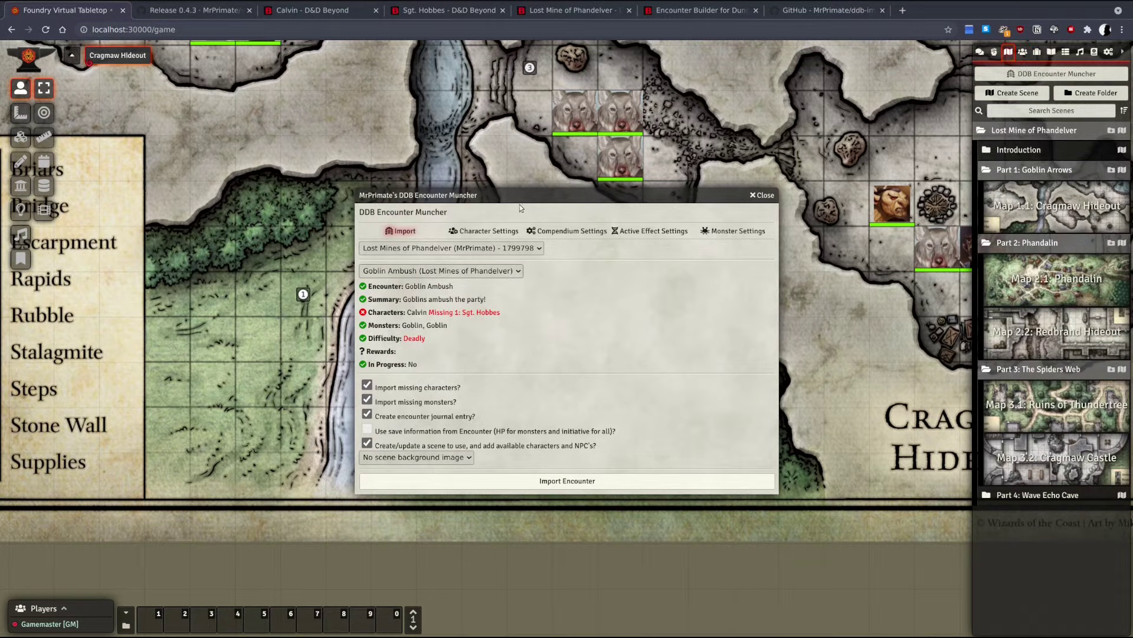
pyautogui.click(454, 458)
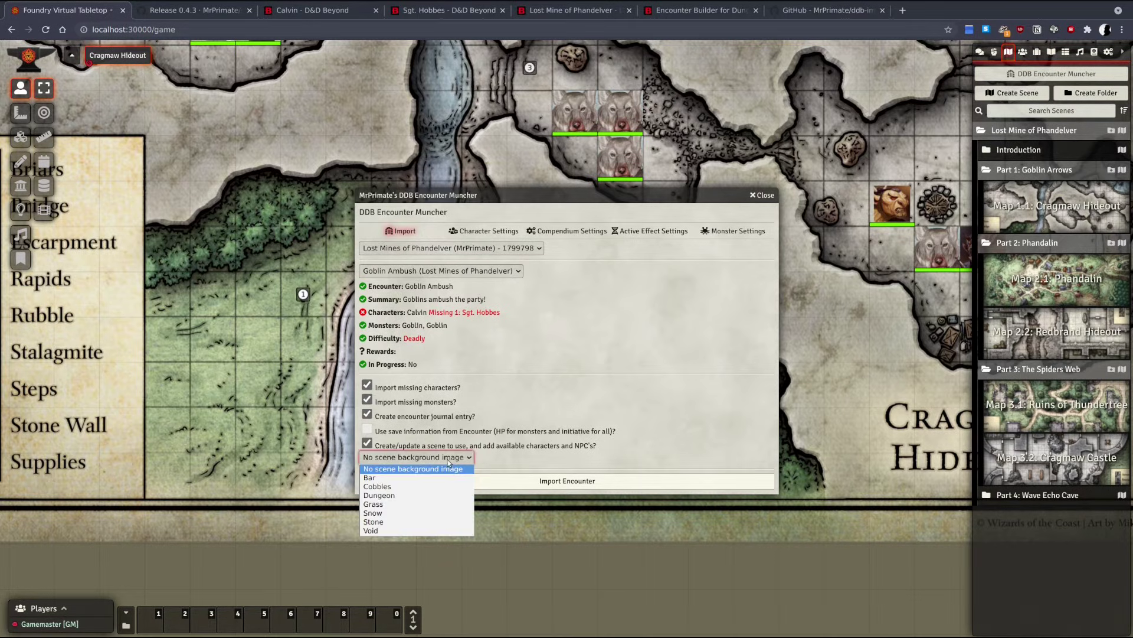
pyautogui.click(419, 505)
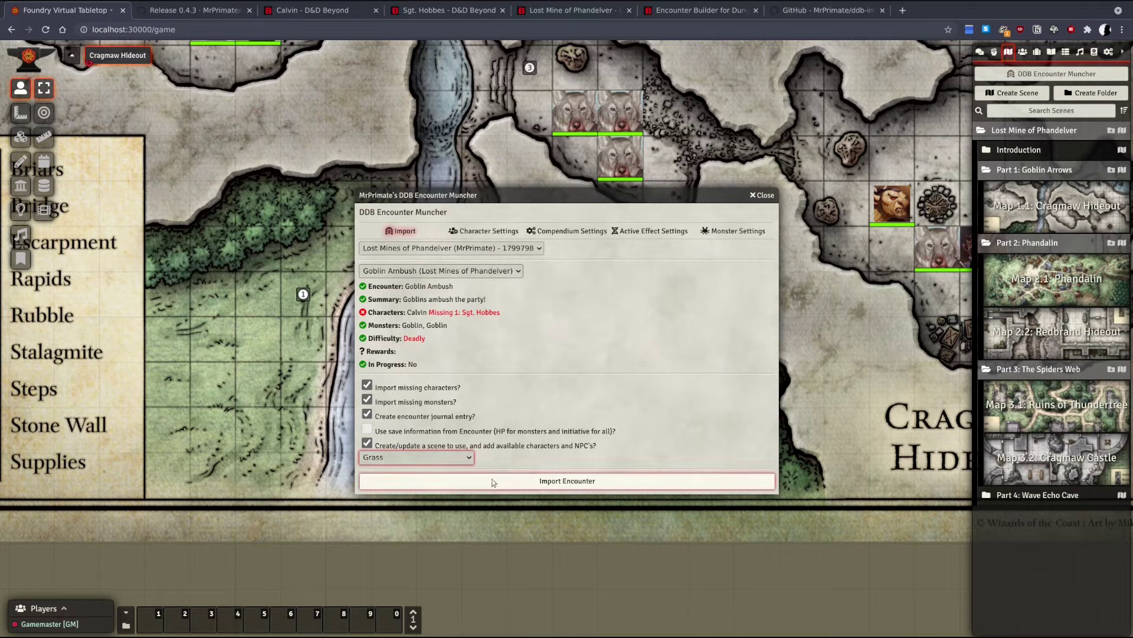
pyautogui.click(539, 485)
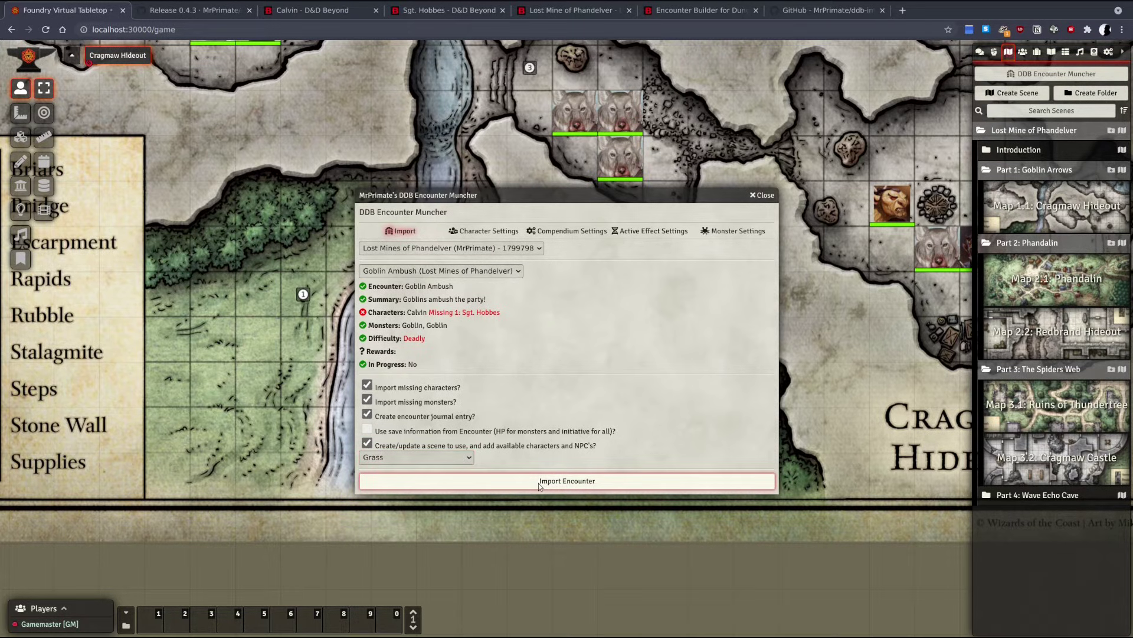
pyautogui.click(539, 485)
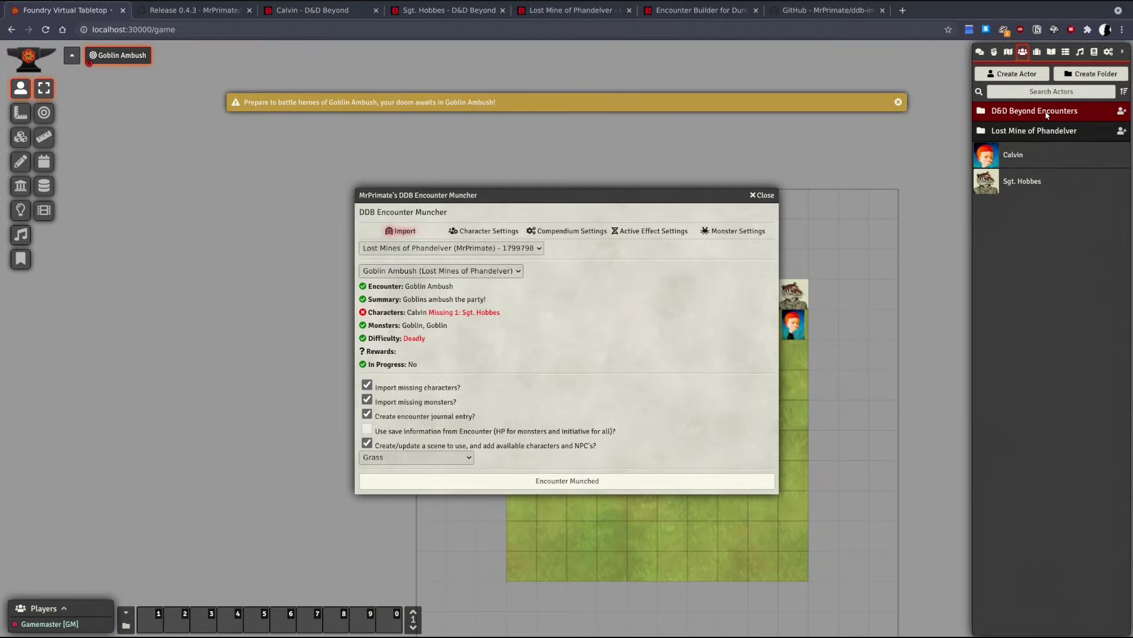
# Close the encounter importer and begin combat for the Goblin Ambush encounter.
pyautogui.click(761, 196)
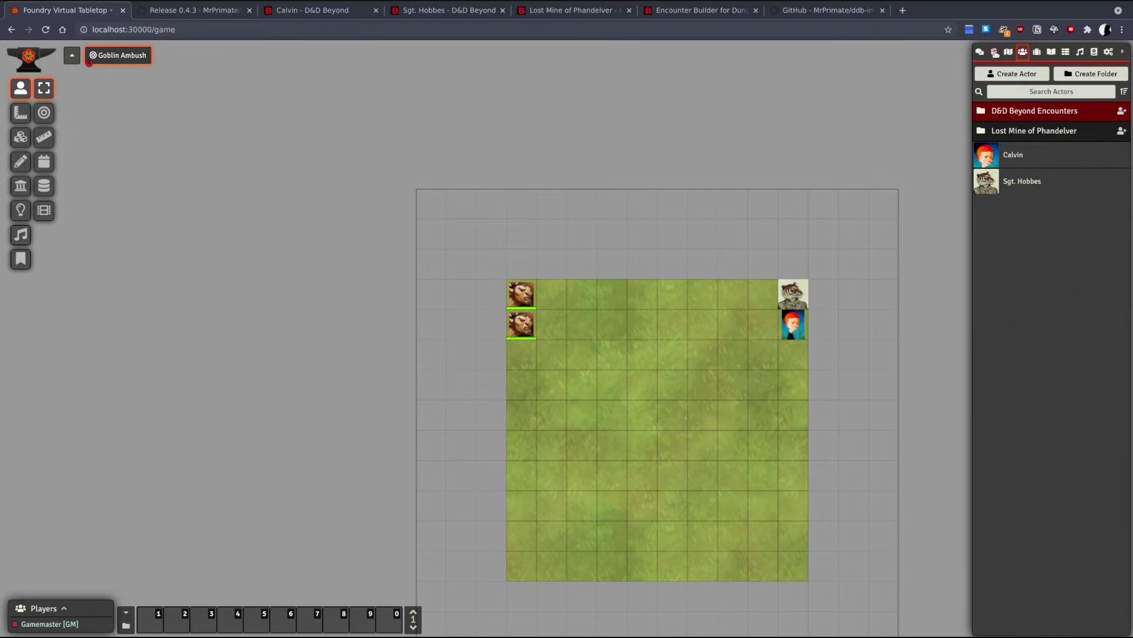
pyautogui.click(994, 52)
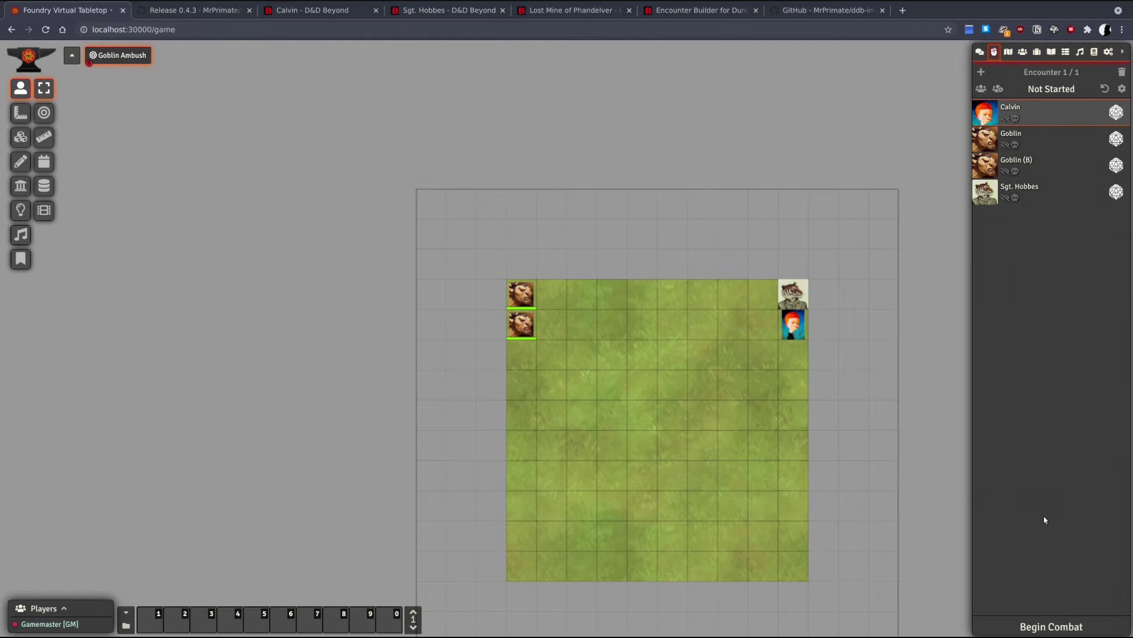
pyautogui.click(1047, 624)
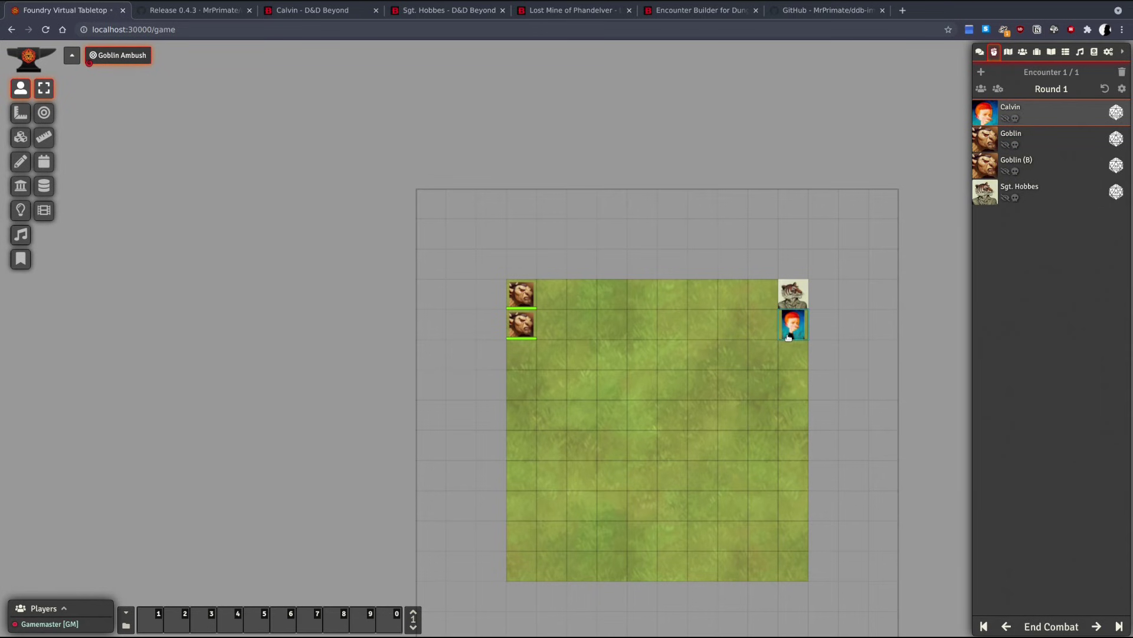
# Open Calvin's character sheet from his token and set his current hit points to 1.
pyautogui.doubleClick(788, 337)
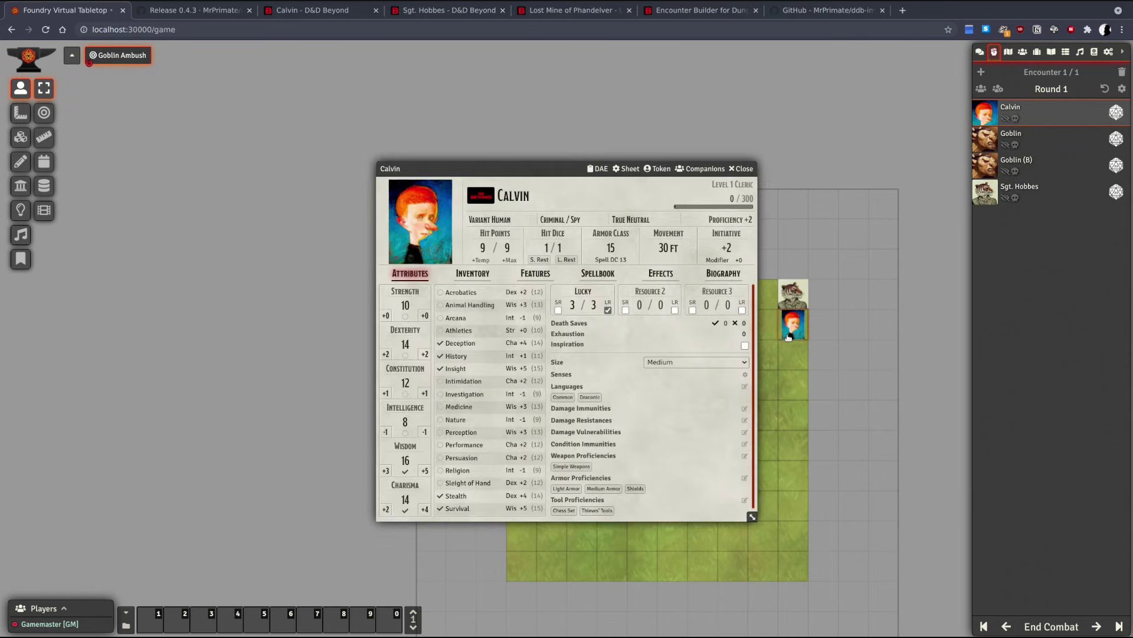
pyautogui.click(483, 248)
pyautogui.click(568, 198)
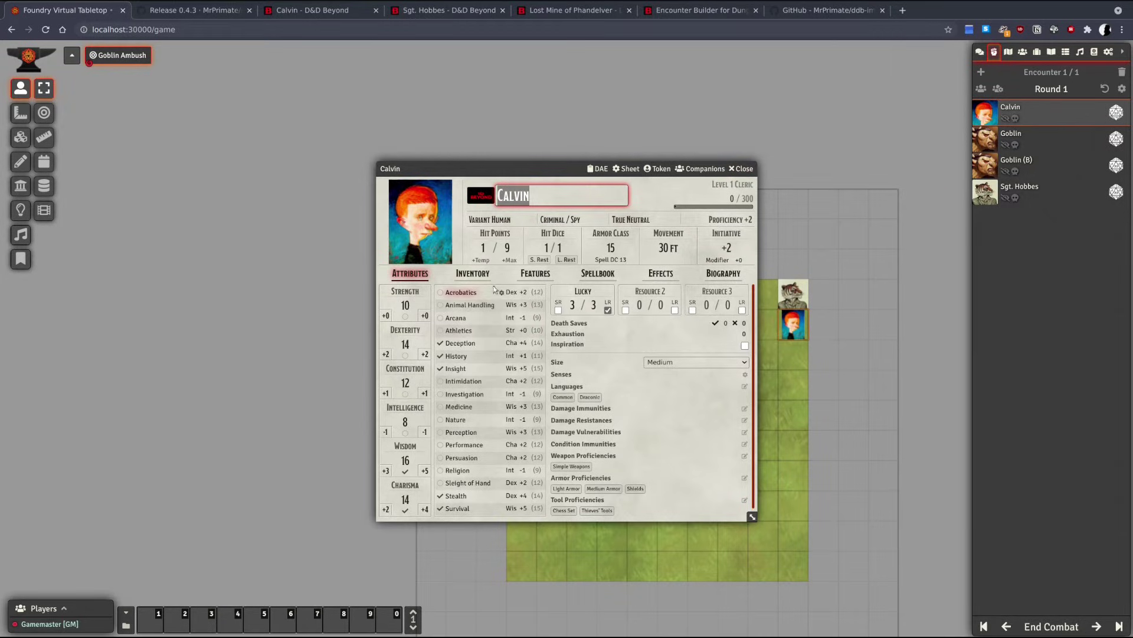
# Set Calvin's available 1st-level spell slots to 0 in his spellbook and move the sheet aside.
pyautogui.click(597, 274)
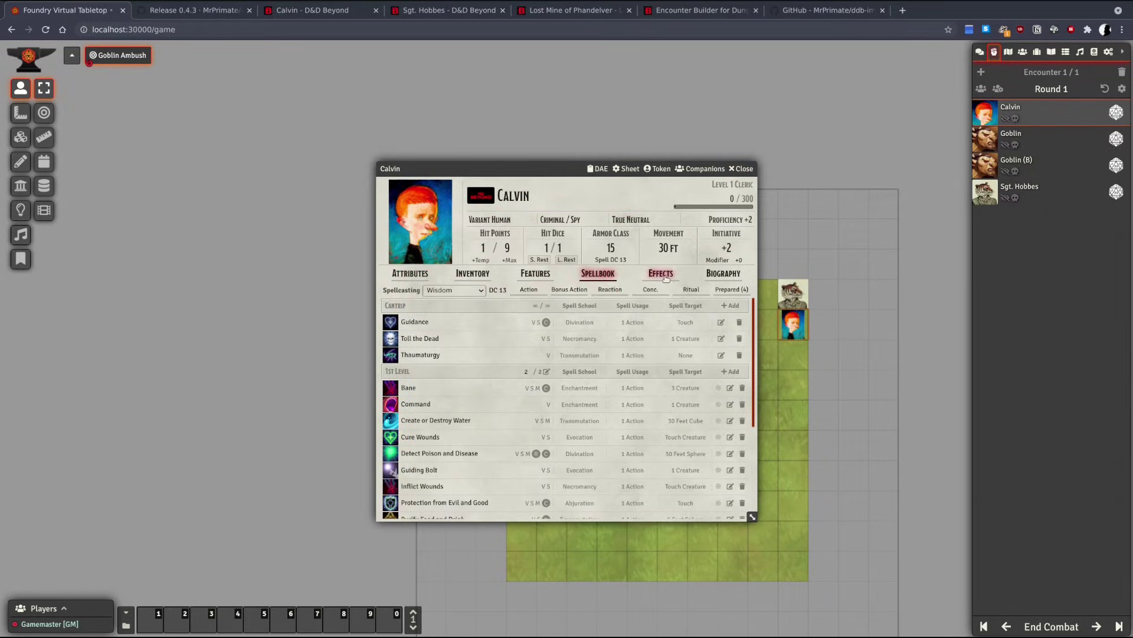
pyautogui.click(661, 273)
pyautogui.click(598, 273)
pyautogui.click(525, 372)
pyautogui.write('0')
pyautogui.click(379, 377)
pyautogui.moveTo(561, 168); pyautogui.dragTo(389, 147)
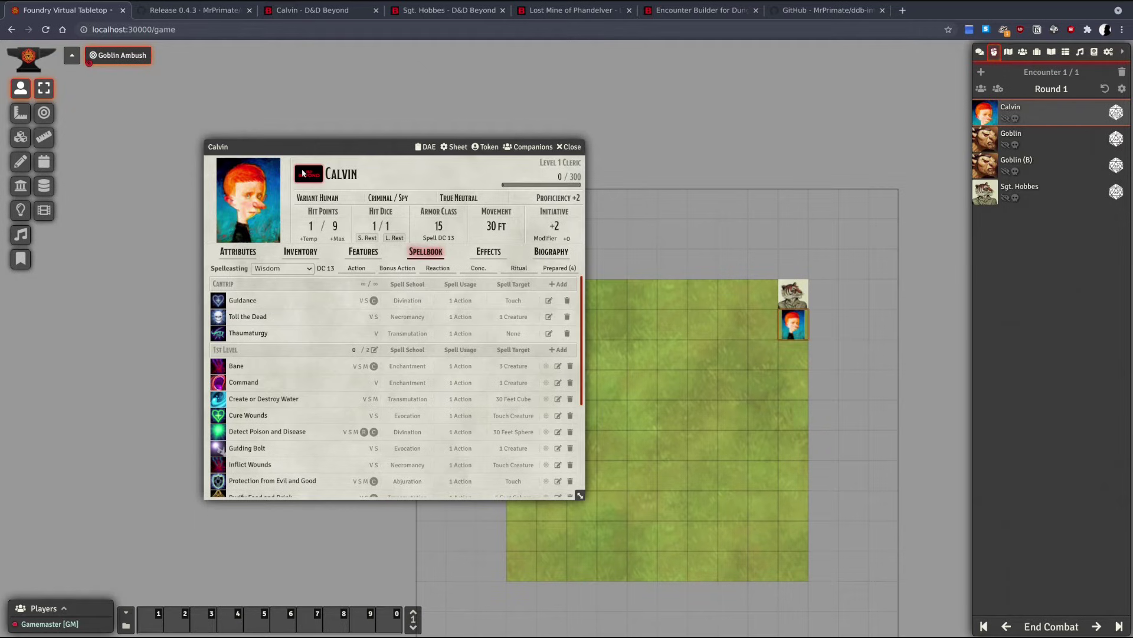
# Send Calvin's changes to D&D Beyond from the D&D Beyond Character Import window, with all update options selected.
pyautogui.click(307, 176)
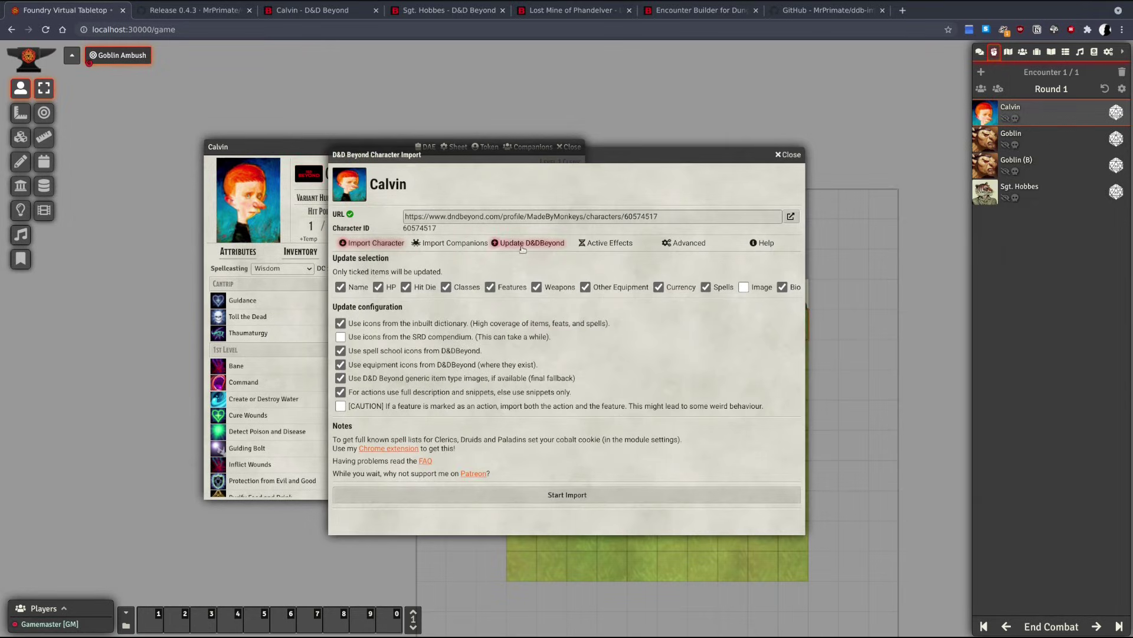
pyautogui.click(523, 249)
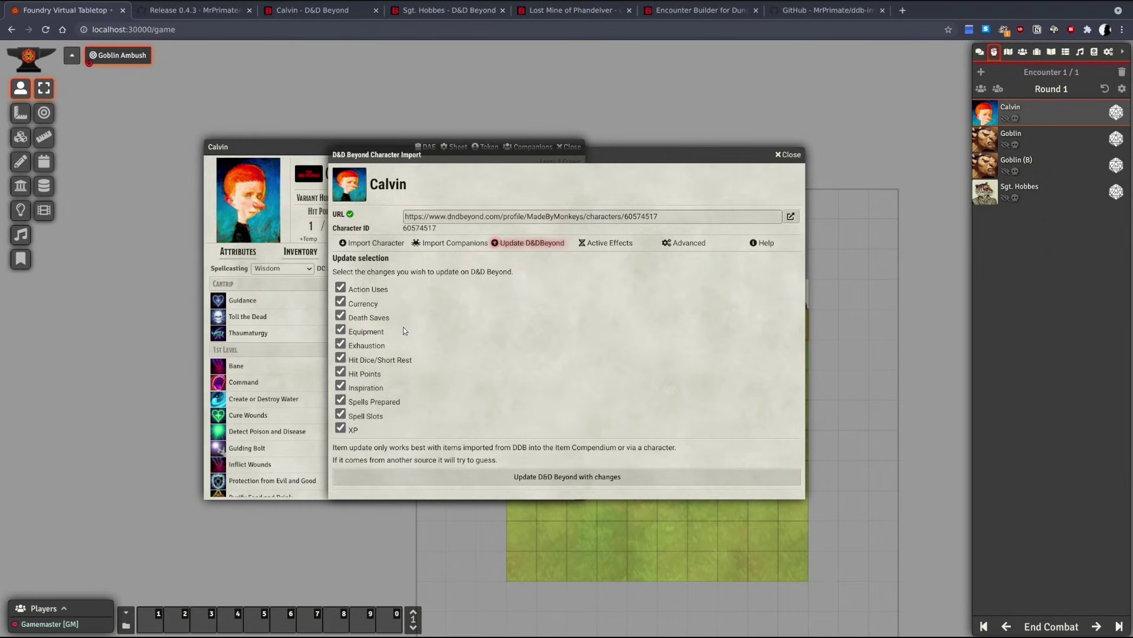
pyautogui.click(550, 472)
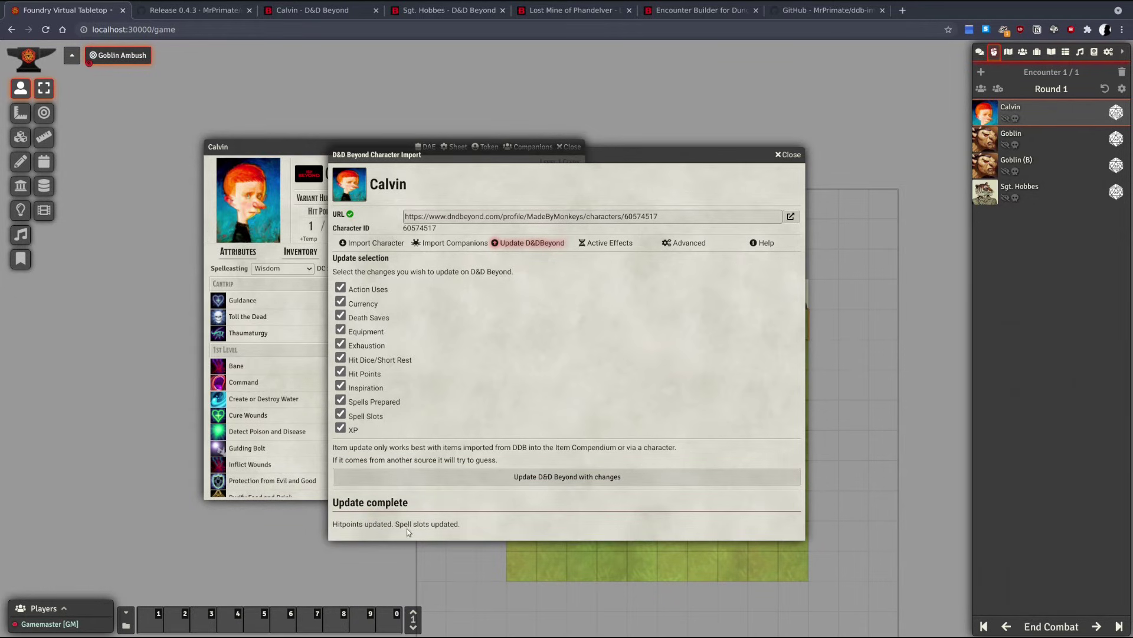
# Switch to Calvin's D&D Beyond page, reload it, check his hit points and spell slots, and return to Foundry Virtual Tabletop.
pyautogui.click(322, 10)
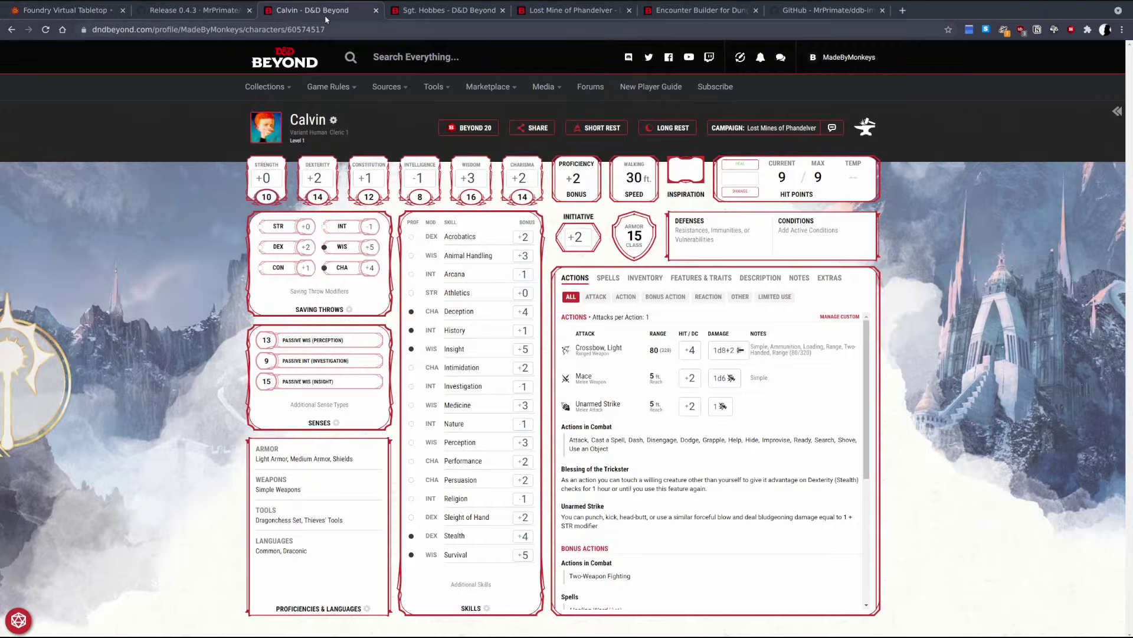
pyautogui.click(46, 29)
pyautogui.click(618, 280)
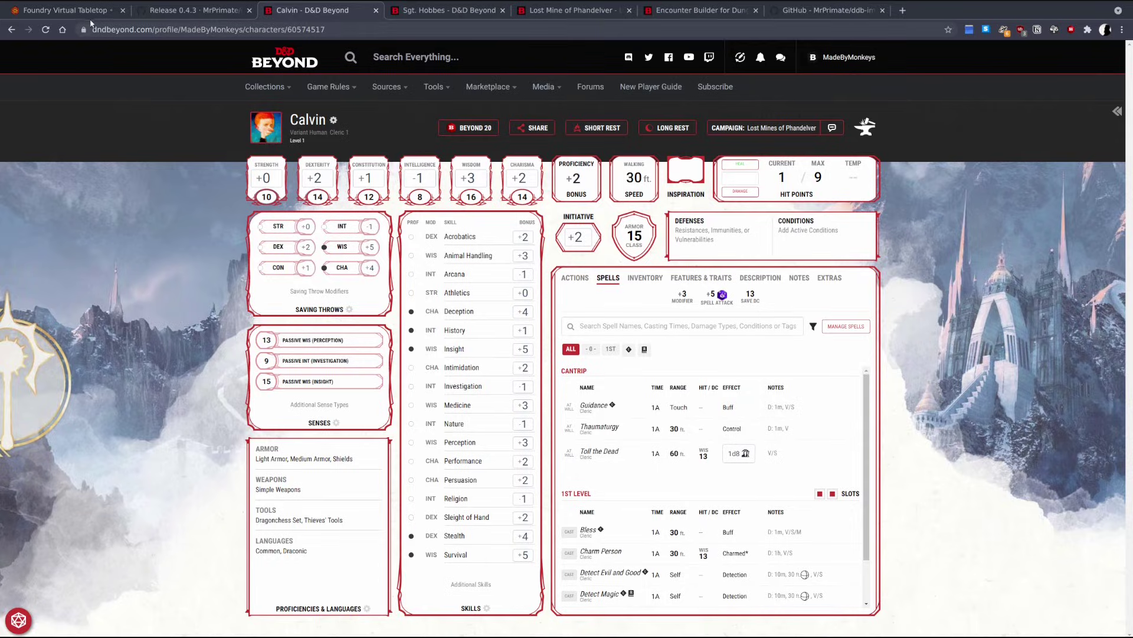
pyautogui.click(62, 10)
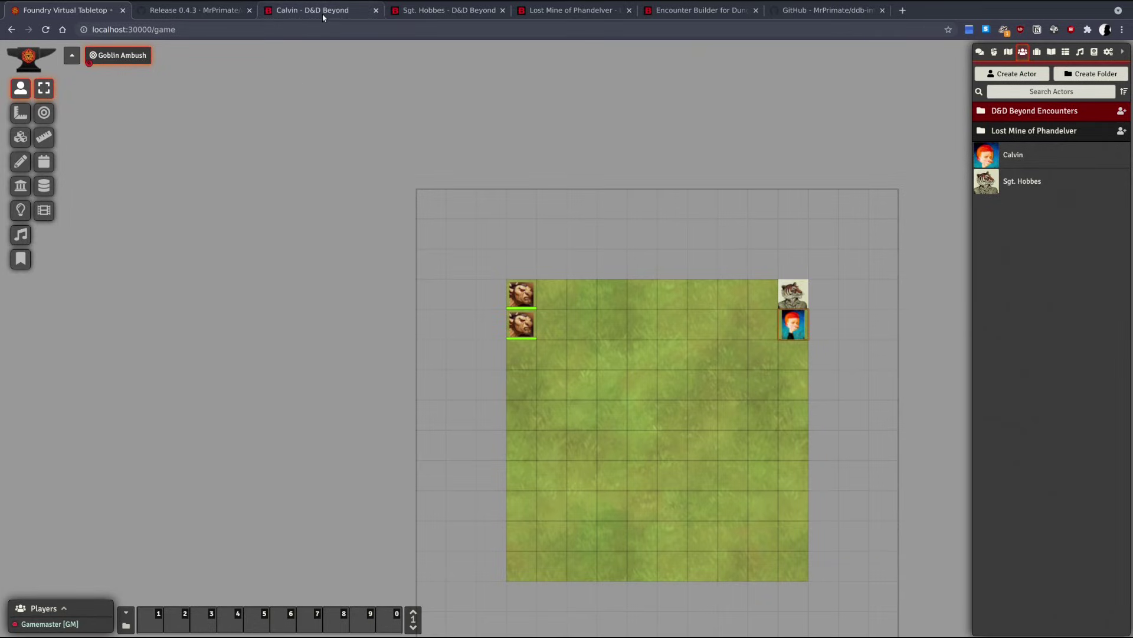
# Switch to Calvin's D&D Beyond sheet, filter the Pet extras by "goblin", and add the Goblin as a pet.
pyautogui.click(322, 11)
pyautogui.click(829, 278)
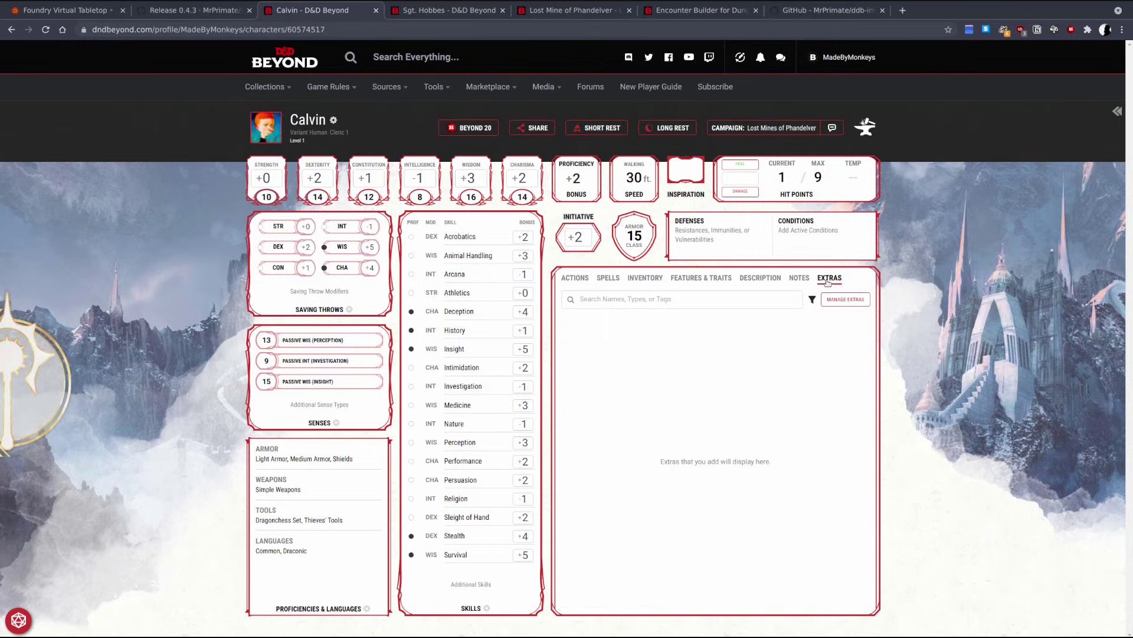
pyautogui.click(846, 300)
pyautogui.click(998, 185)
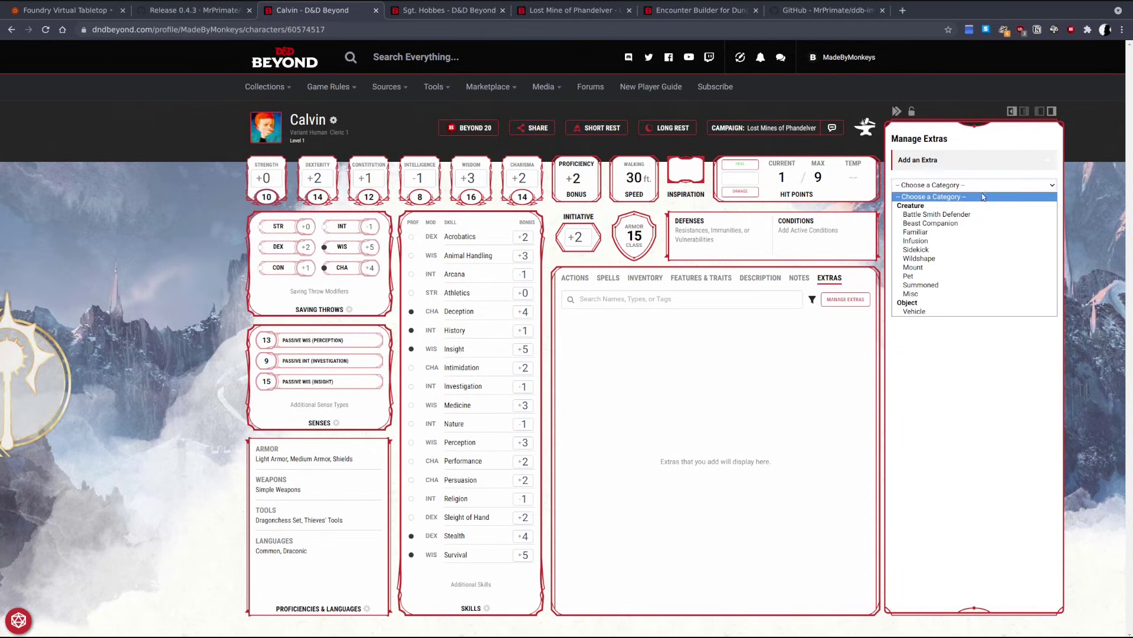
pyautogui.click(940, 278)
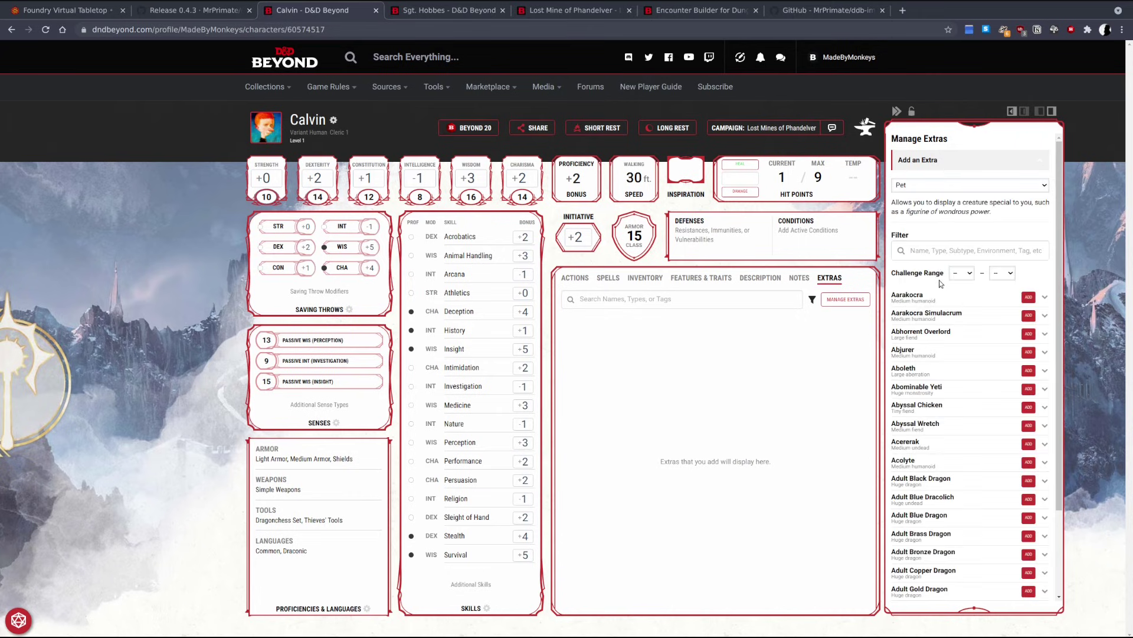
pyautogui.click(943, 249)
pyautogui.write('goblin')
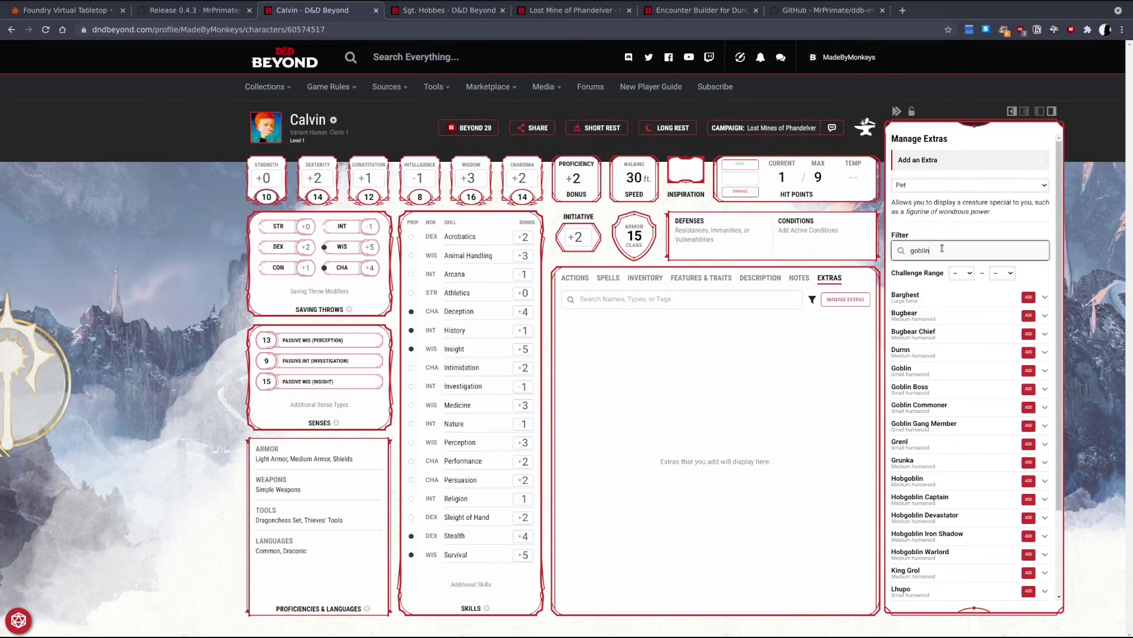
pyautogui.click(1028, 370)
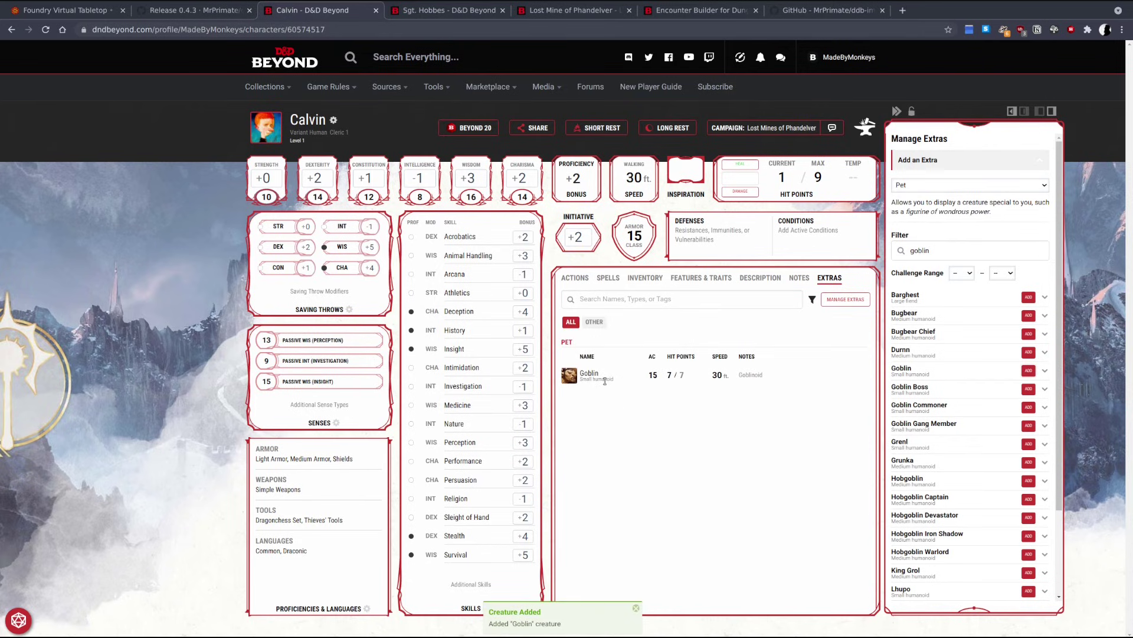
# Customize Calvin's goblin pet with the name "Smol" and view the available categories of extras.
pyautogui.click(605, 380)
pyautogui.click(985, 177)
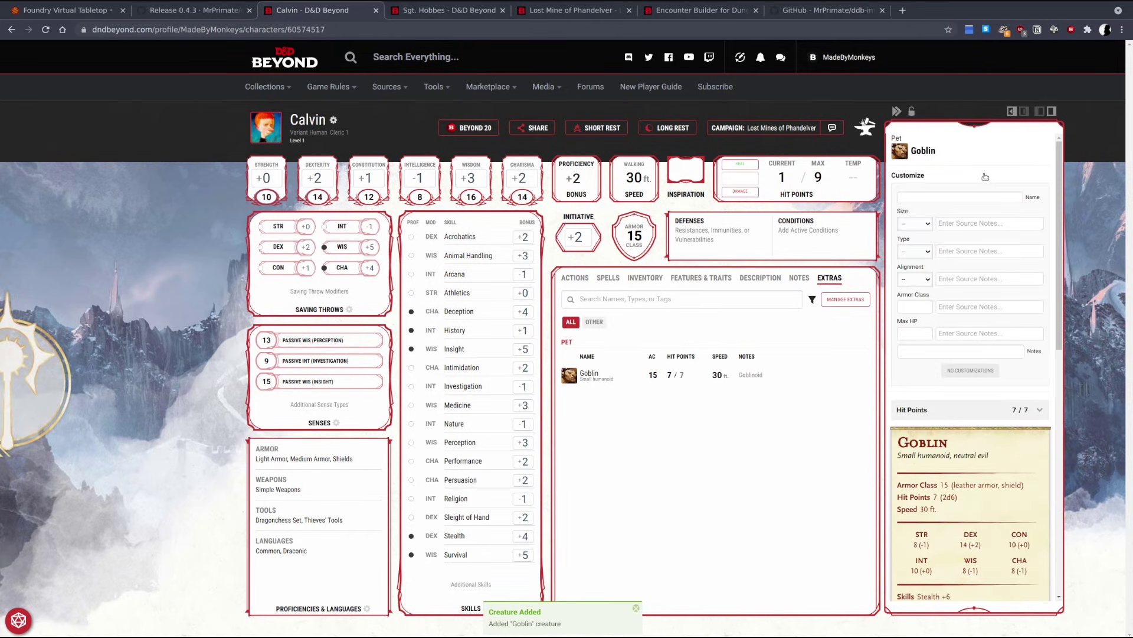
pyautogui.click(956, 198)
pyautogui.write('Smol')
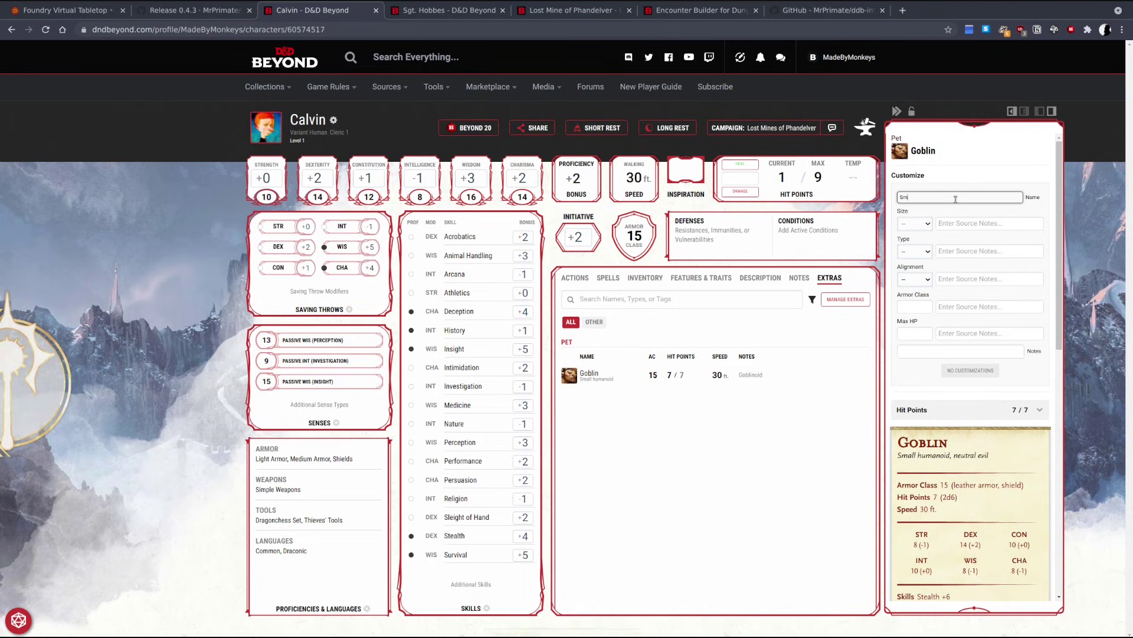
pyautogui.click(807, 478)
pyautogui.click(966, 188)
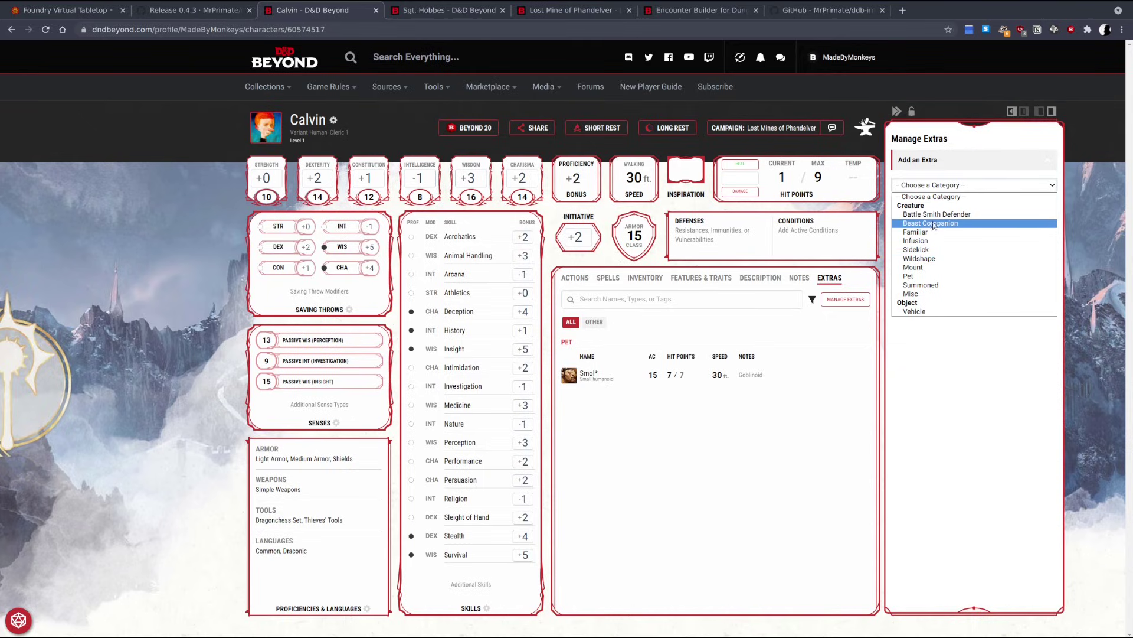
# Switch to Foundry Virtual Tabletop and import Calvin's extras as companions through his D&D Beyond Character Import window.
pyautogui.click(93, 17)
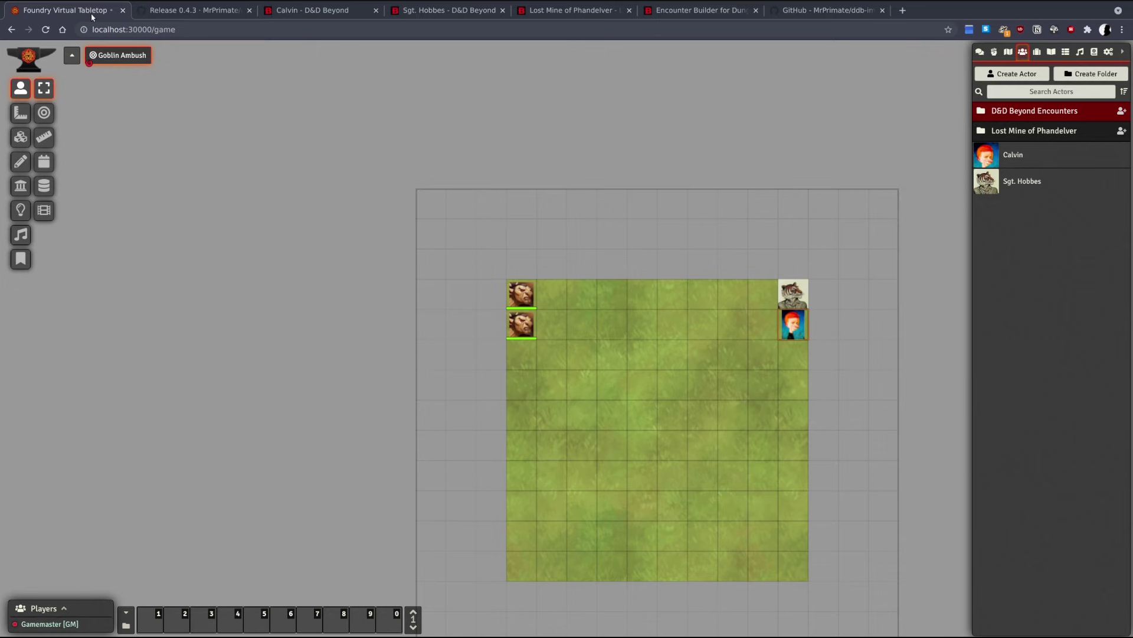
pyautogui.doubleClick(794, 329)
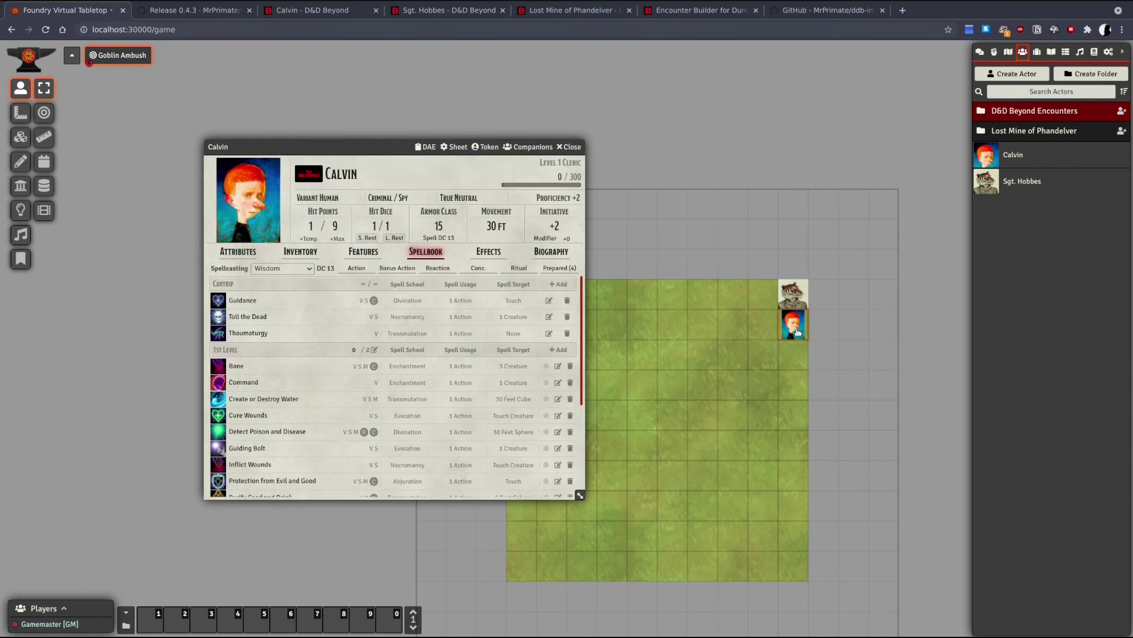
pyautogui.click(317, 174)
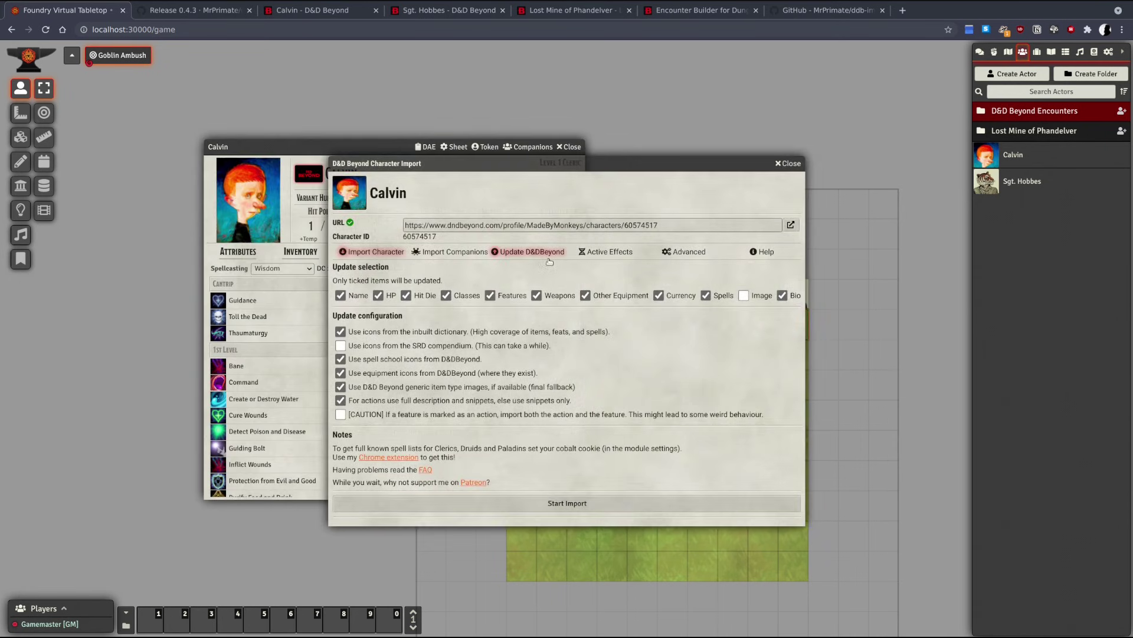
pyautogui.click(454, 253)
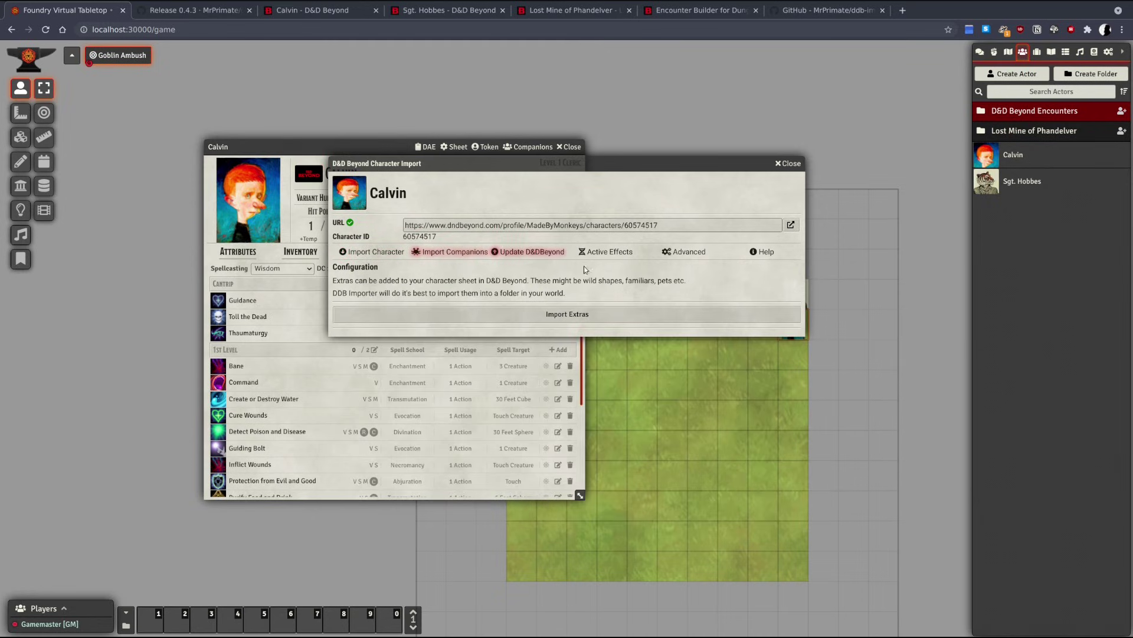
pyautogui.click(645, 320)
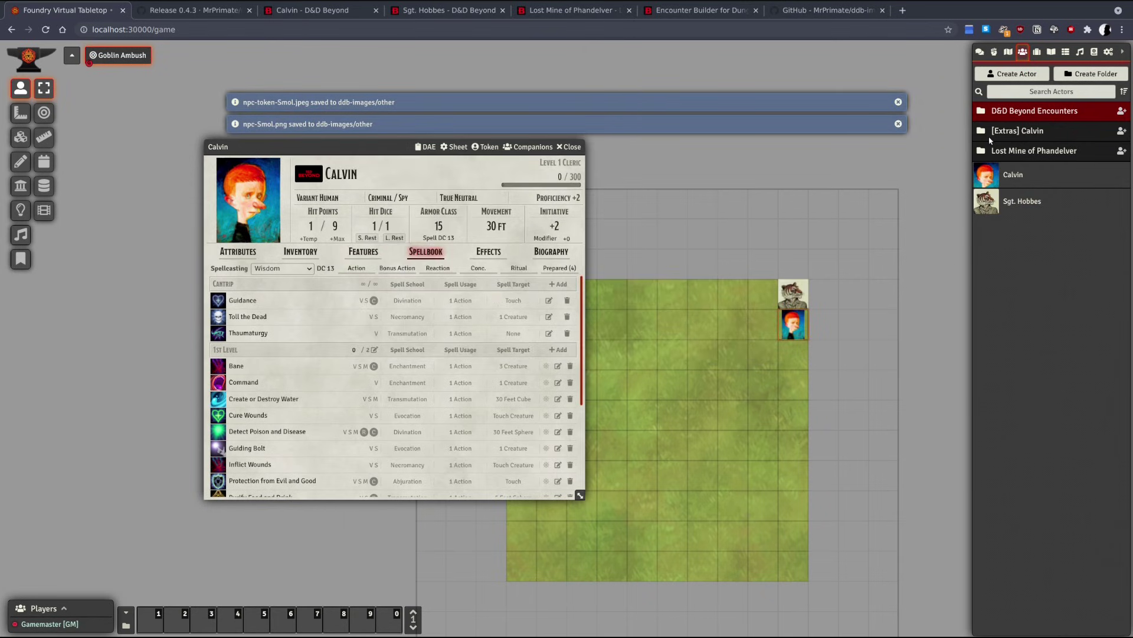
# Expand the [Extras] Calvin actor folder, review Smol's character sheet, and close it.
pyautogui.click(1031, 134)
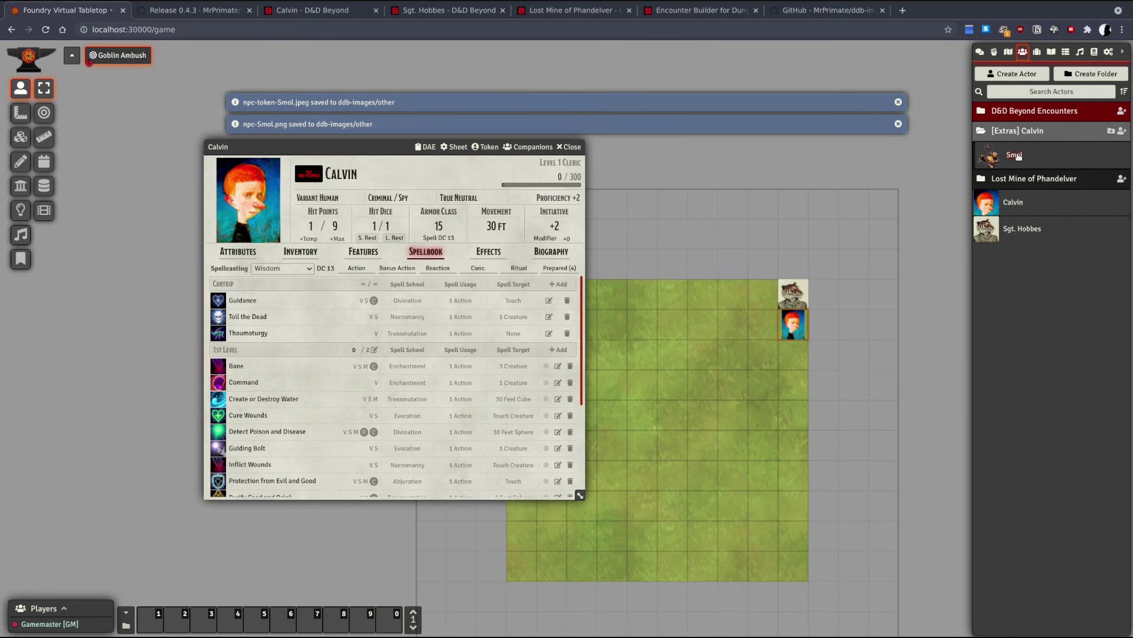
pyautogui.click(1017, 156)
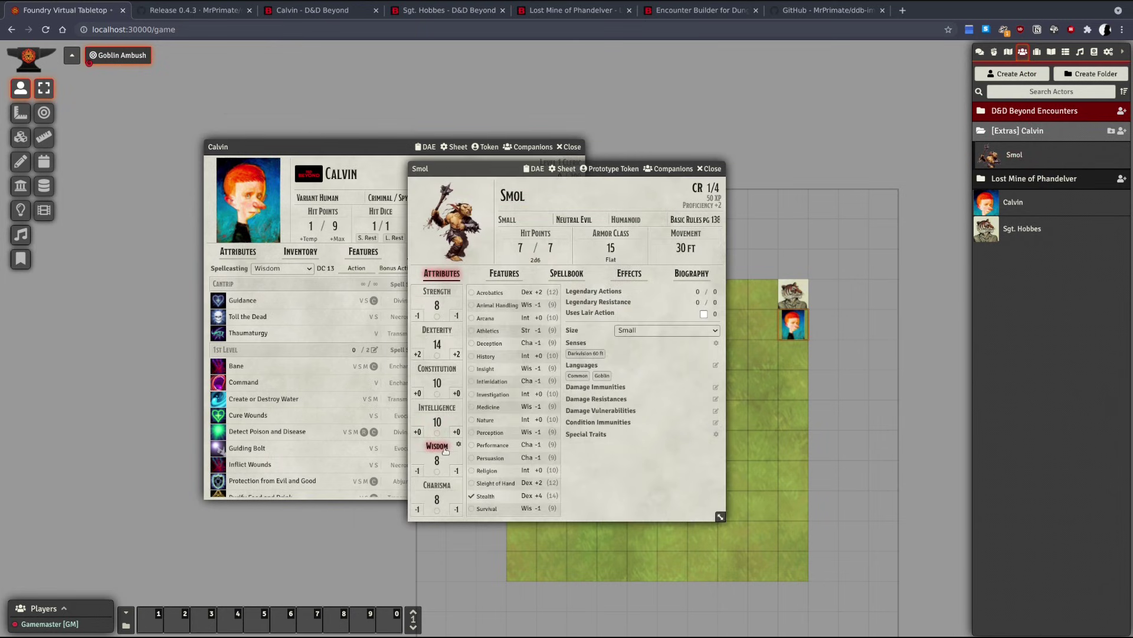
pyautogui.press('Escape')
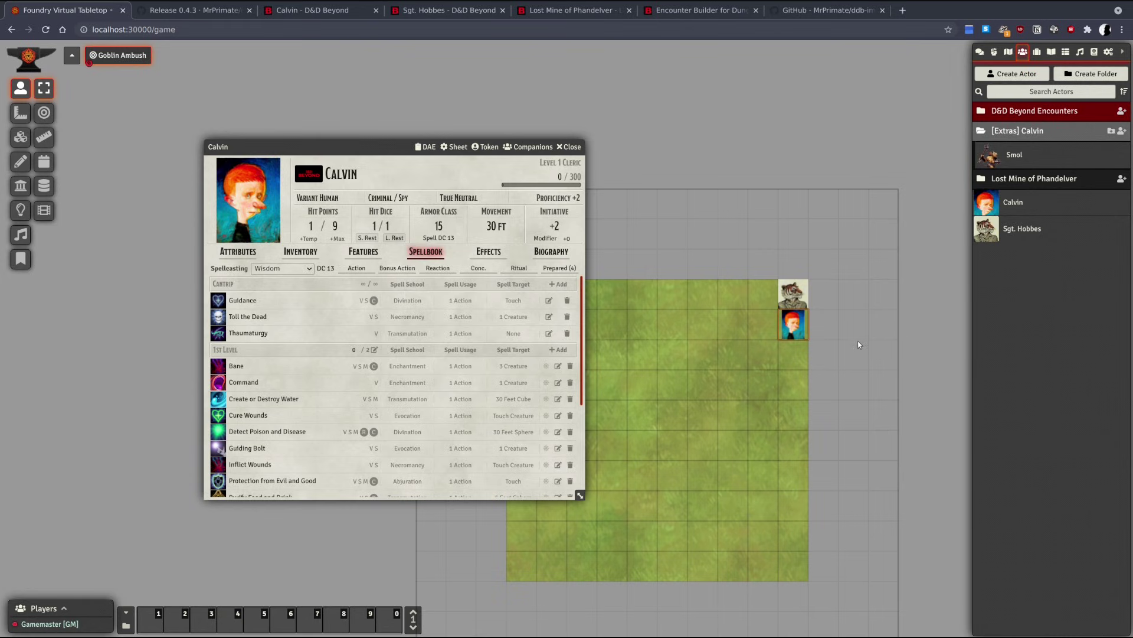